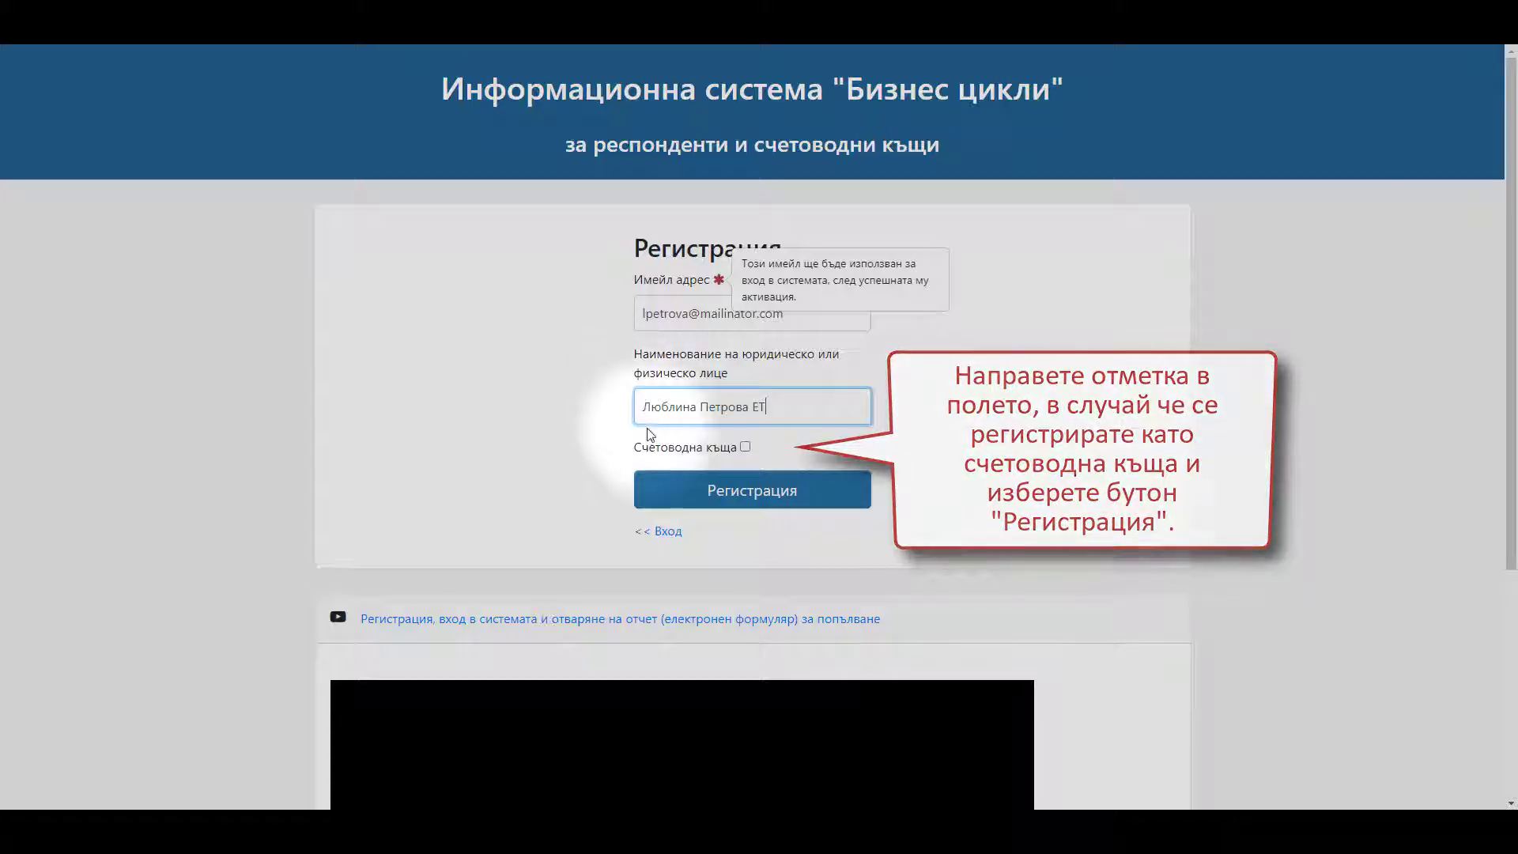
- Submit the registration with the e-mail and entity name, leaving Счетоводна къща unchecked
left_click(696, 496)
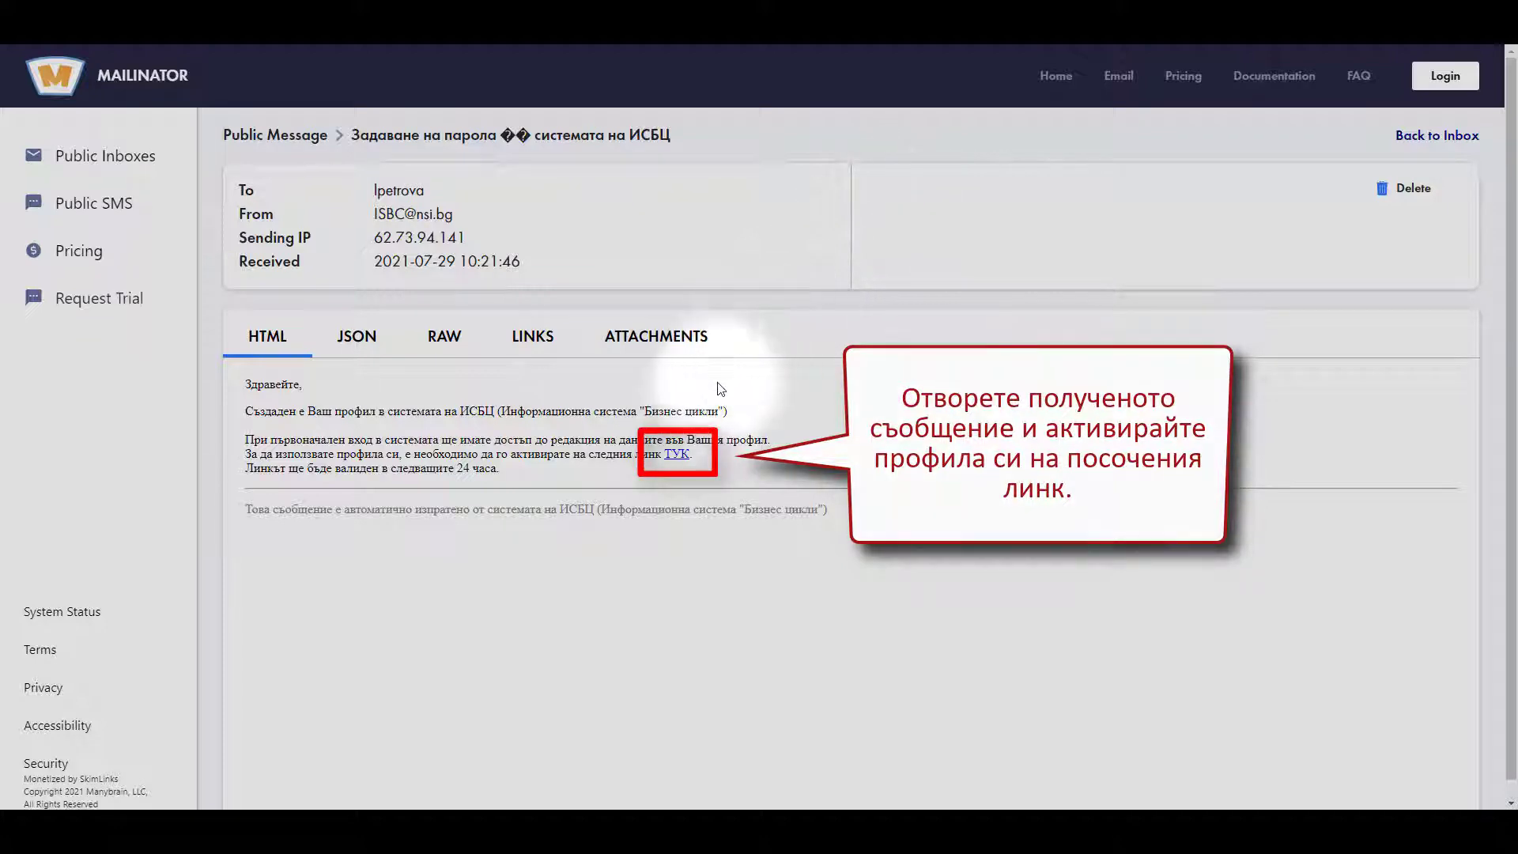
- Follow the ТУК activation link in the ISBC e-mail in Mailinator
left_click(675, 456)
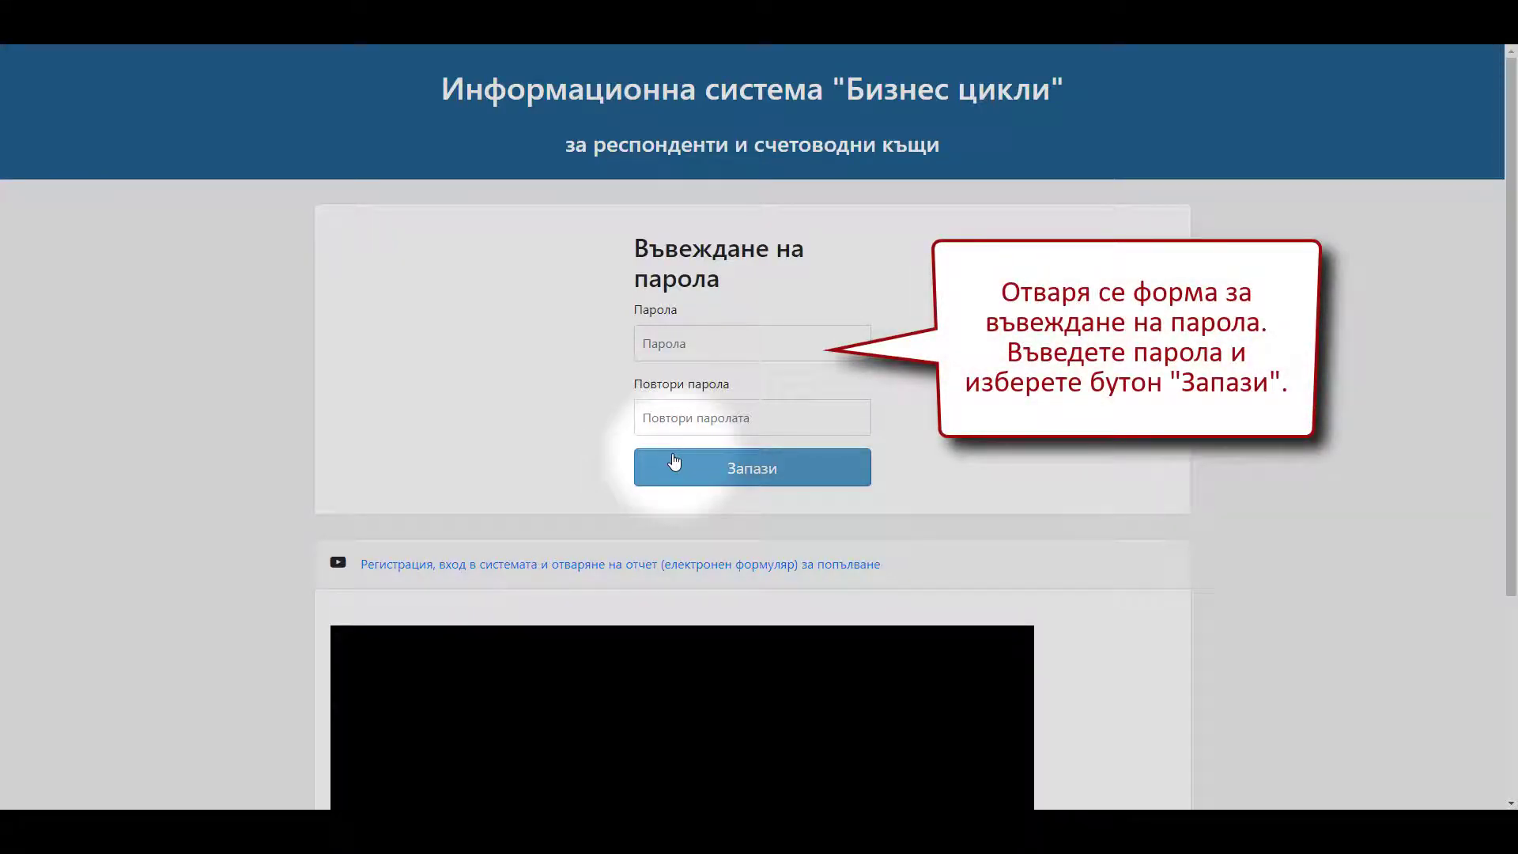
- Enter the new password in Парола and Повтори парола, then save to activate the profile
left_click(646, 341)
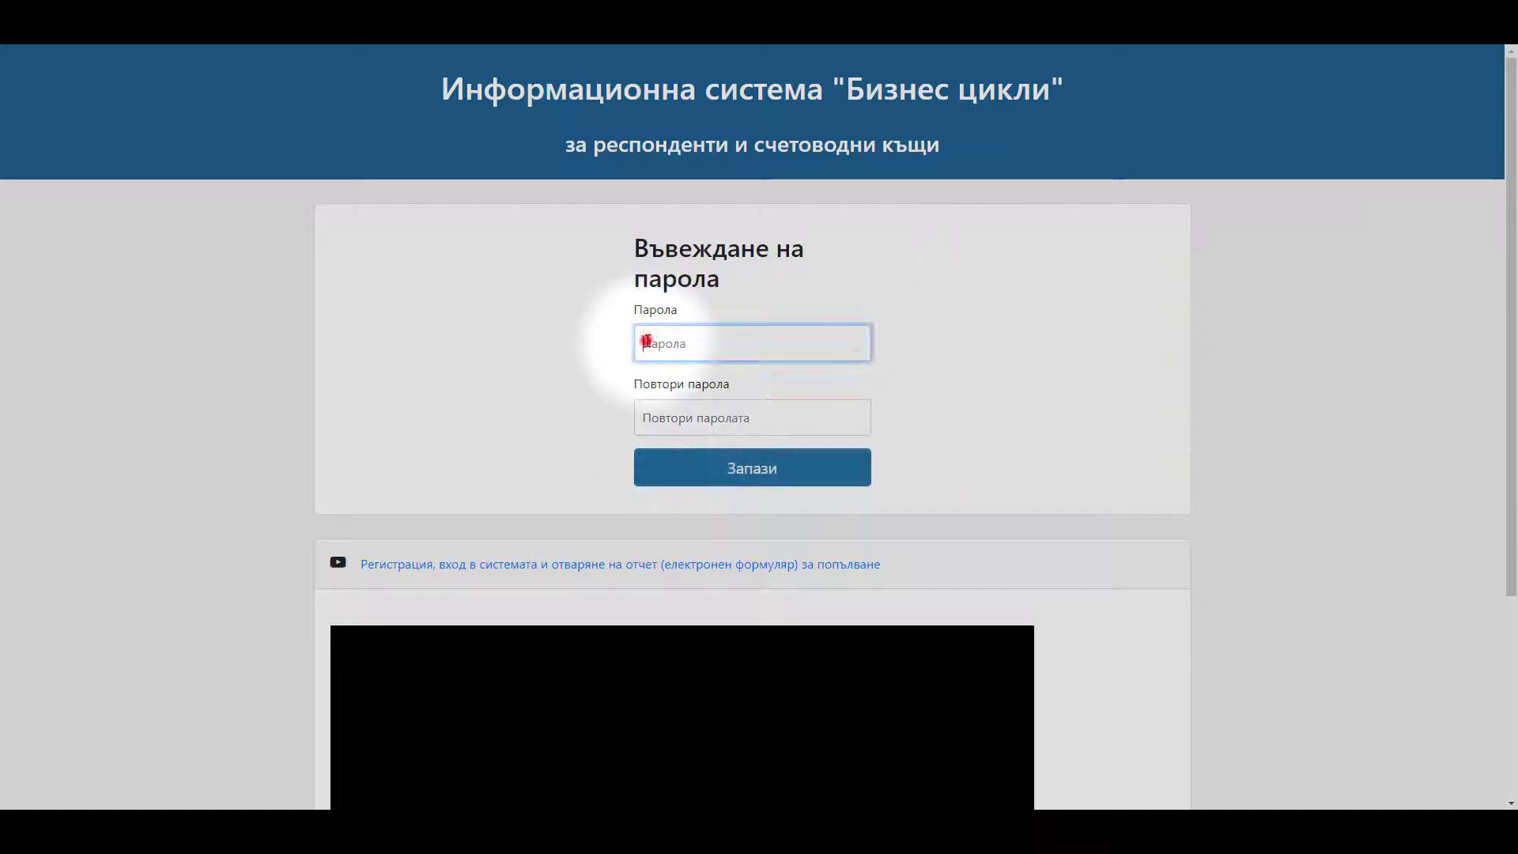
type("•••••••")
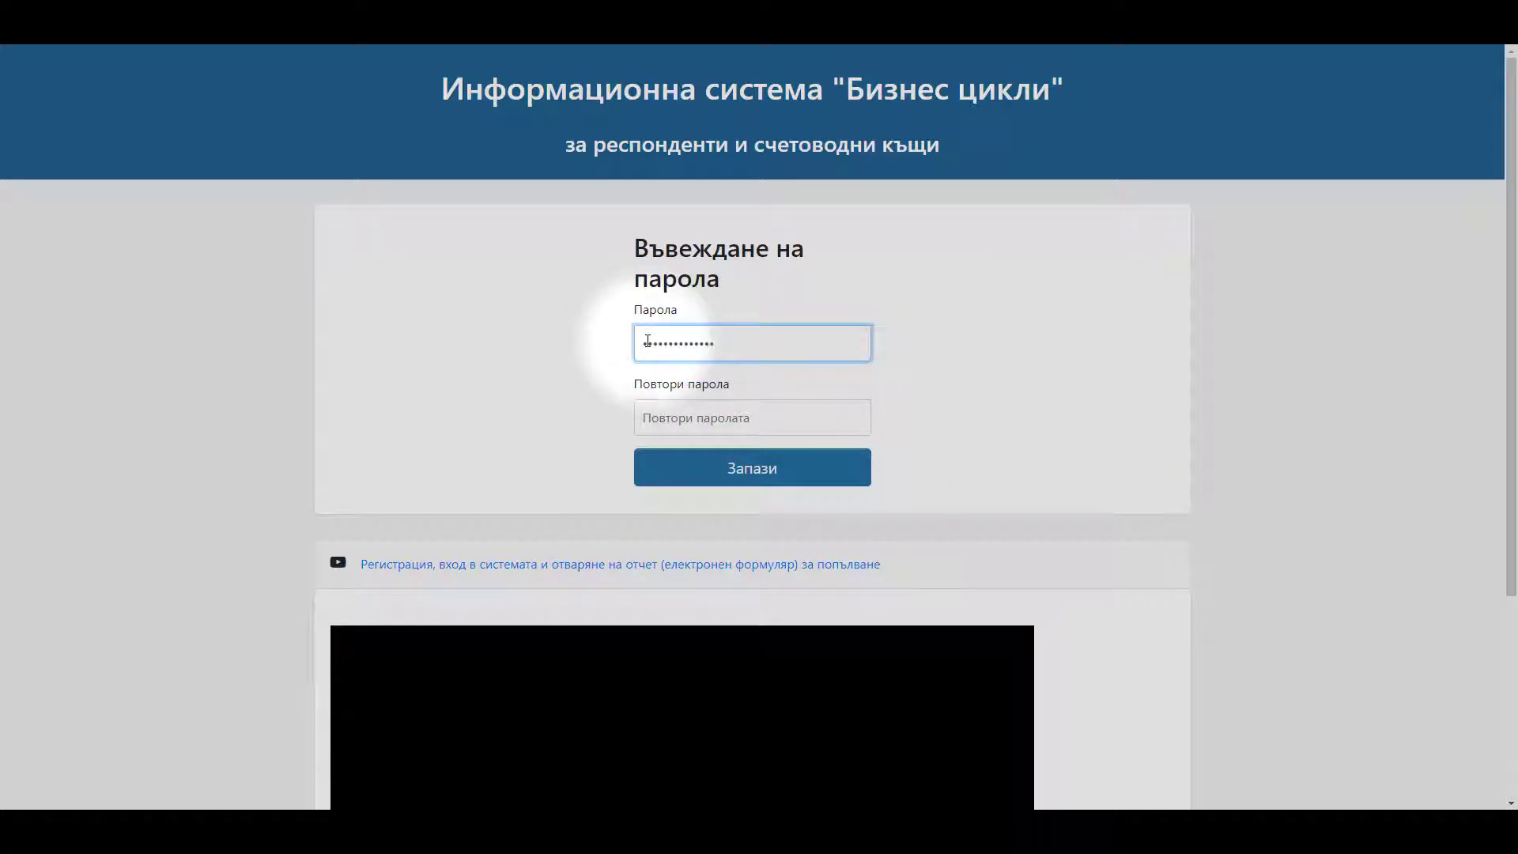
left_click(643, 414)
type("••••••••")
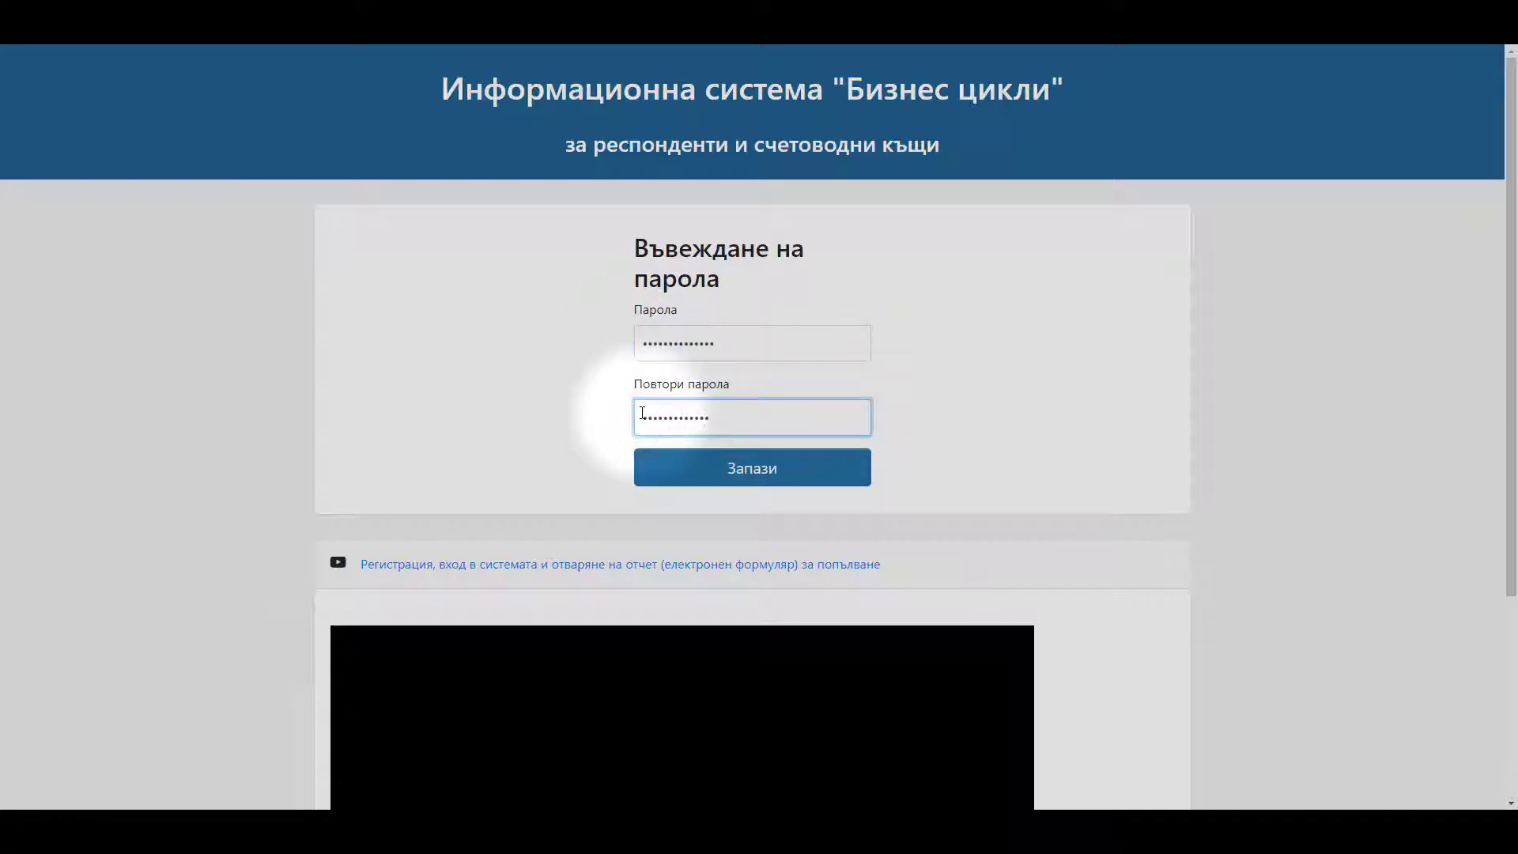
left_click(677, 465)
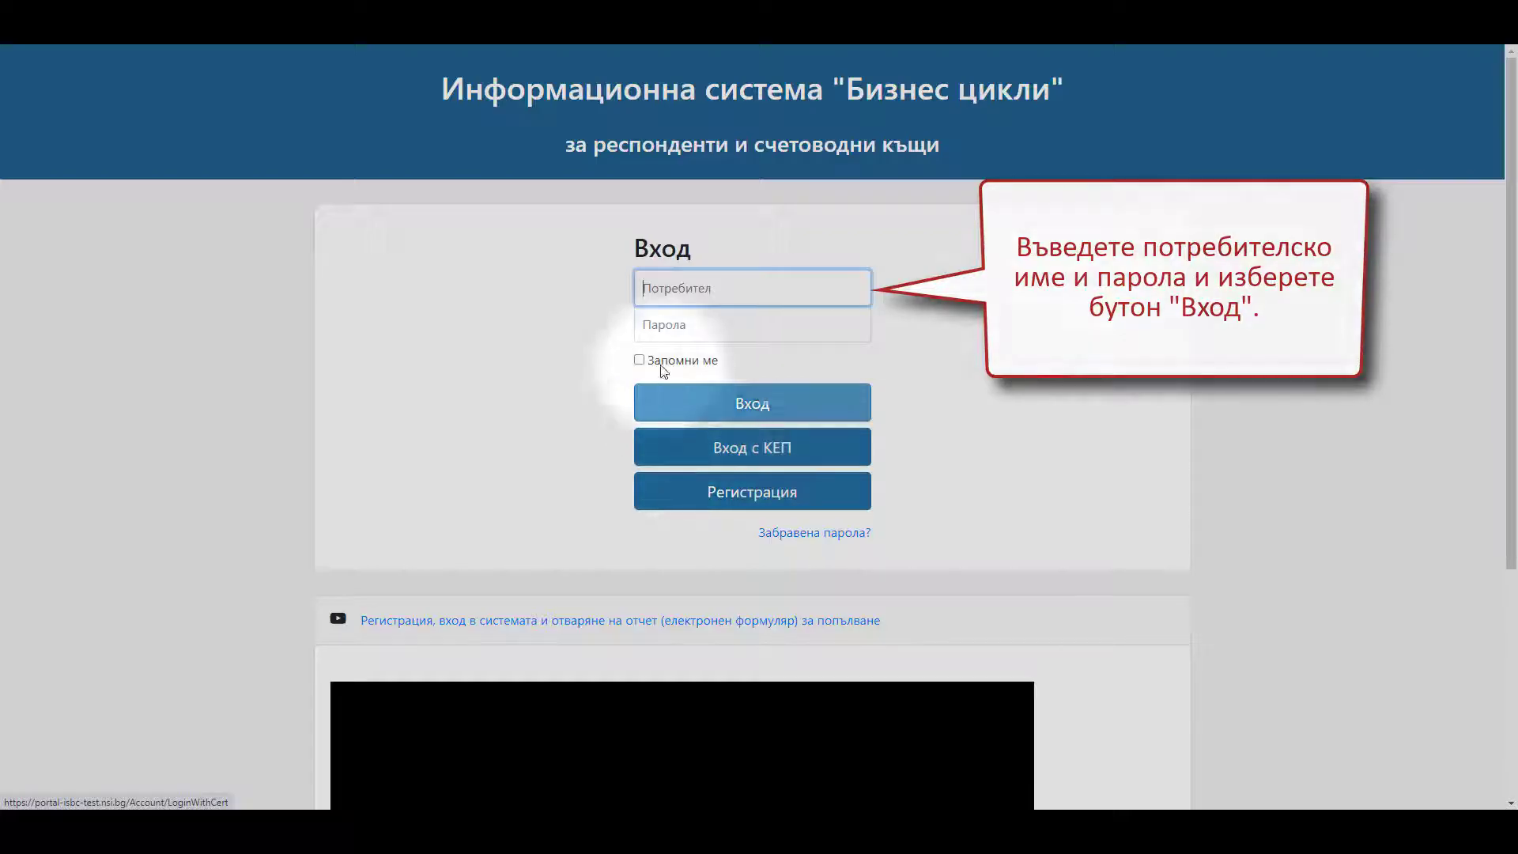
- Log in with the pasted account e-mail as Потребител and the account password
left_click(644, 288)
key("ctrl+v")
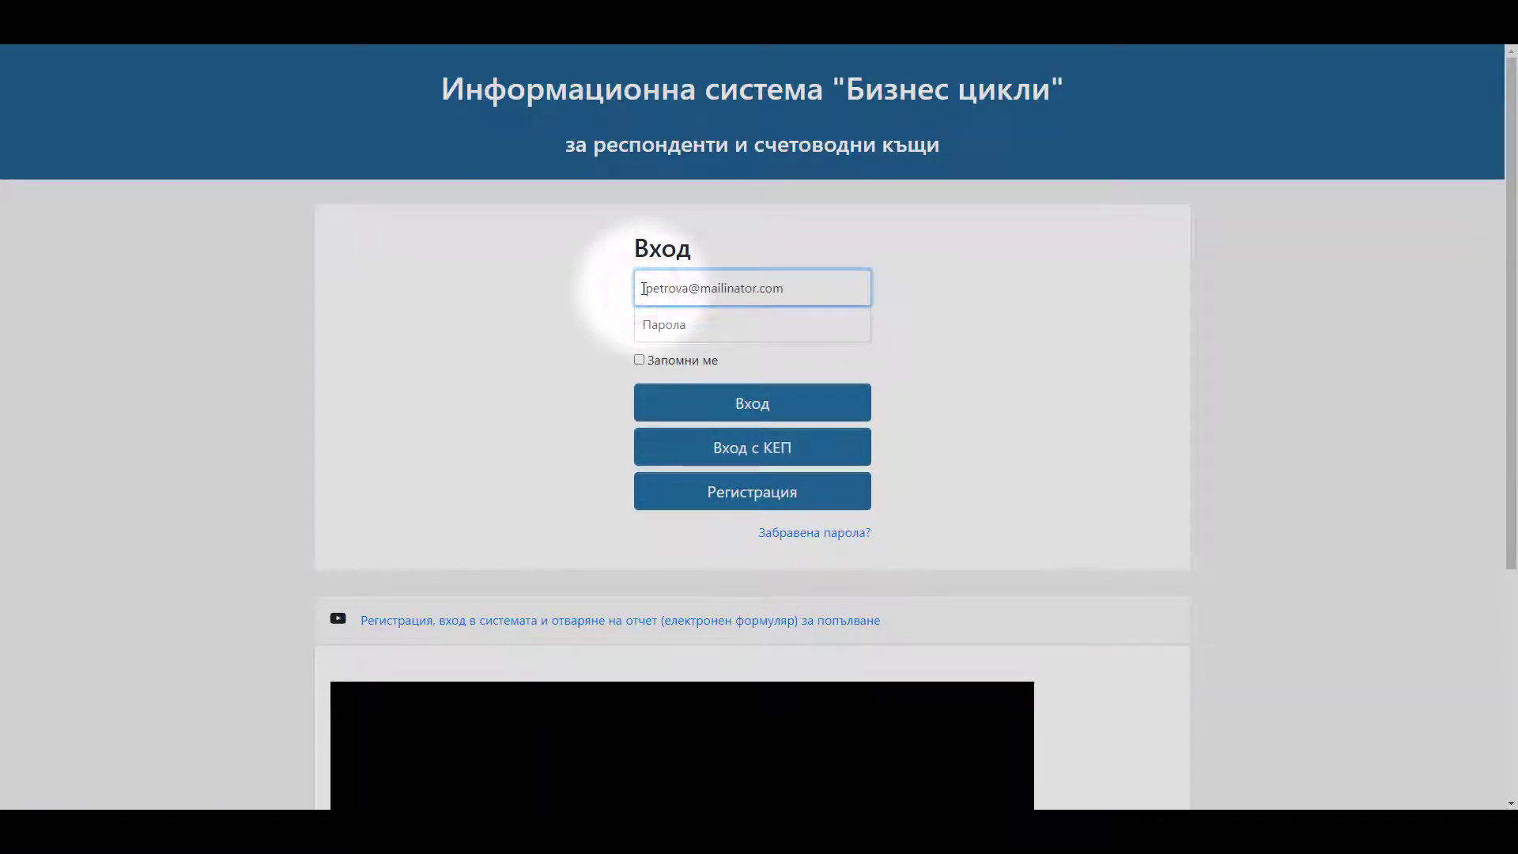
left_click(644, 324)
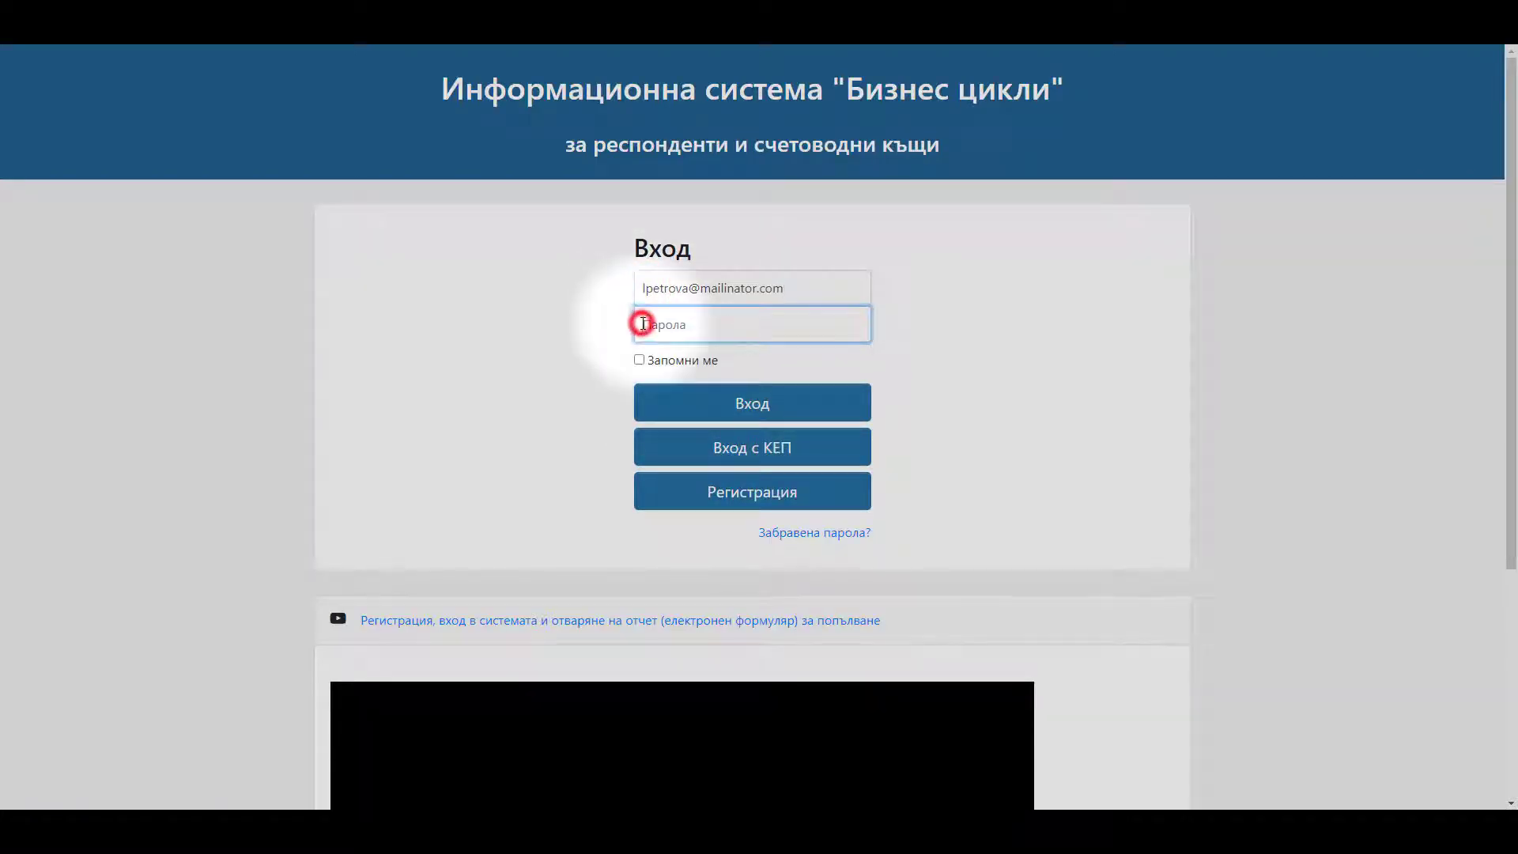
type("1234")
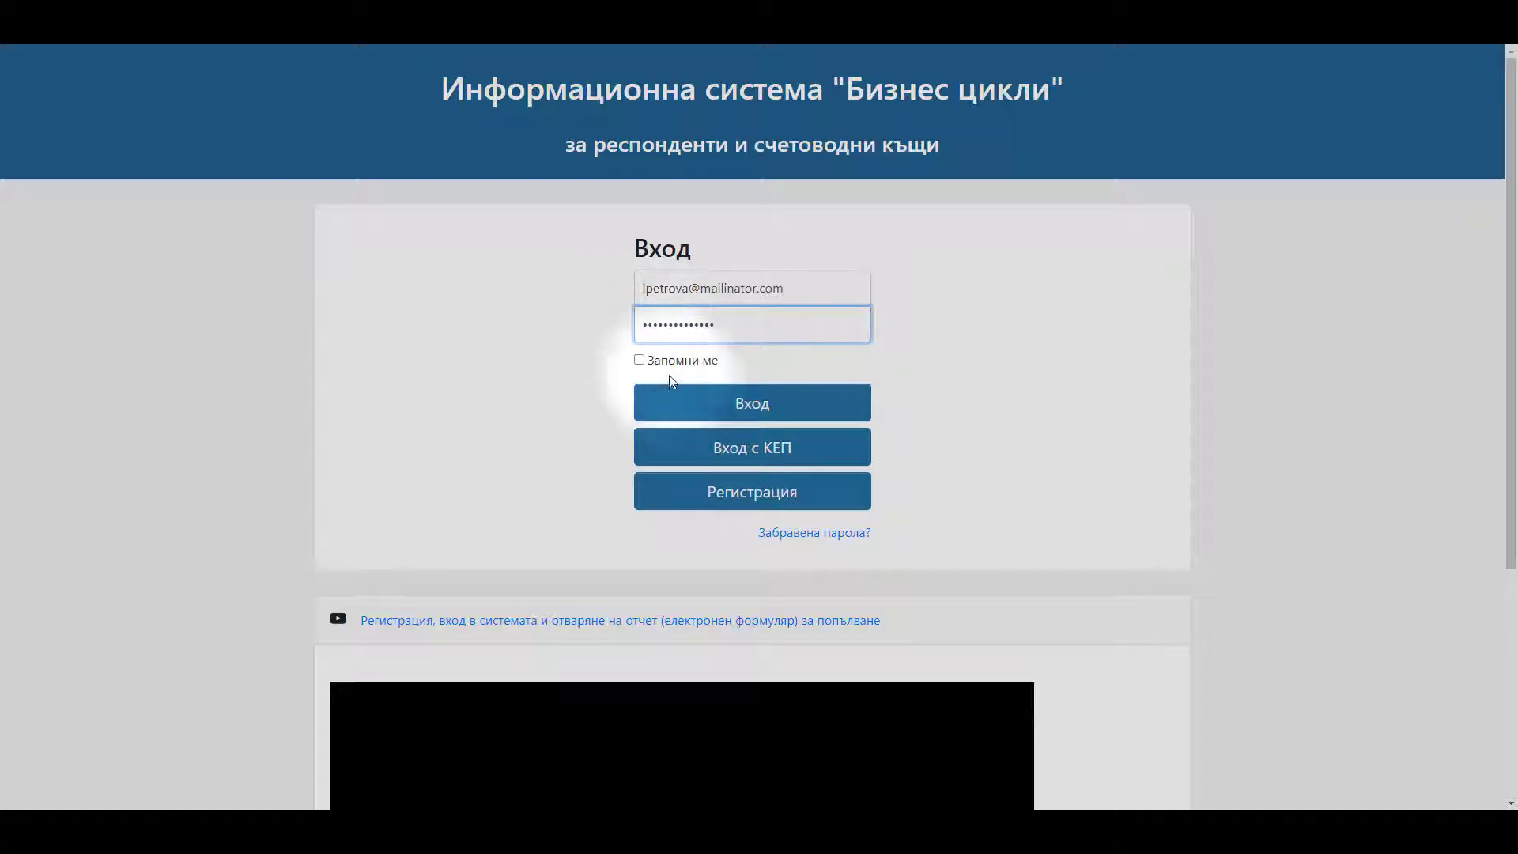
left_click(687, 404)
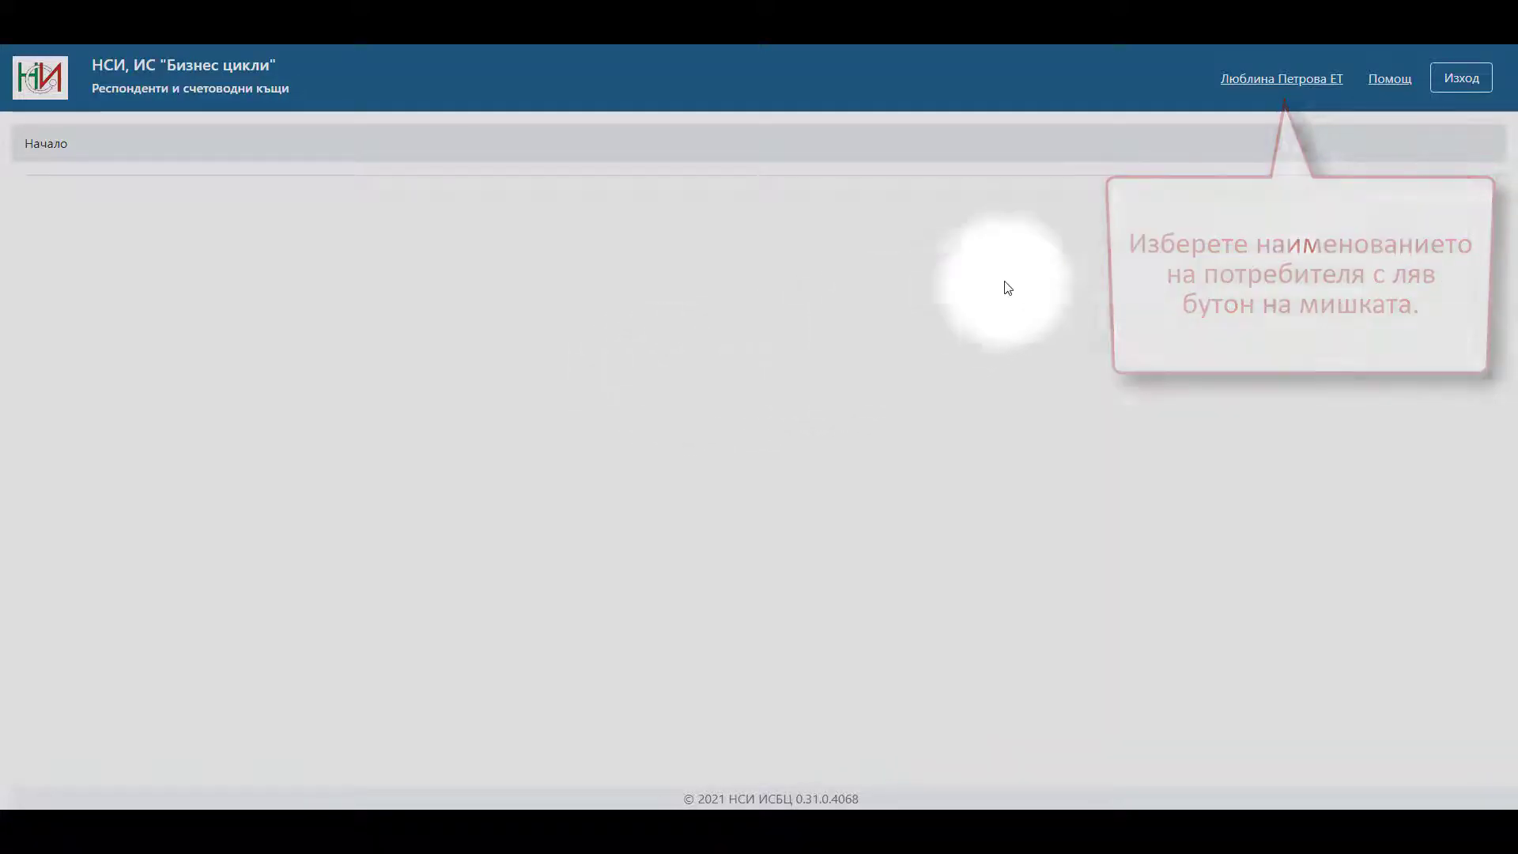
- Try adding a new certificate under the profile's Сертификати, then follow the error's store.borica.bg BISS link
left_click(1278, 84)
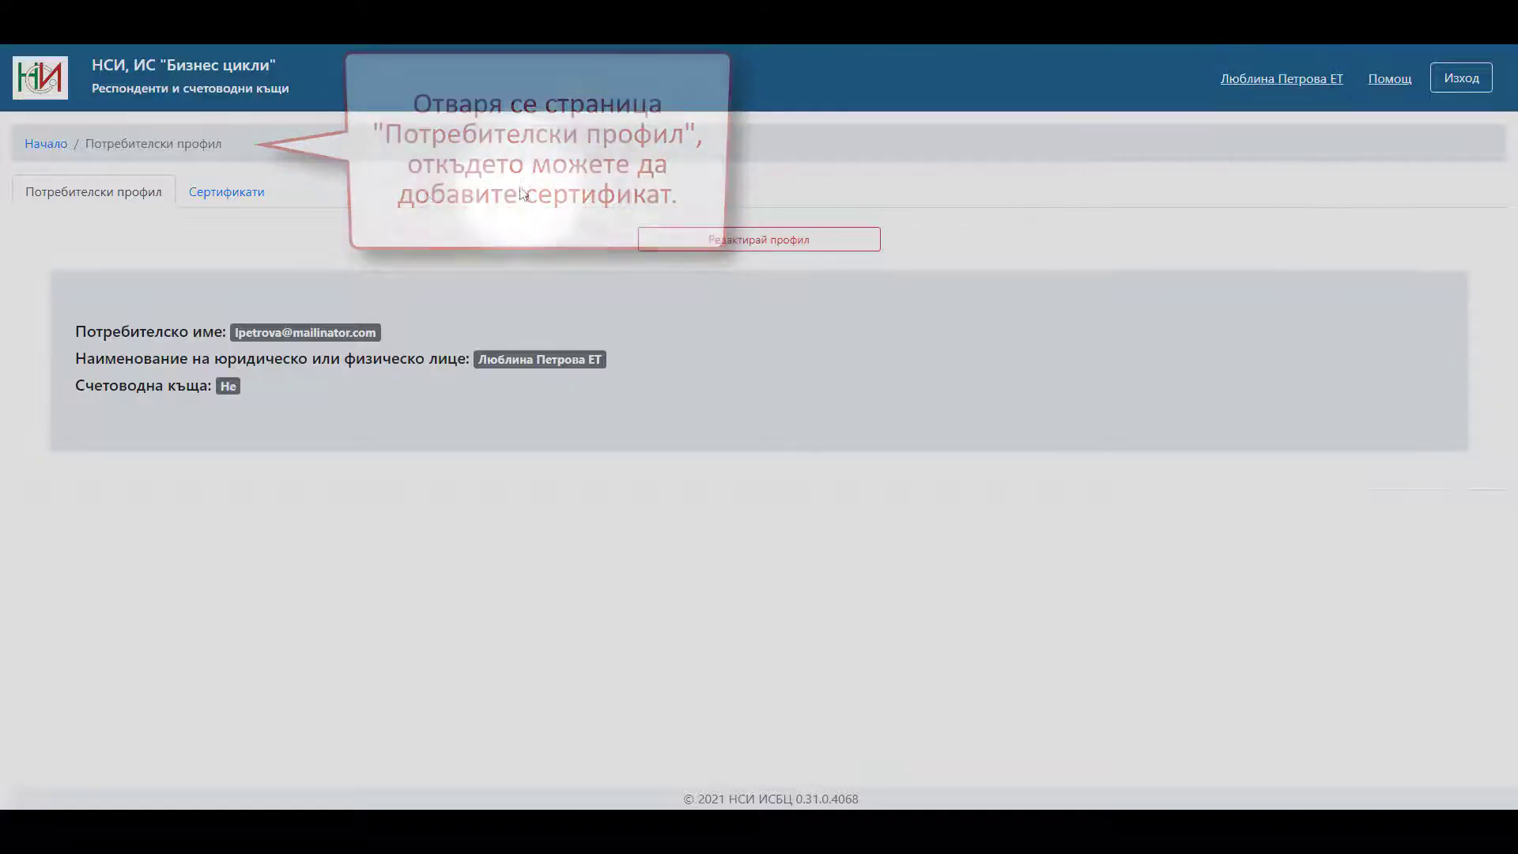
left_click(235, 198)
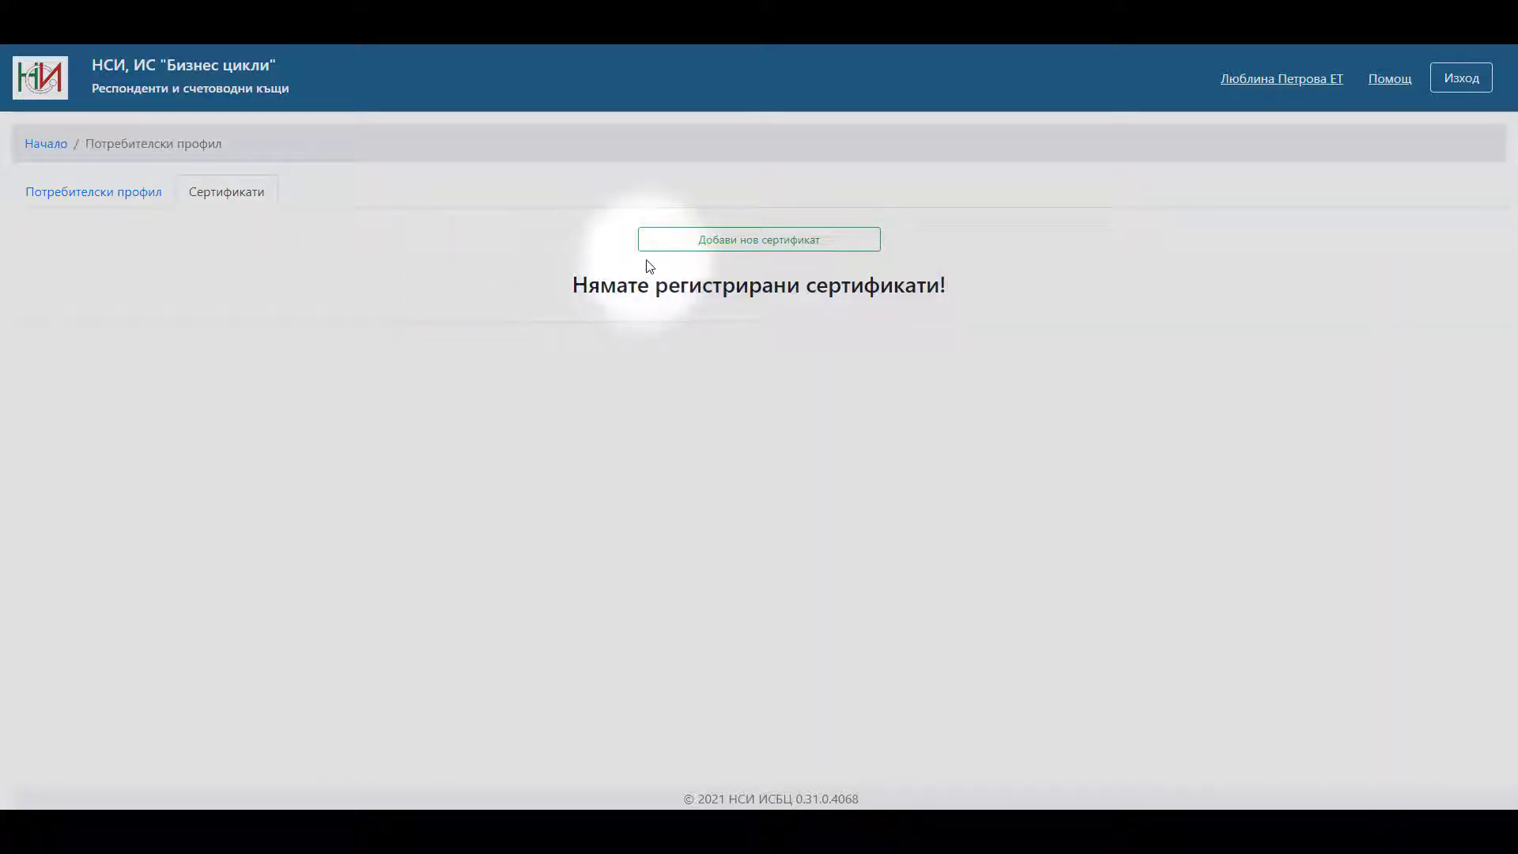
left_click(715, 249)
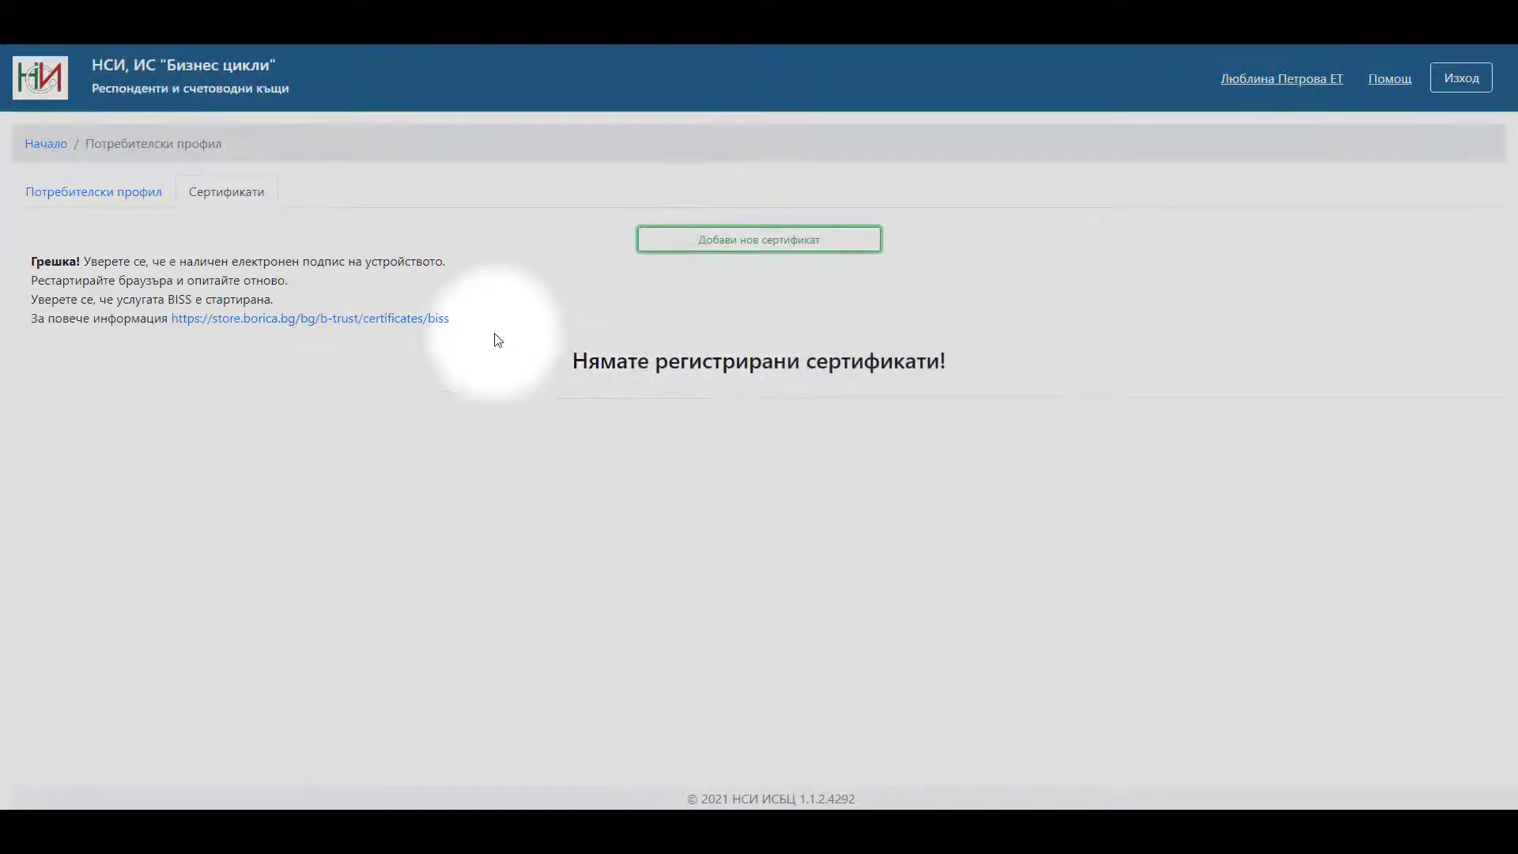
left_click(306, 324)
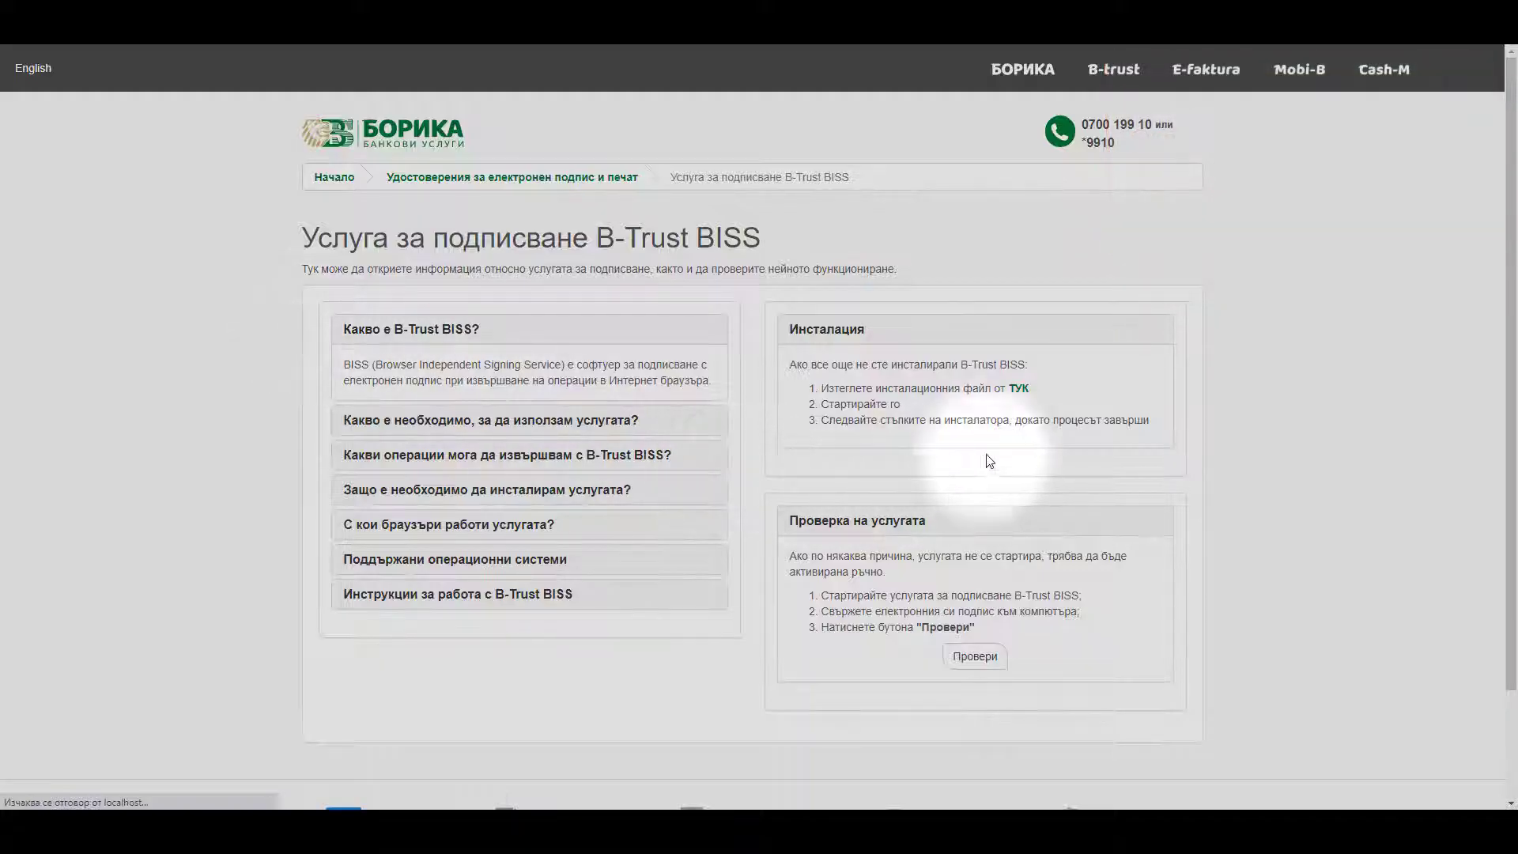
- Download BissSetup.exe from the Инсталация link and save it to Downloads
left_click(1019, 392)
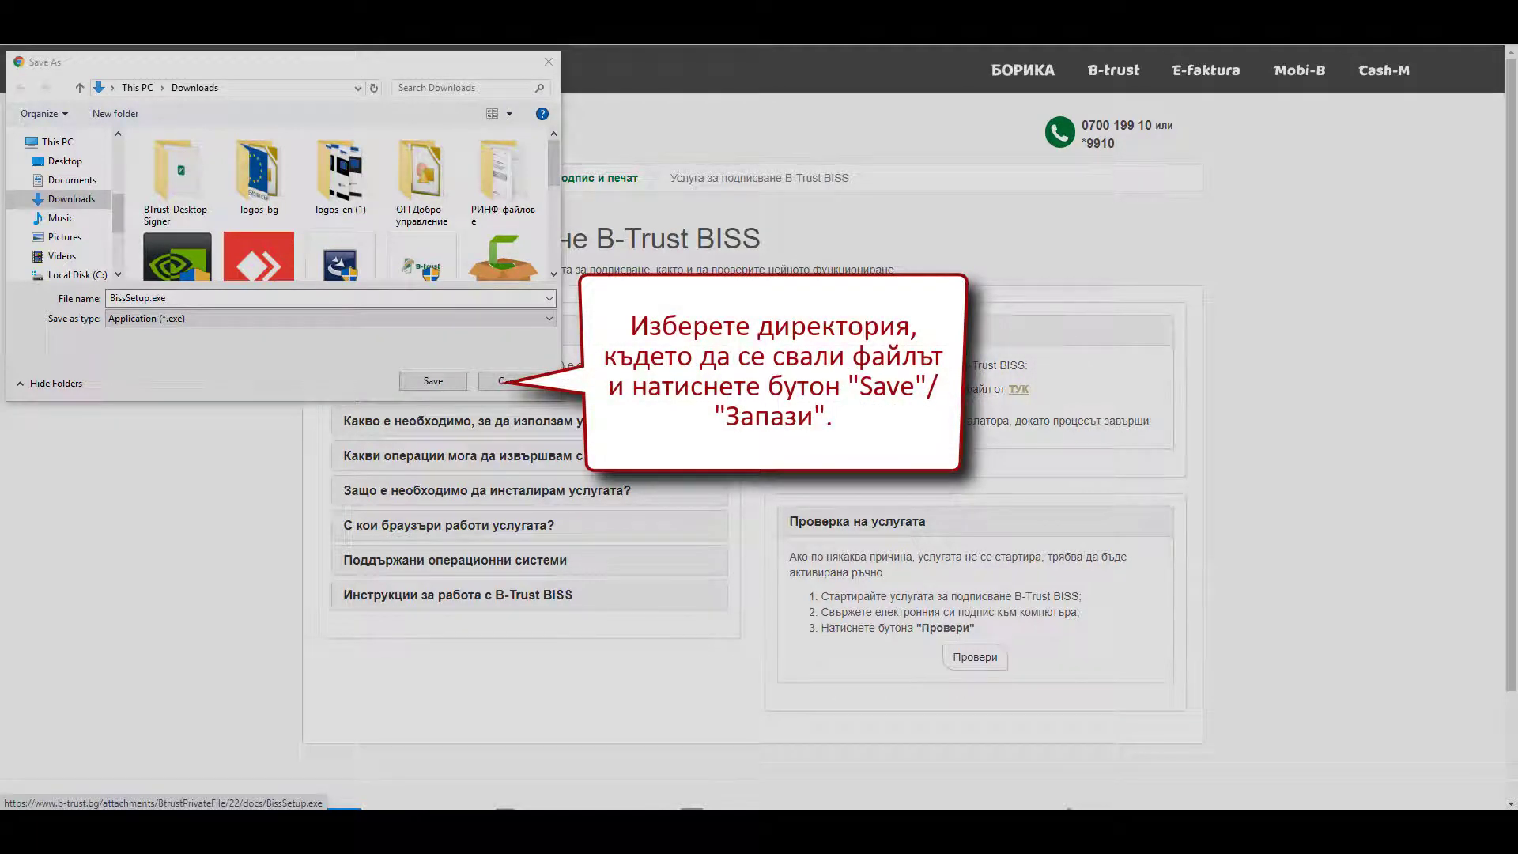
left_click(443, 382)
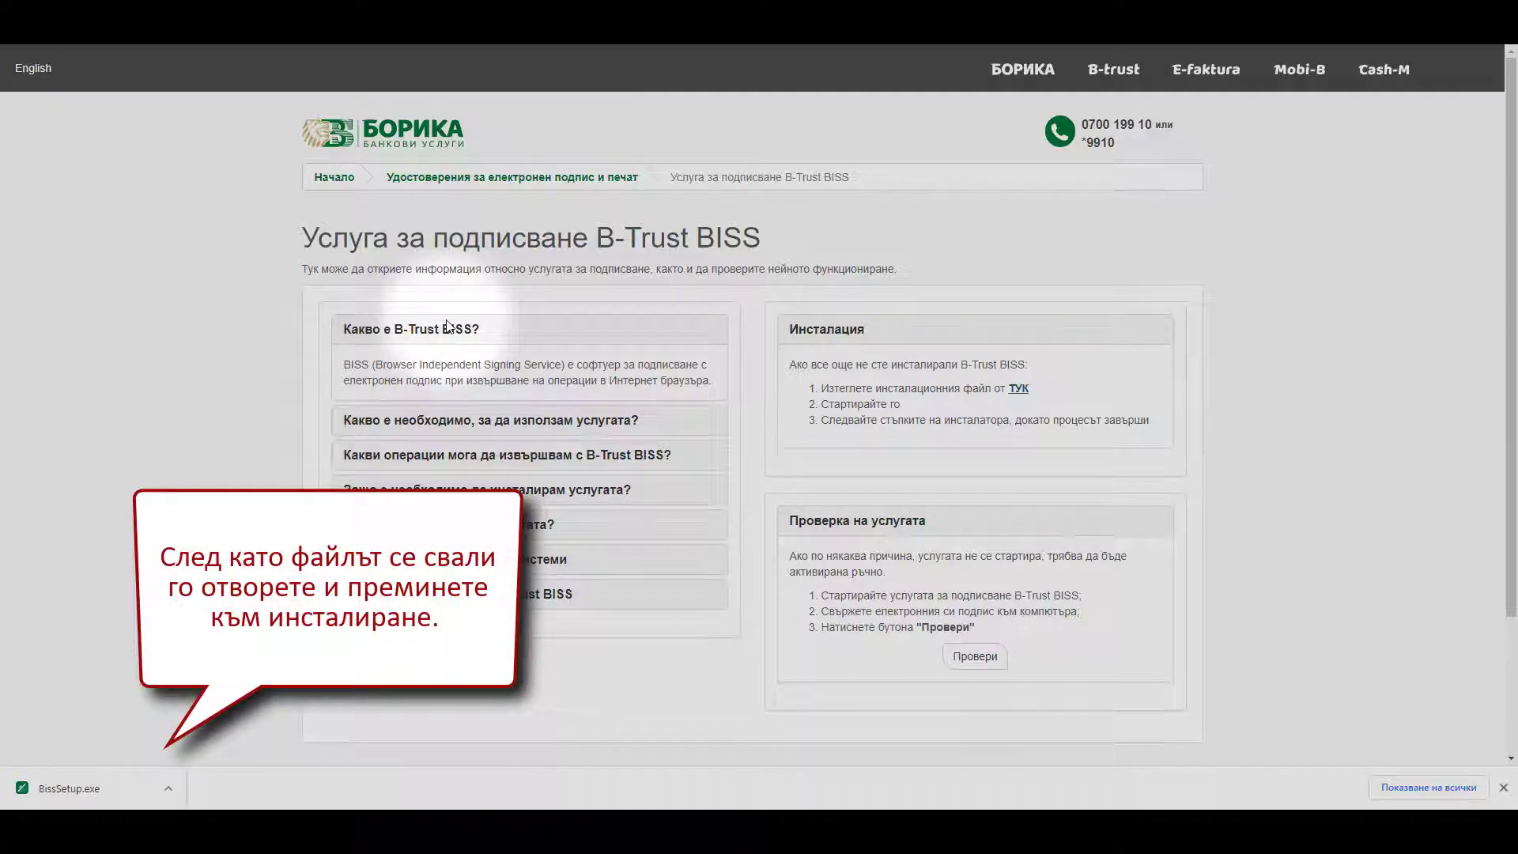
- Open the downloaded BissSetup.exe from the browser downloads bar
left_click(172, 787)
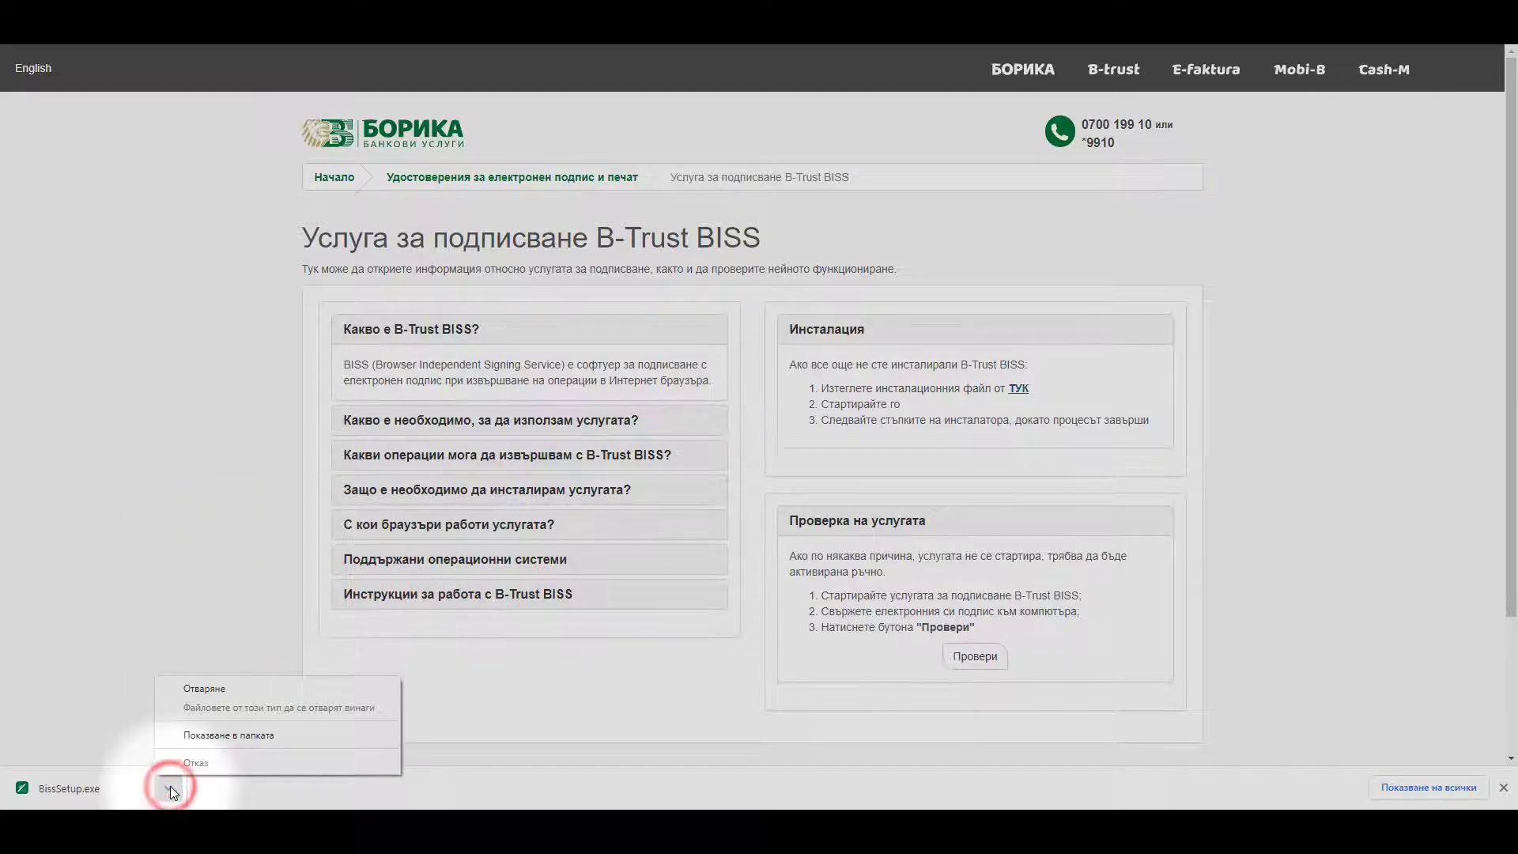
left_click(198, 691)
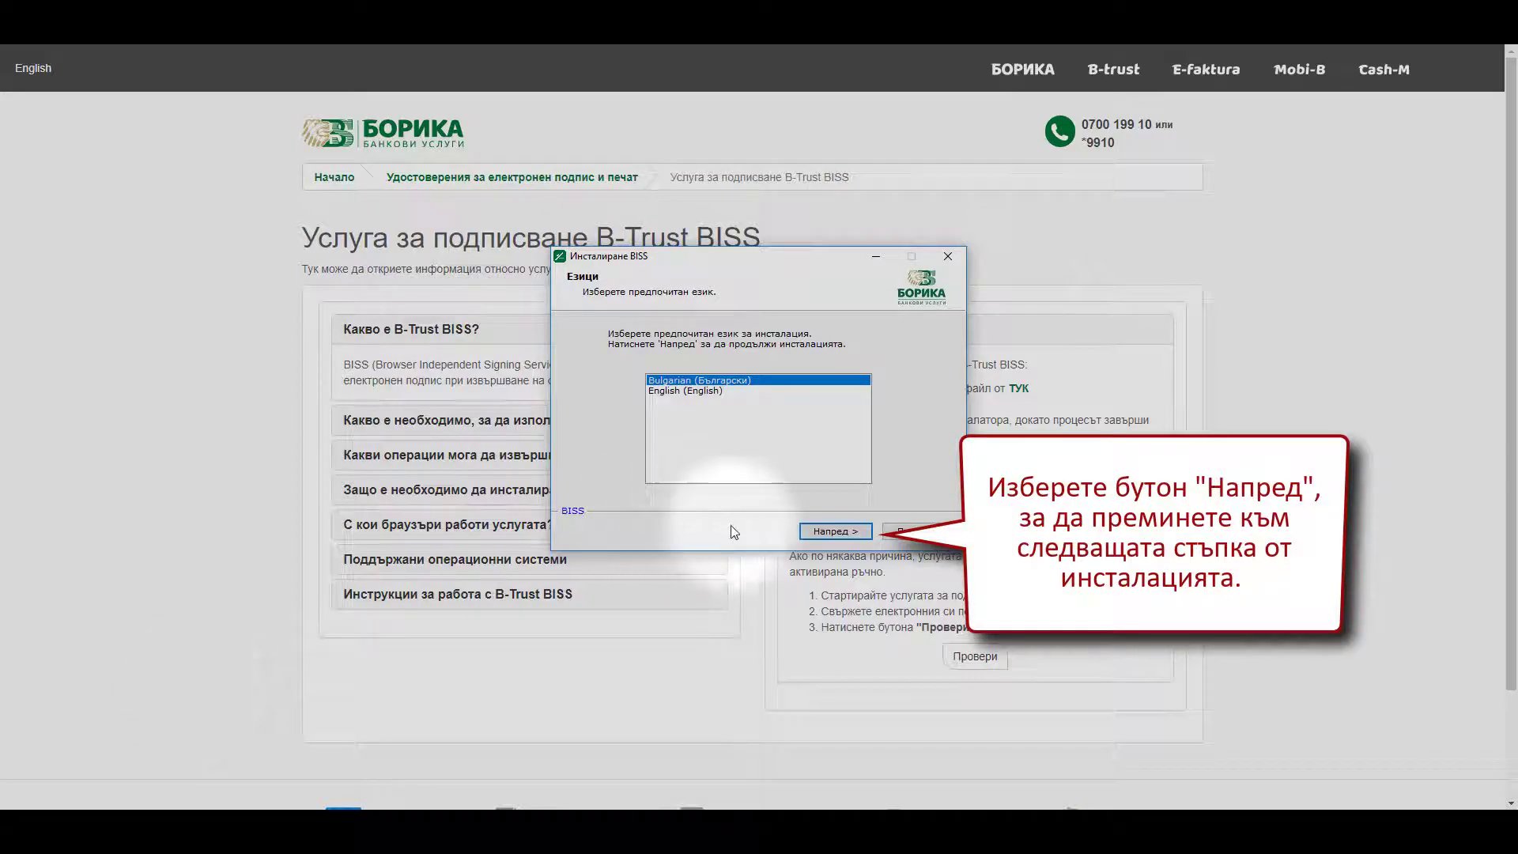
- Install BISS in Bulgarian to the default folder and close the installer when done
left_click(823, 531)
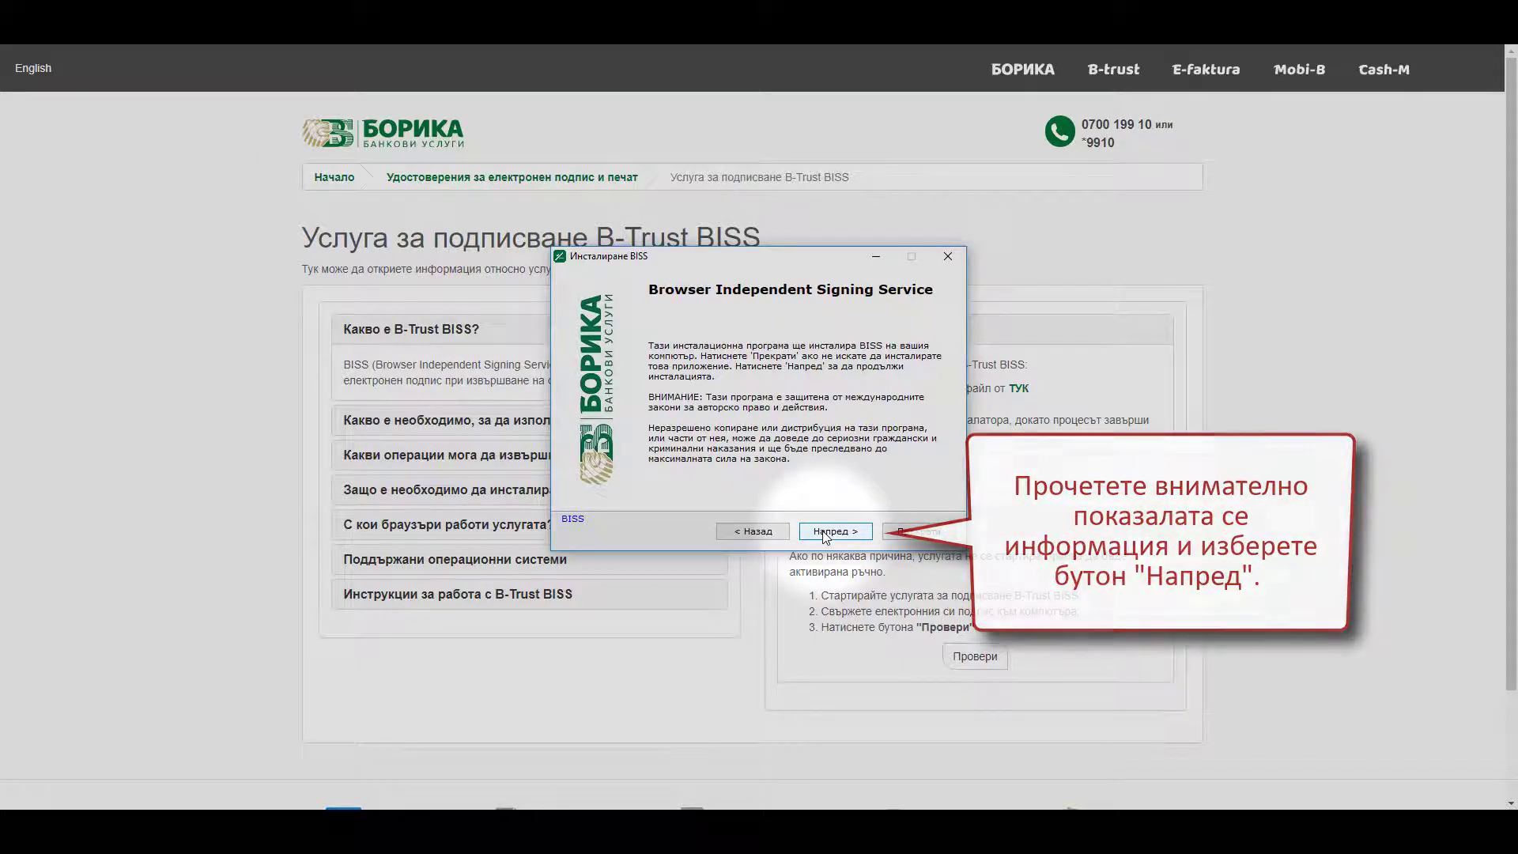
left_click(825, 533)
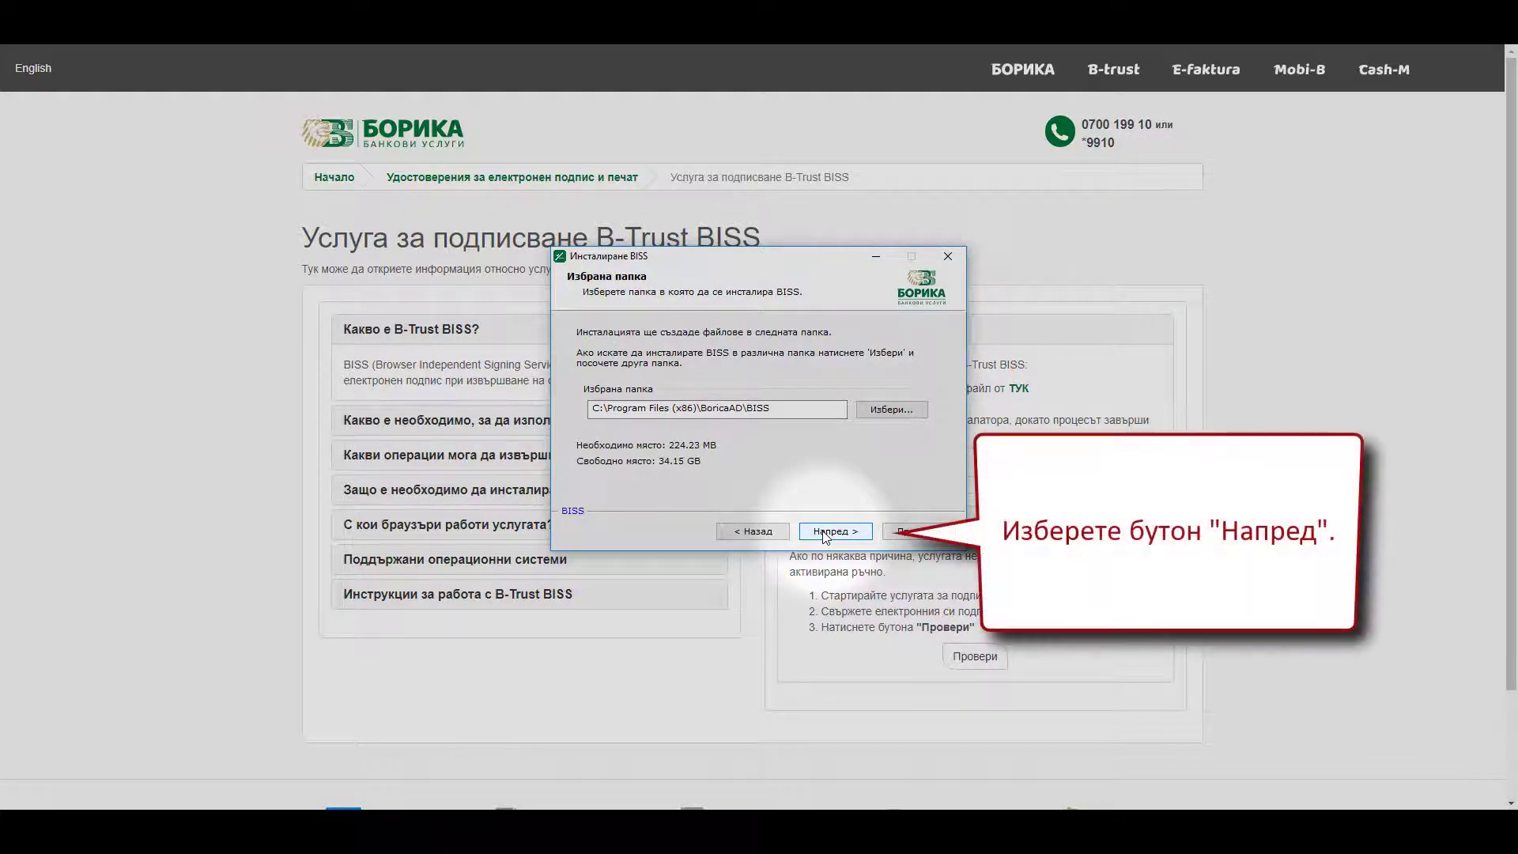
left_click(825, 533)
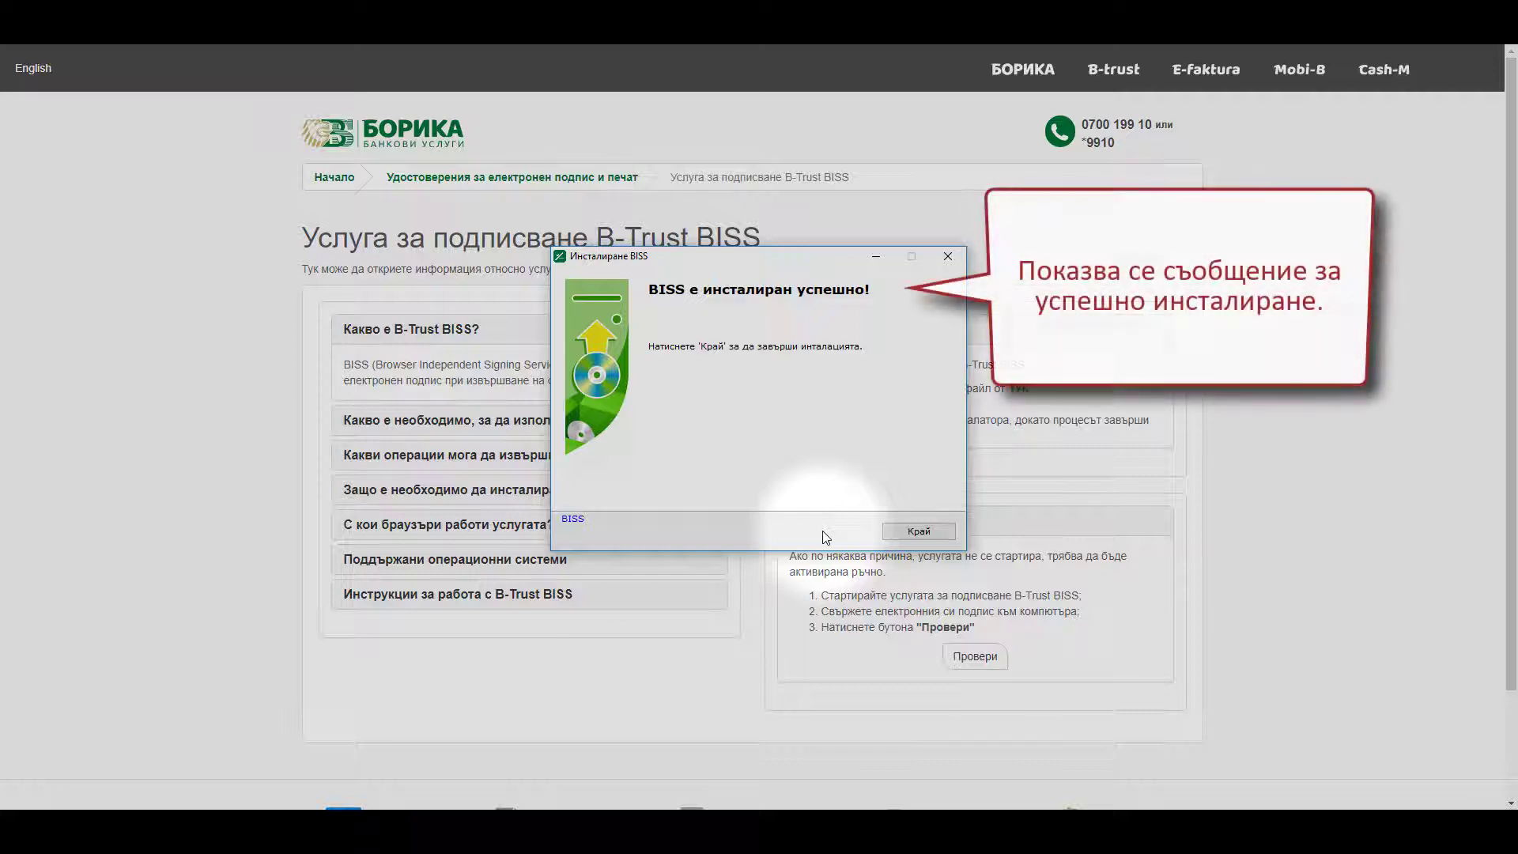
left_click(910, 533)
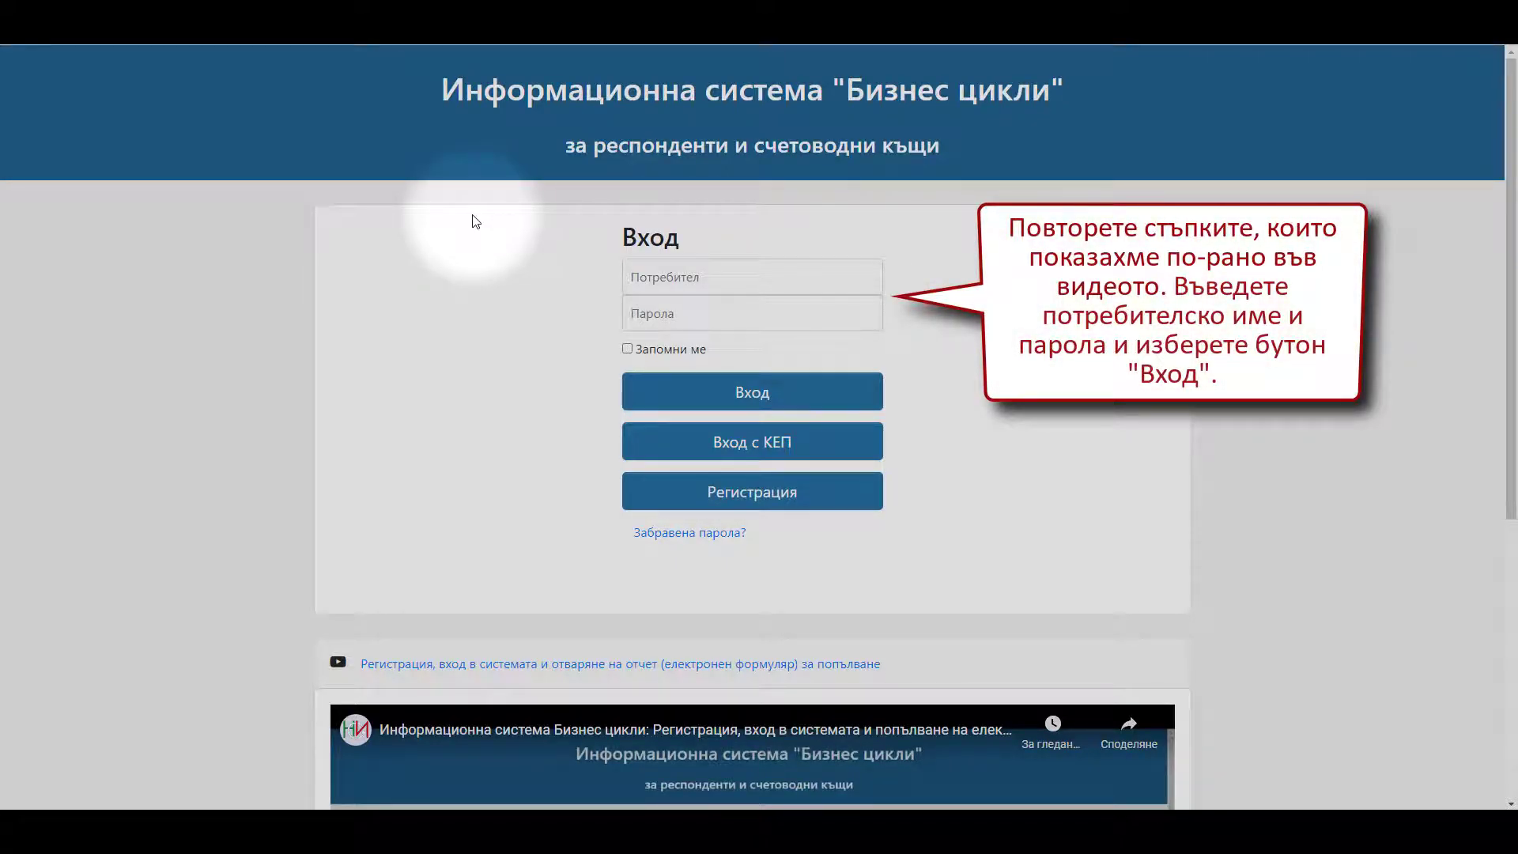
- Sign in again by typing the account e-mail and the account password
left_click(630, 277)
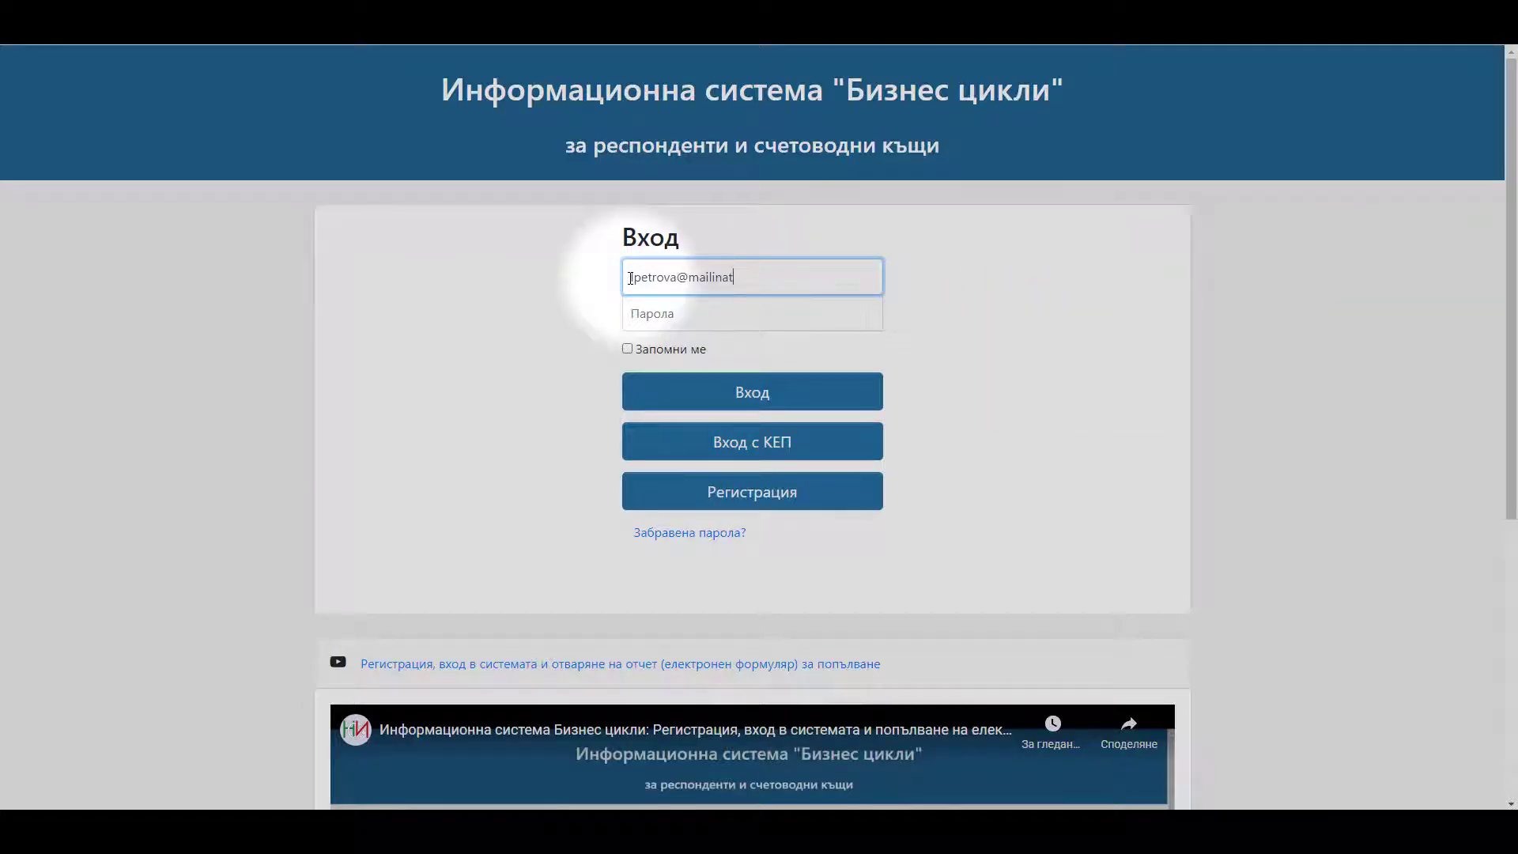
left_click(648, 310)
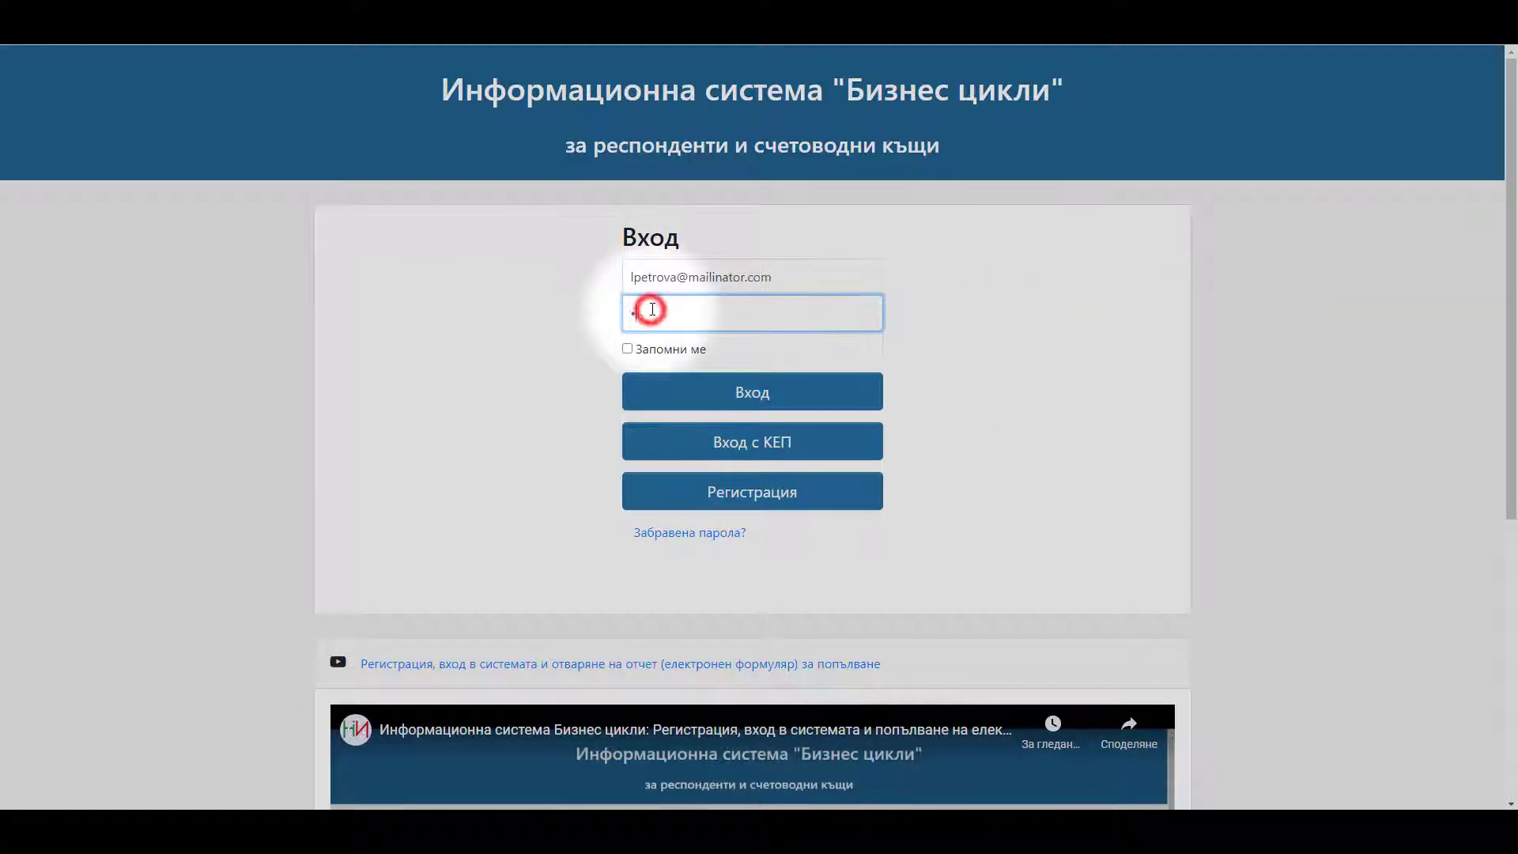
type("••••••••••••••")
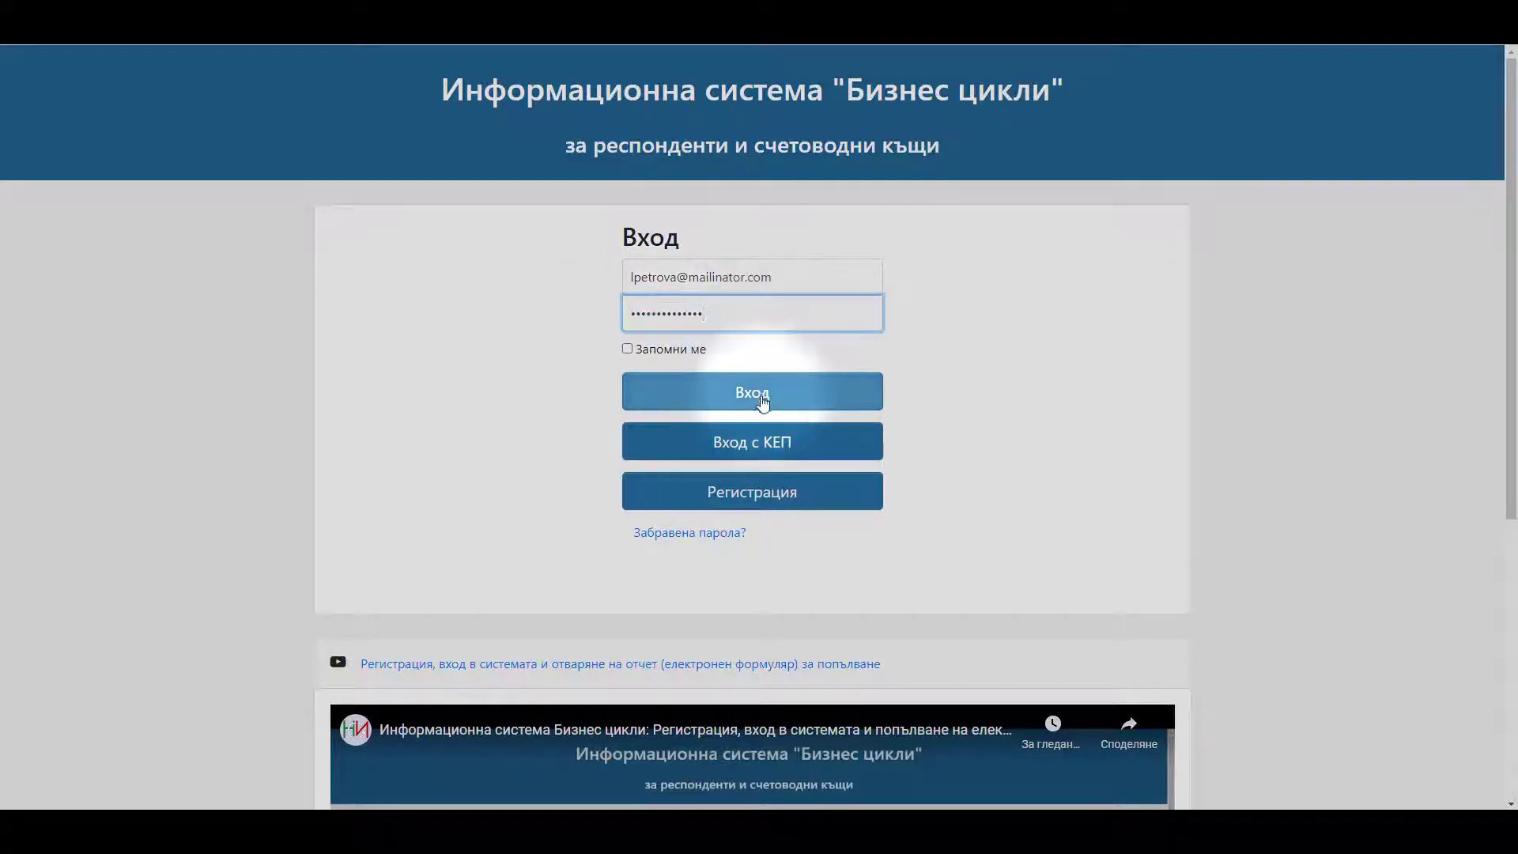
left_click(752, 391)
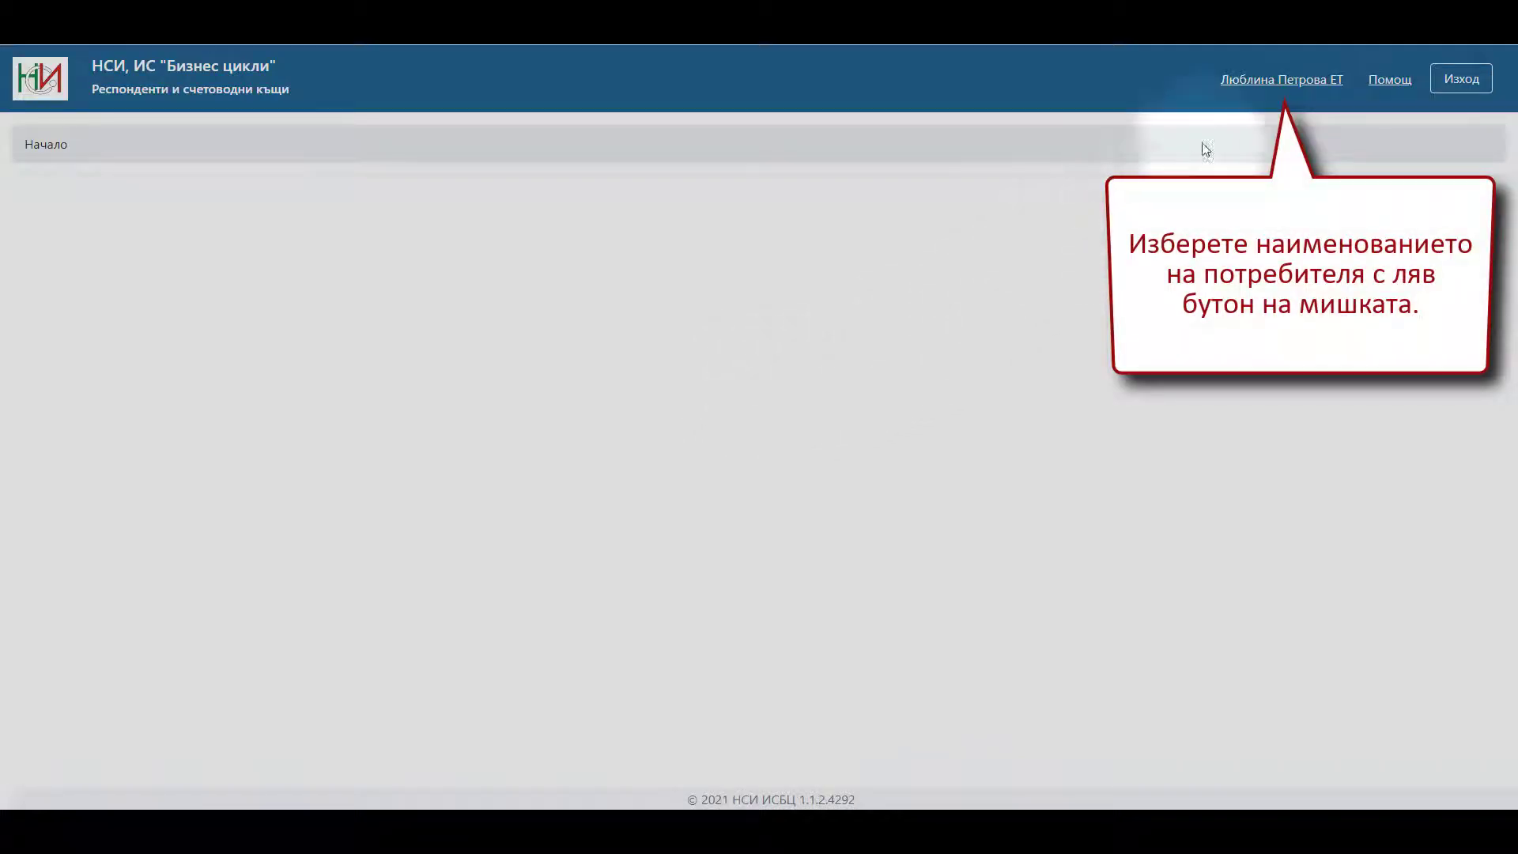
- From the user profile's Сертификати tab, start adding a new certificate
left_click(1268, 82)
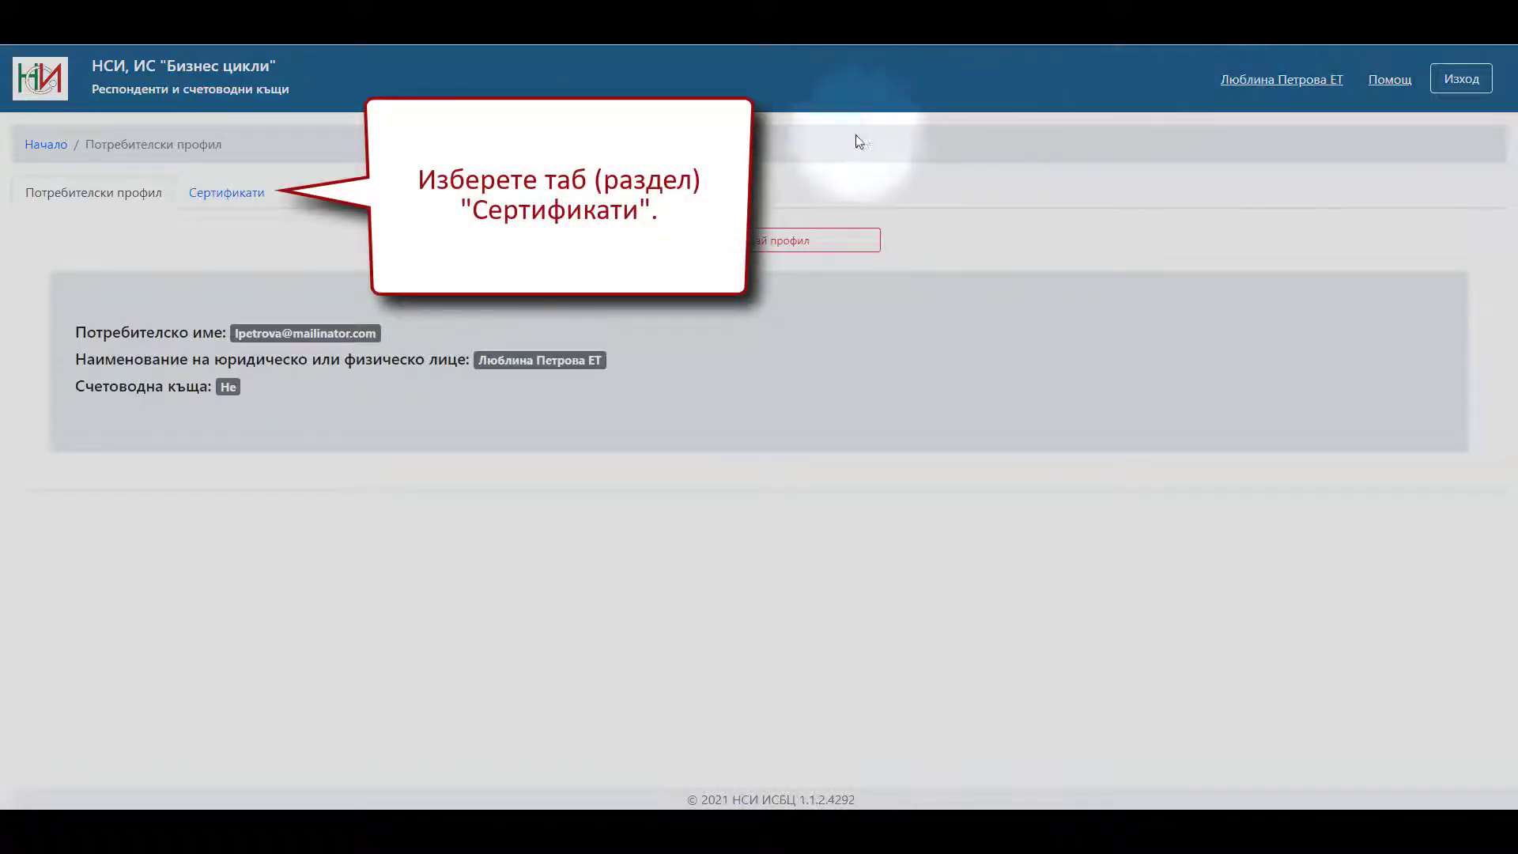
left_click(226, 198)
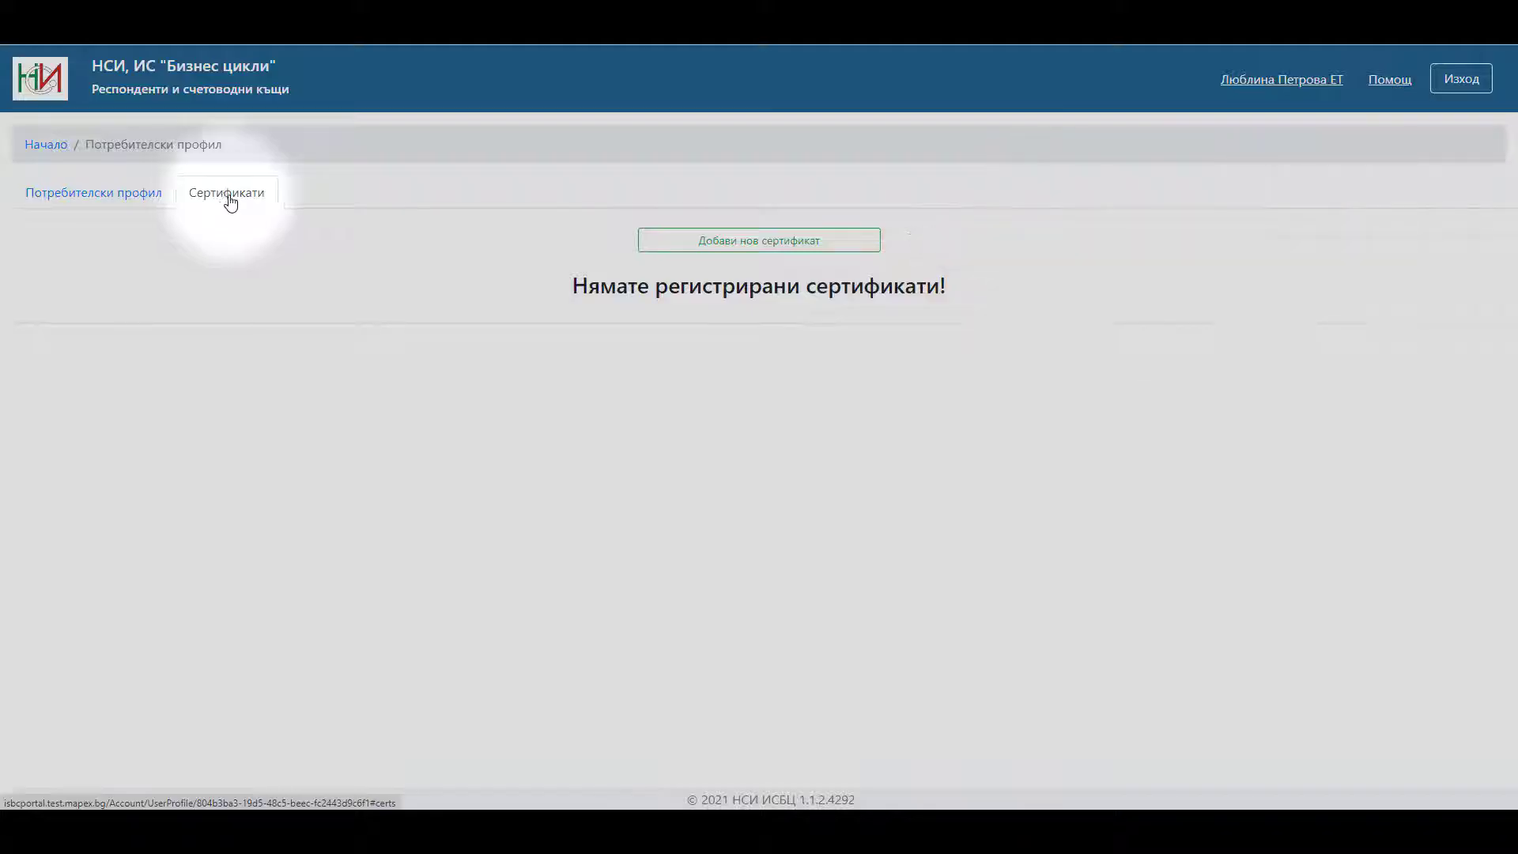
left_click(717, 248)
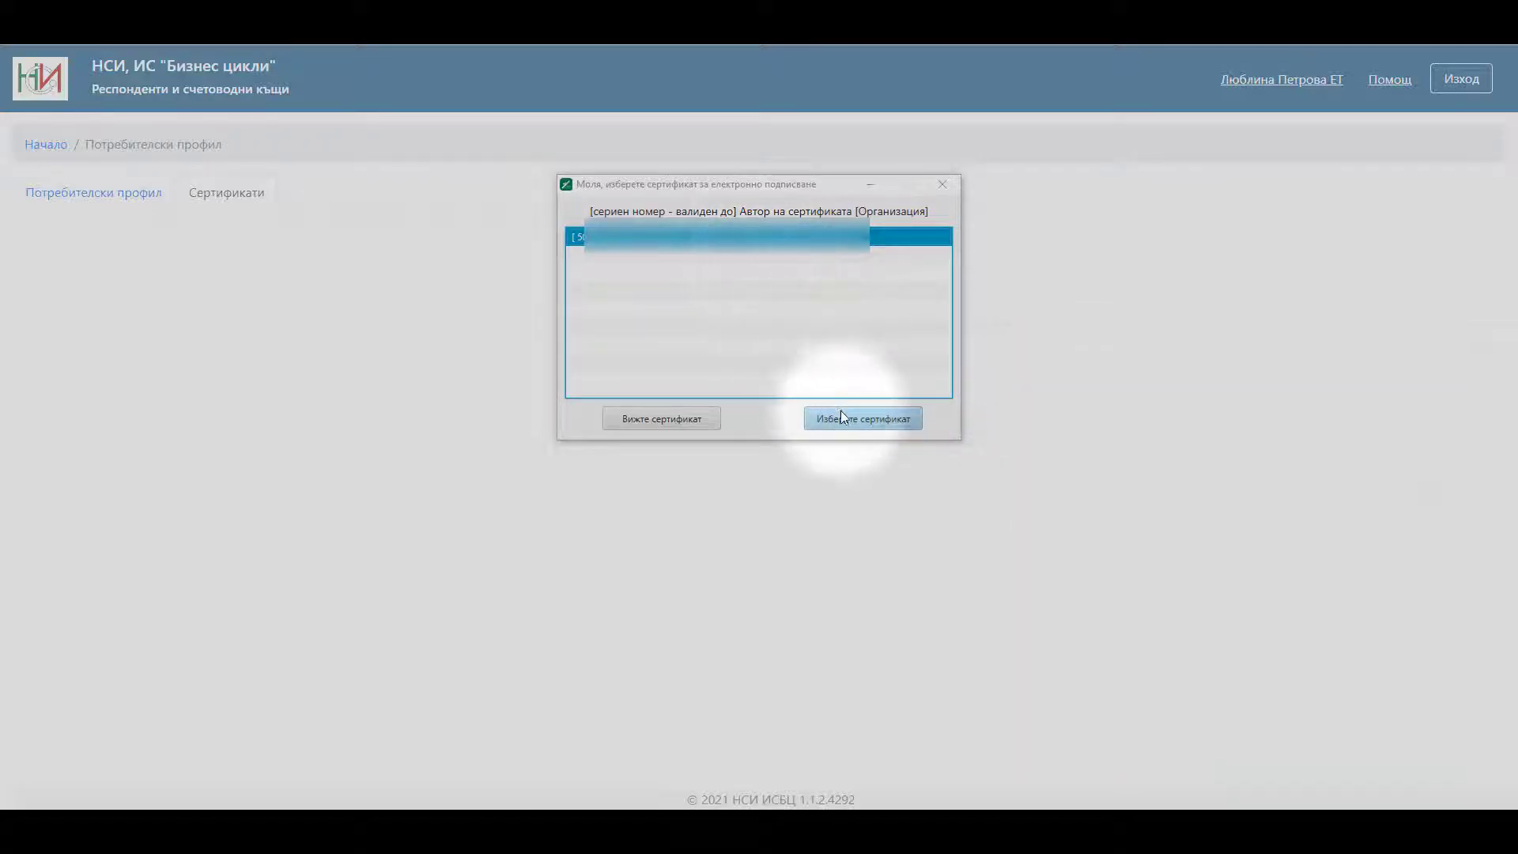
- Sign the online-login request in B-Trust BISS with the listed certificate and its PIN
left_click(862, 427)
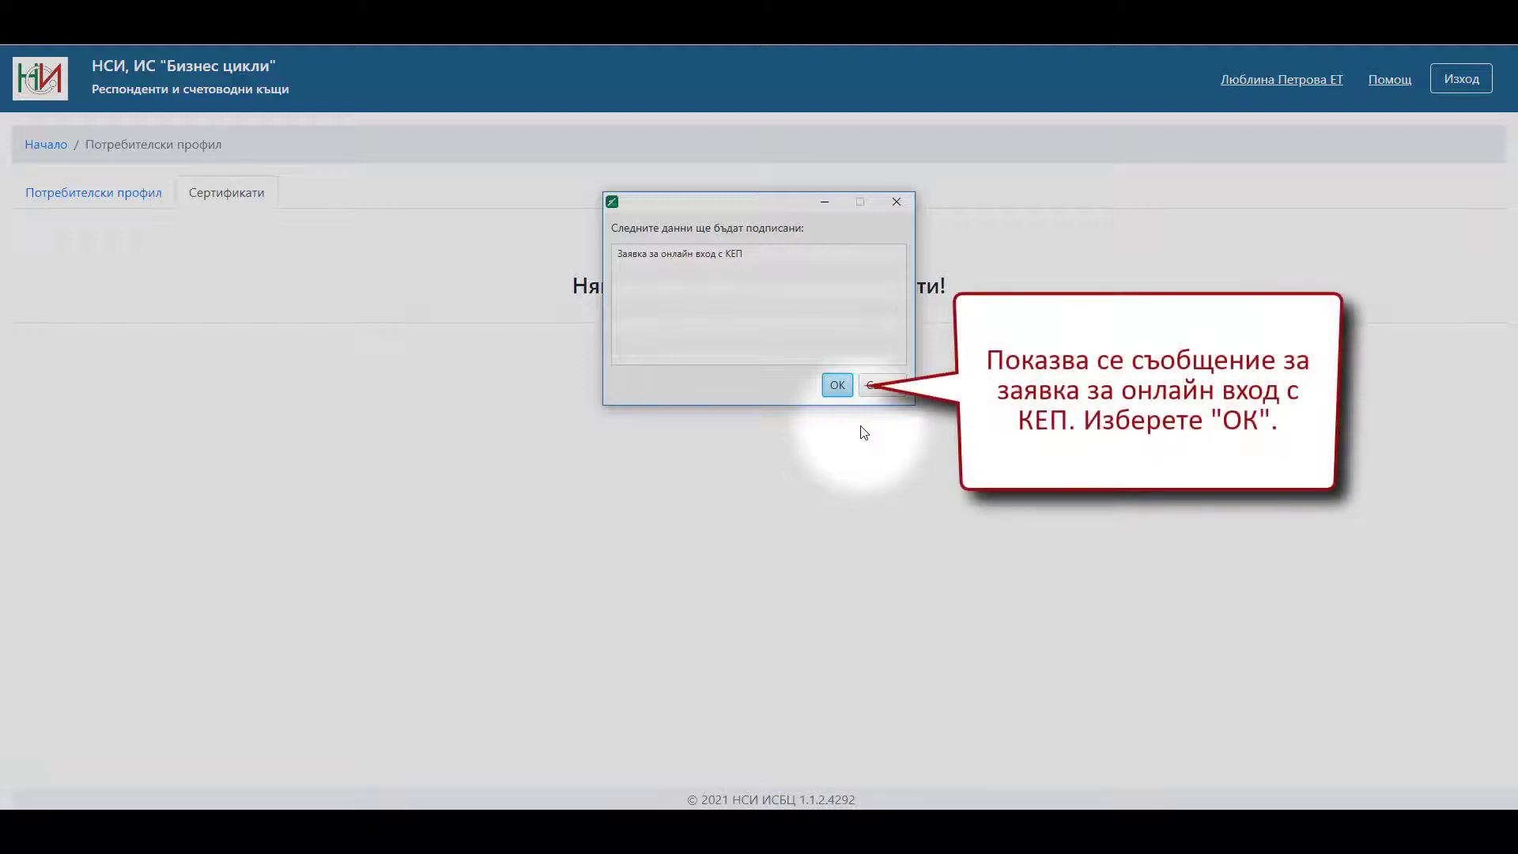
left_click(837, 387)
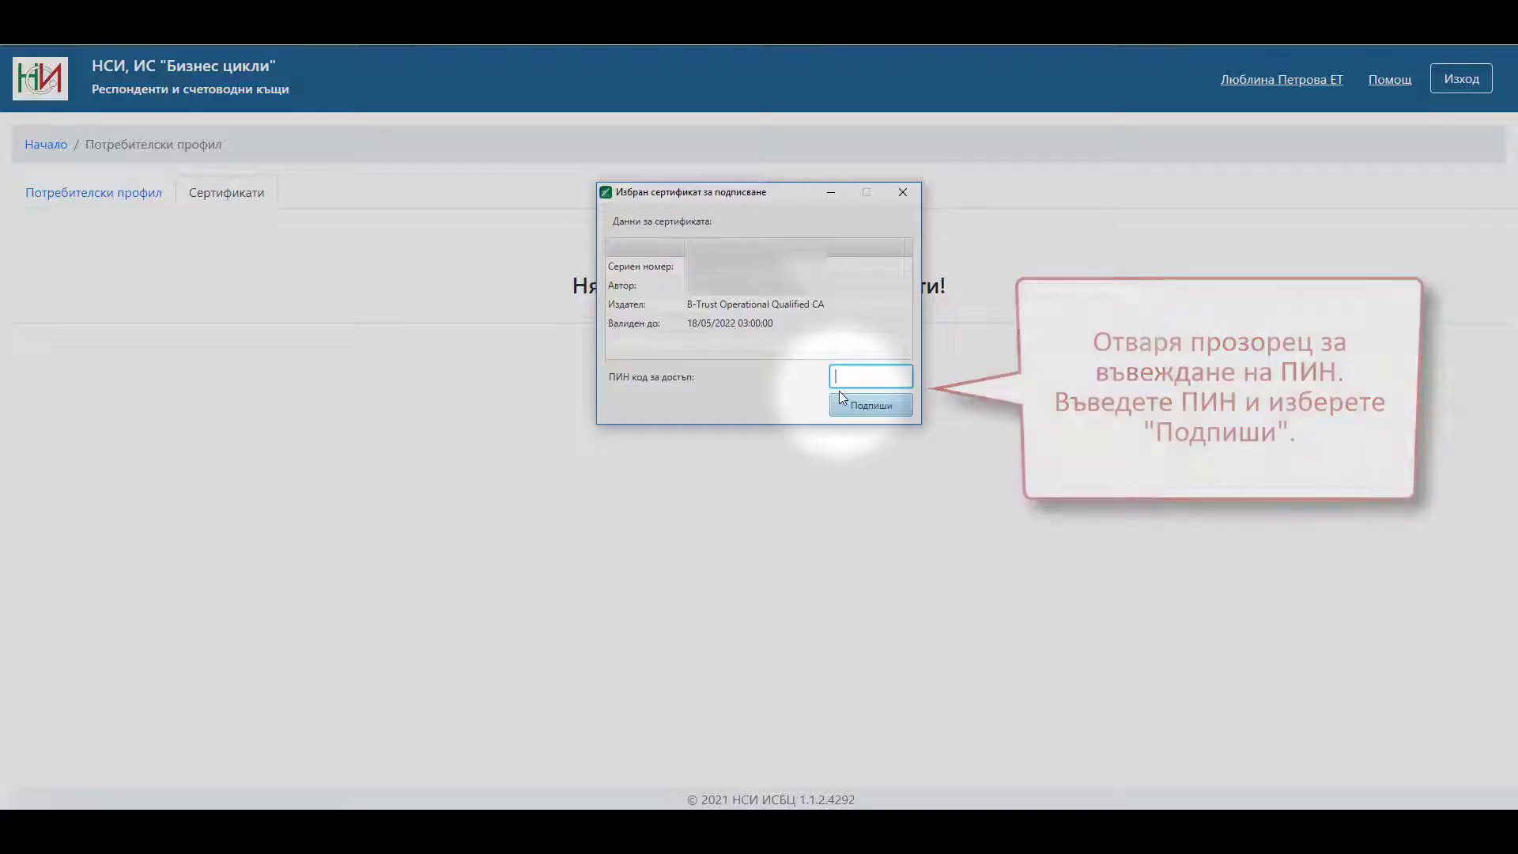
type("12")
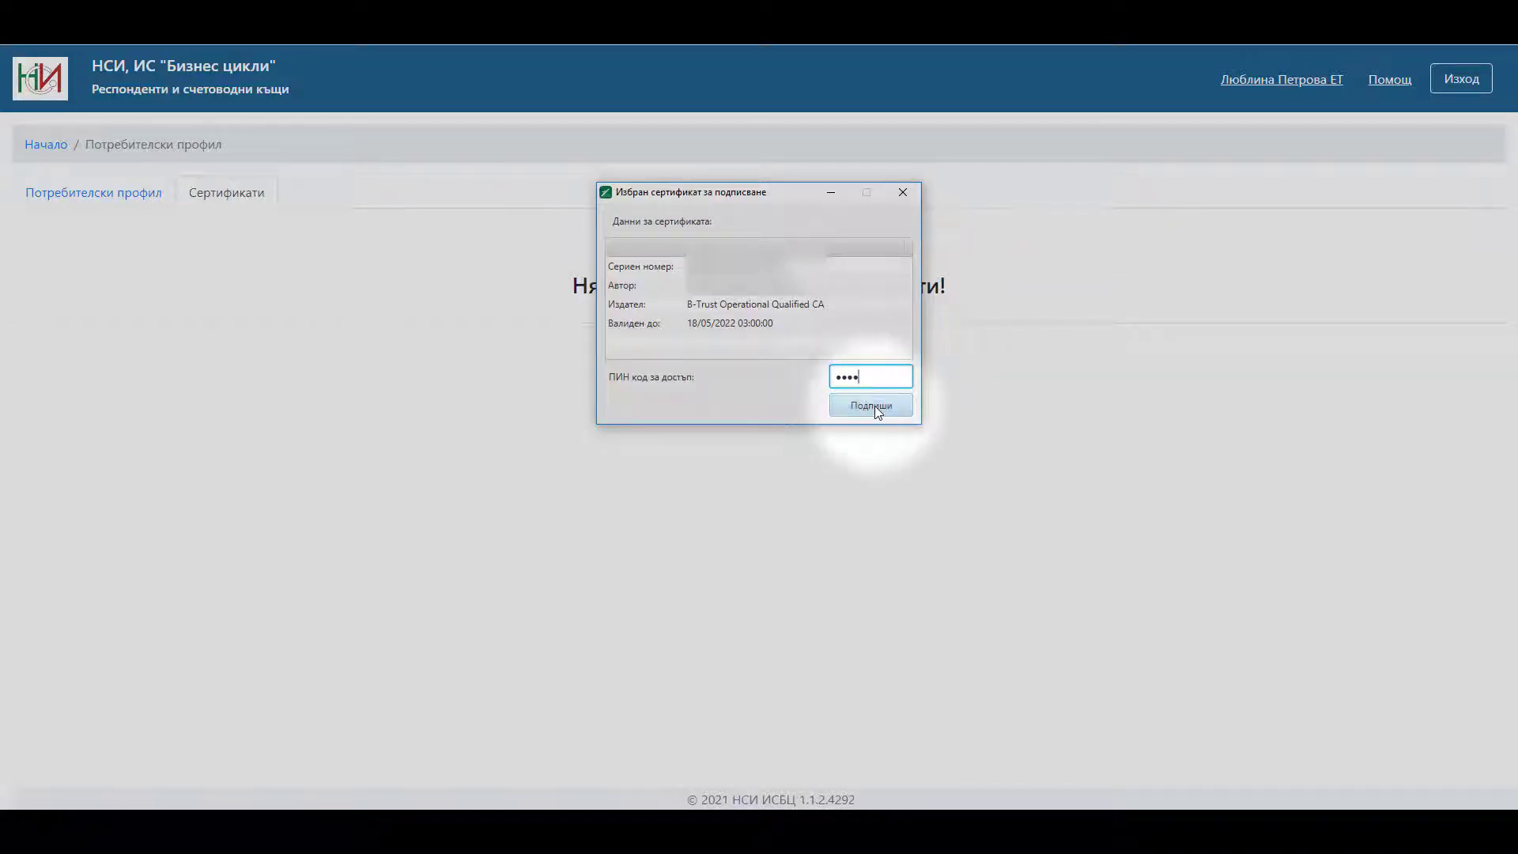
left_click(872, 406)
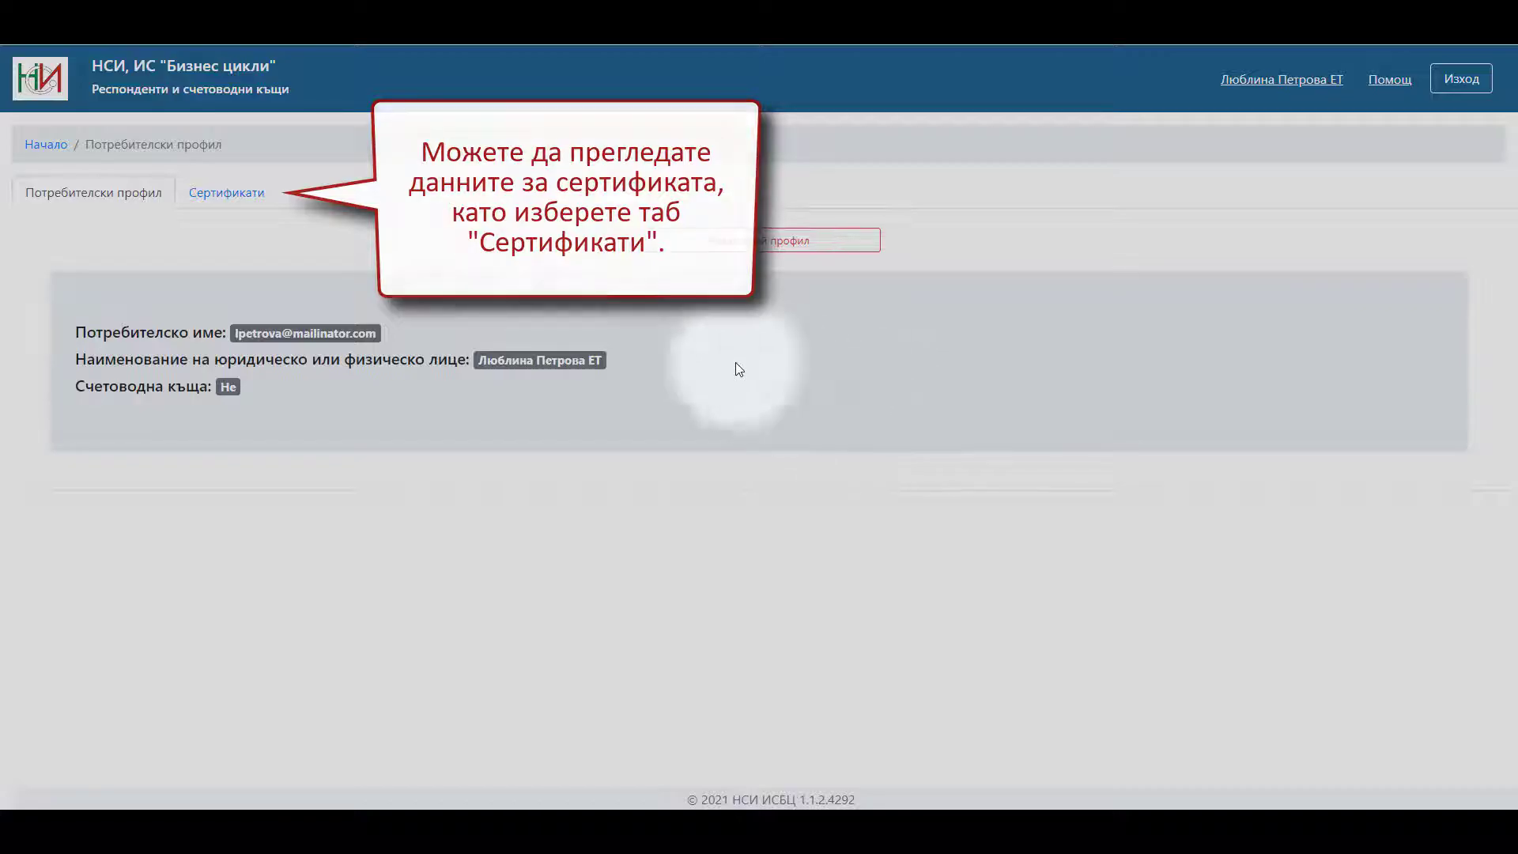
- Review the registered B-Trust certificate on the Сертификати tab, then delete it with the red X and confirm Да
left_click(235, 203)
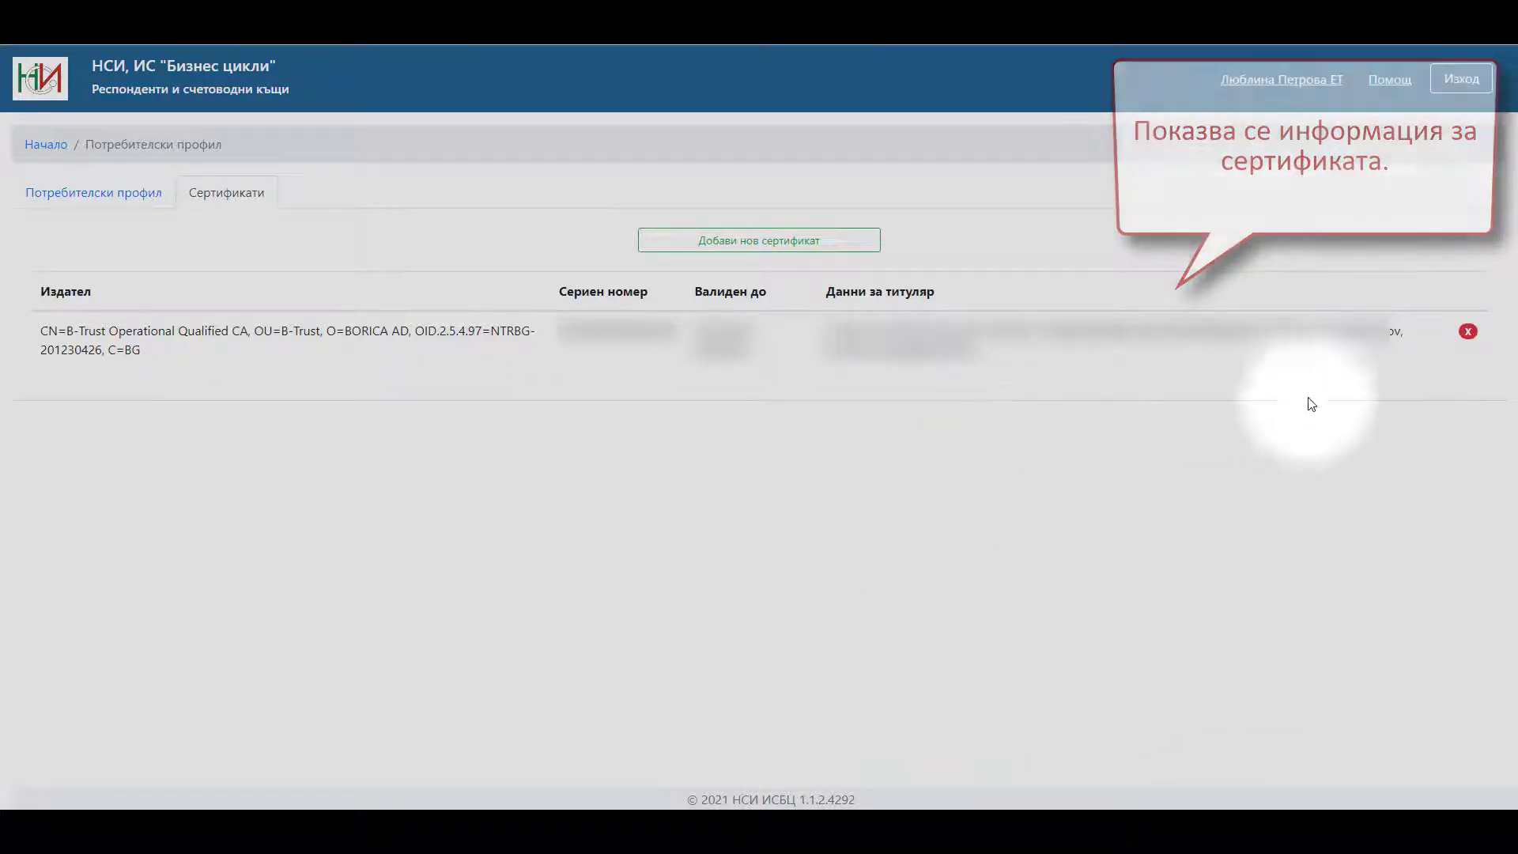
left_click(1469, 332)
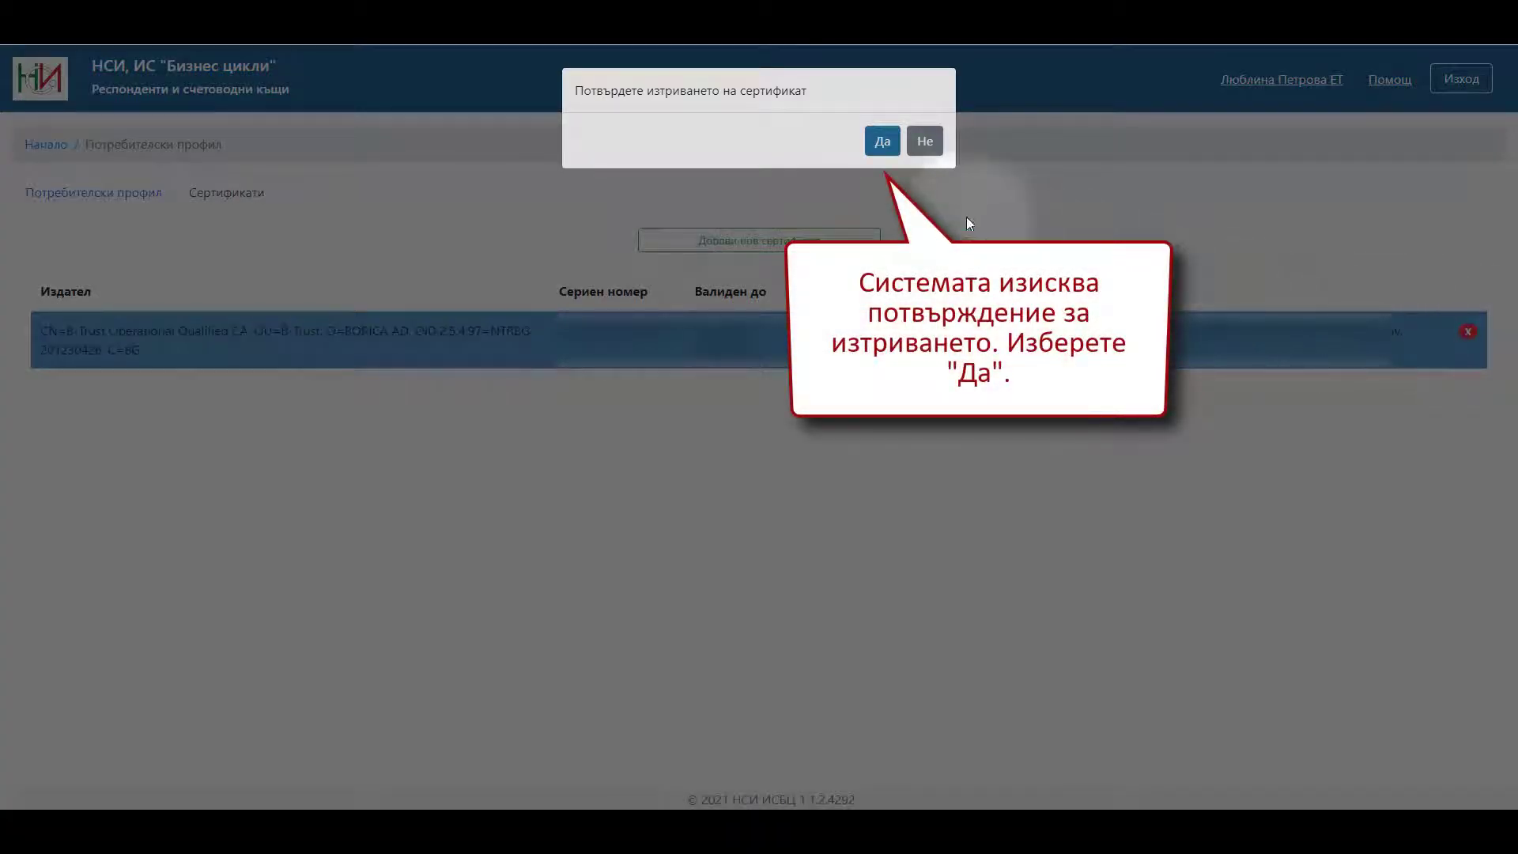
left_click(887, 152)
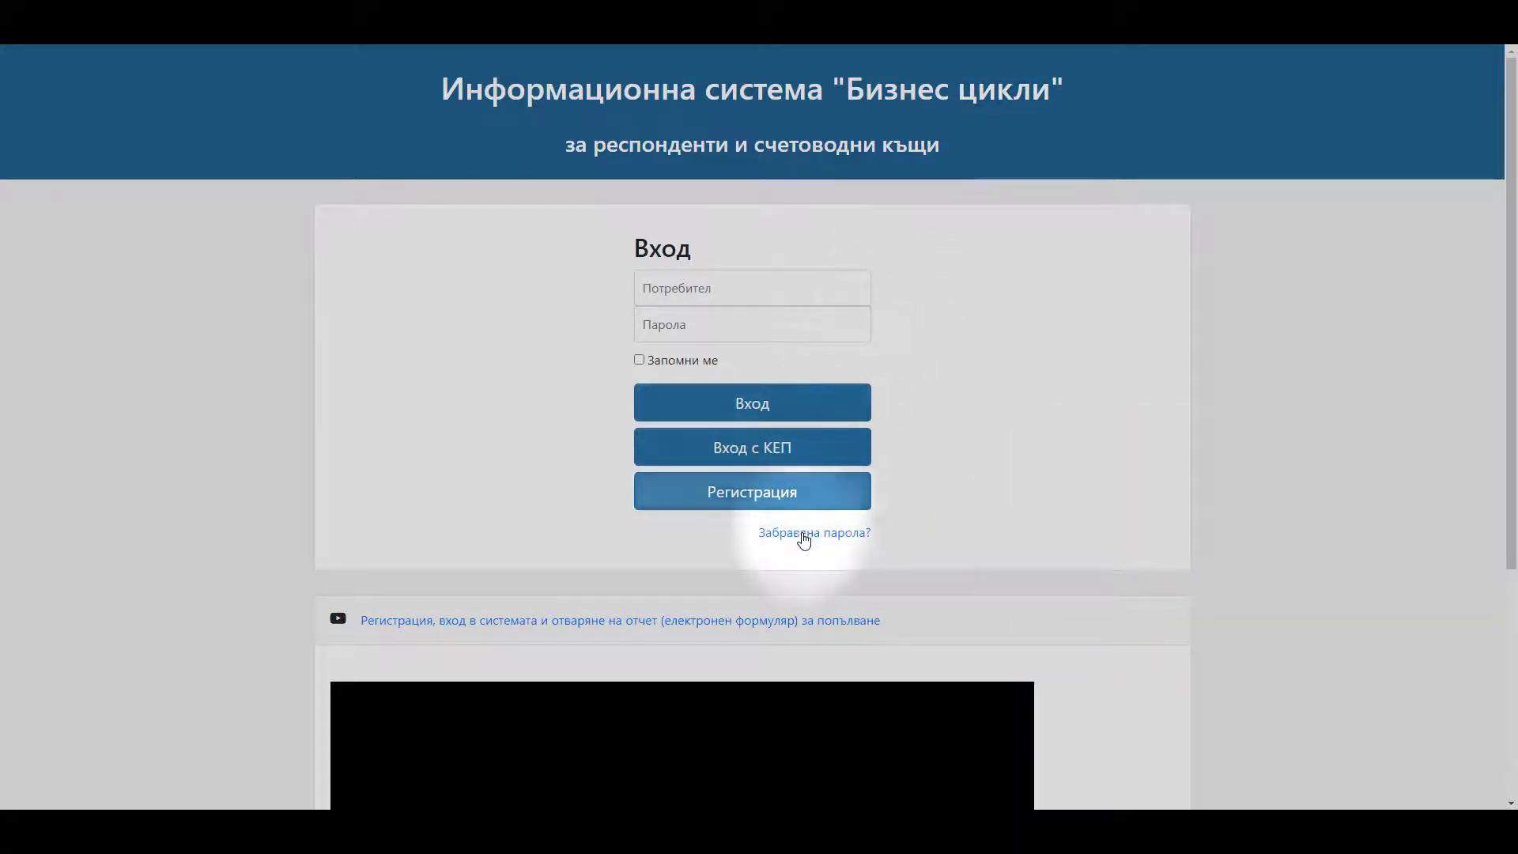
- Use Забравена парола? to send a password-reset e-mail to the account's e-mail address
left_click(804, 536)
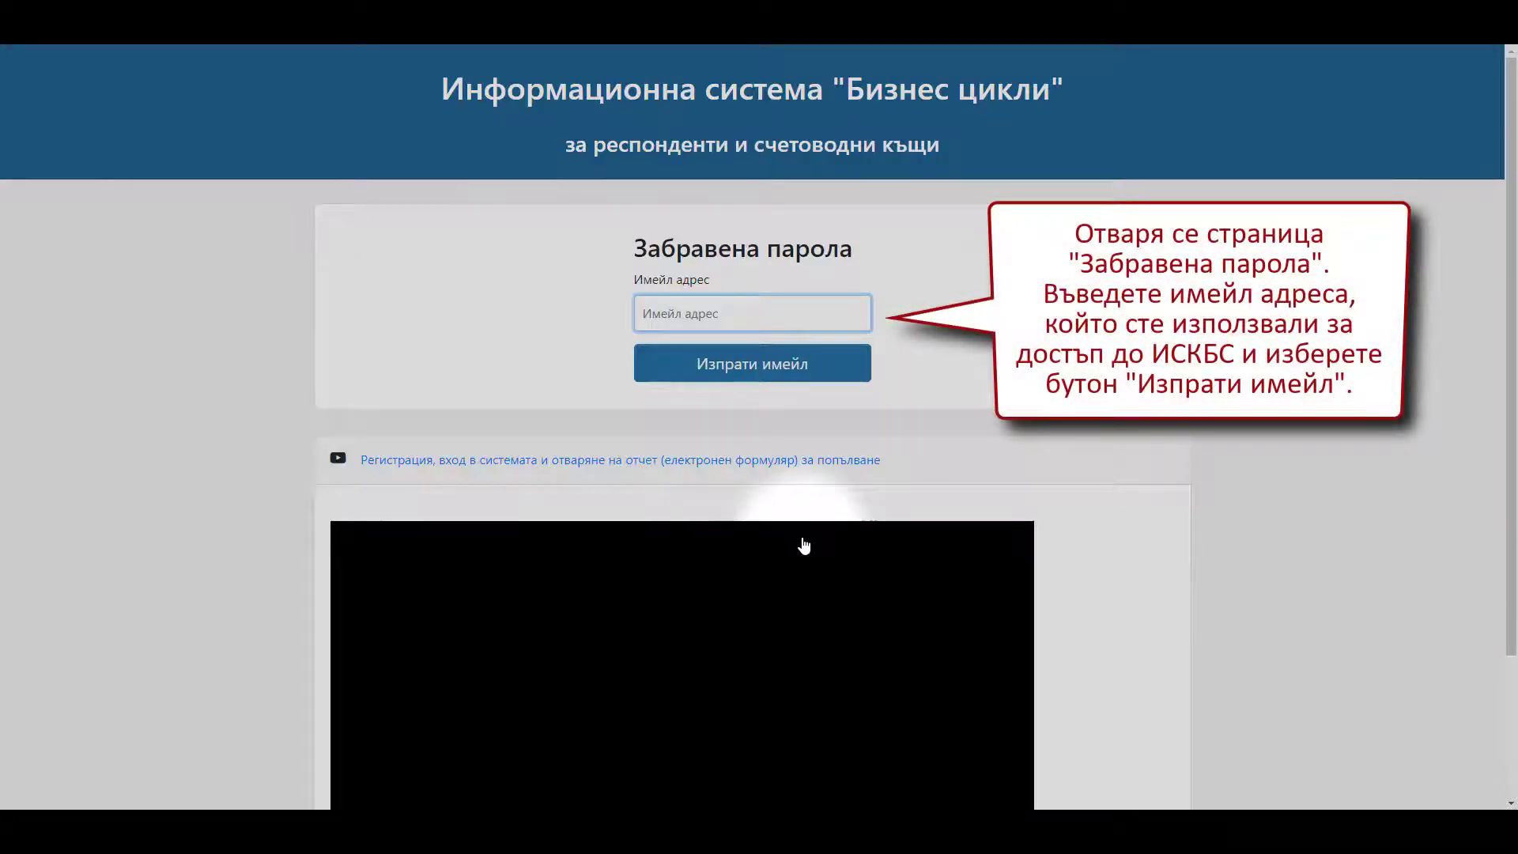
left_click(643, 311)
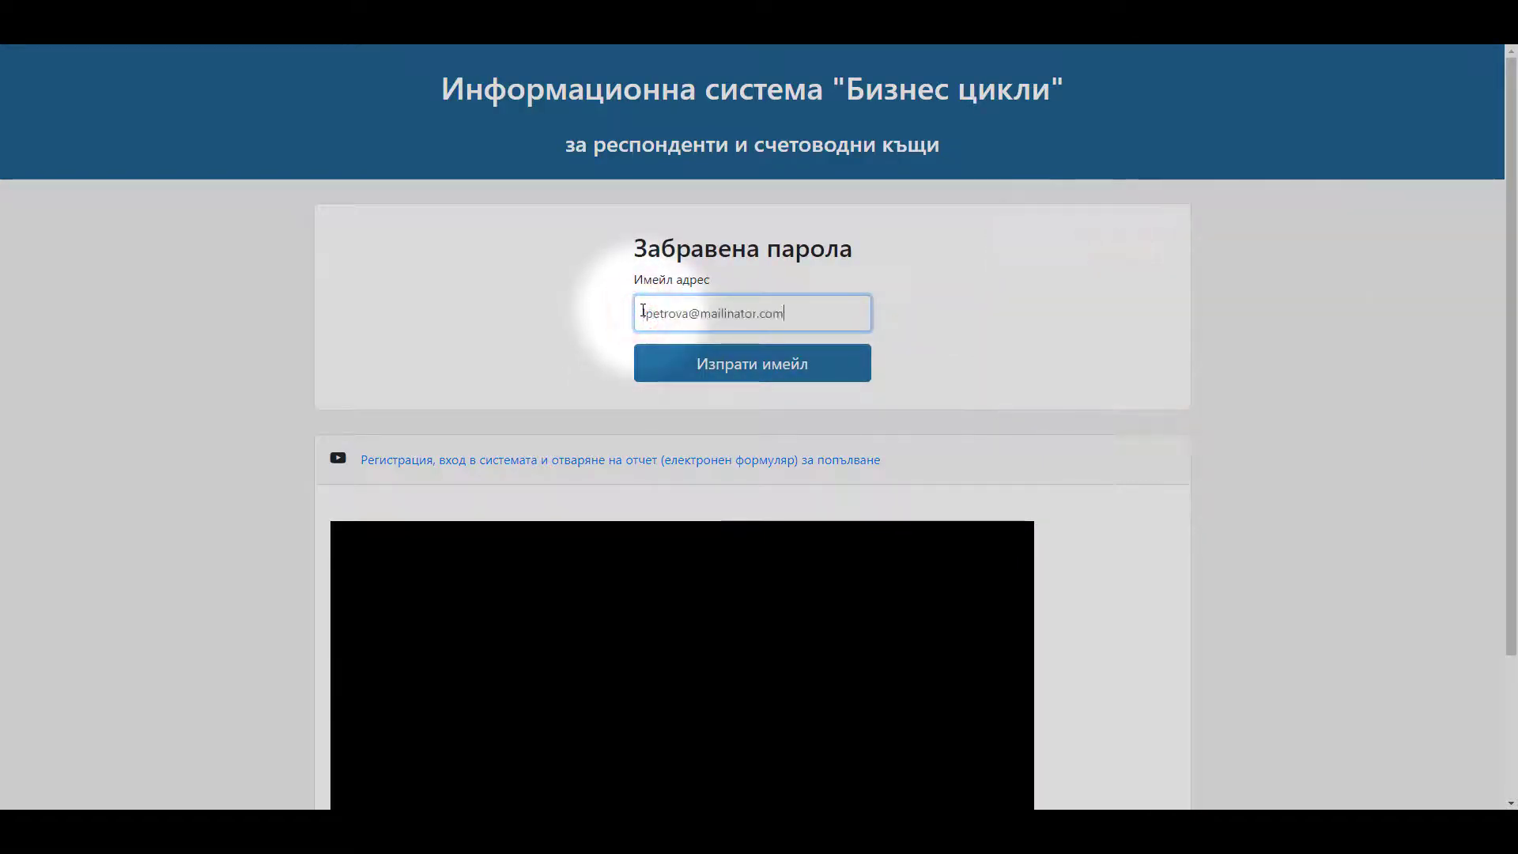
left_click(670, 370)
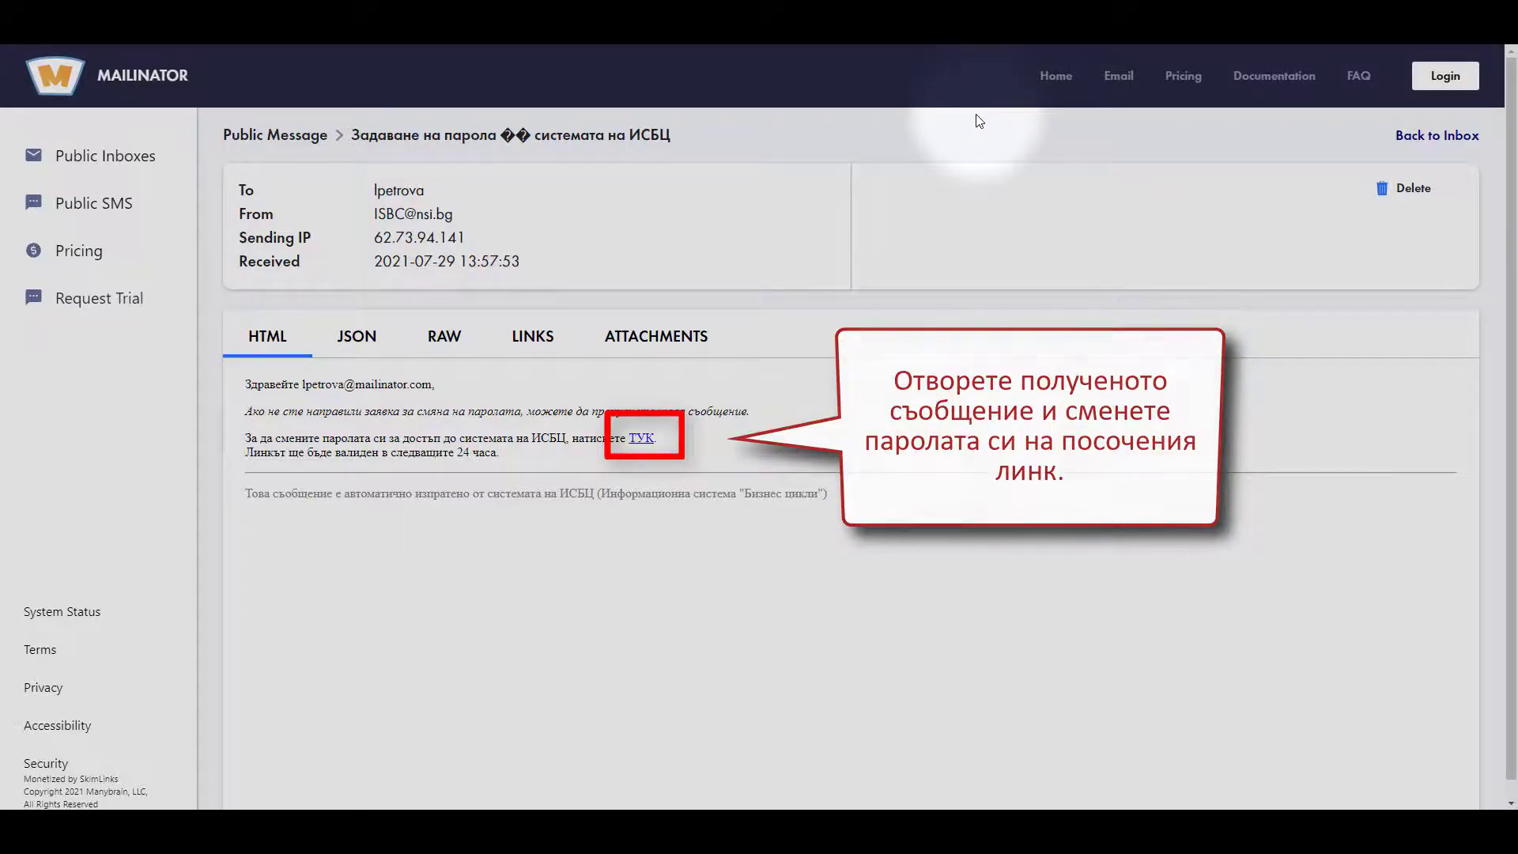
- Follow the ТУК link in the ISBC e-mail in Mailinator to open the password form
left_click(640, 440)
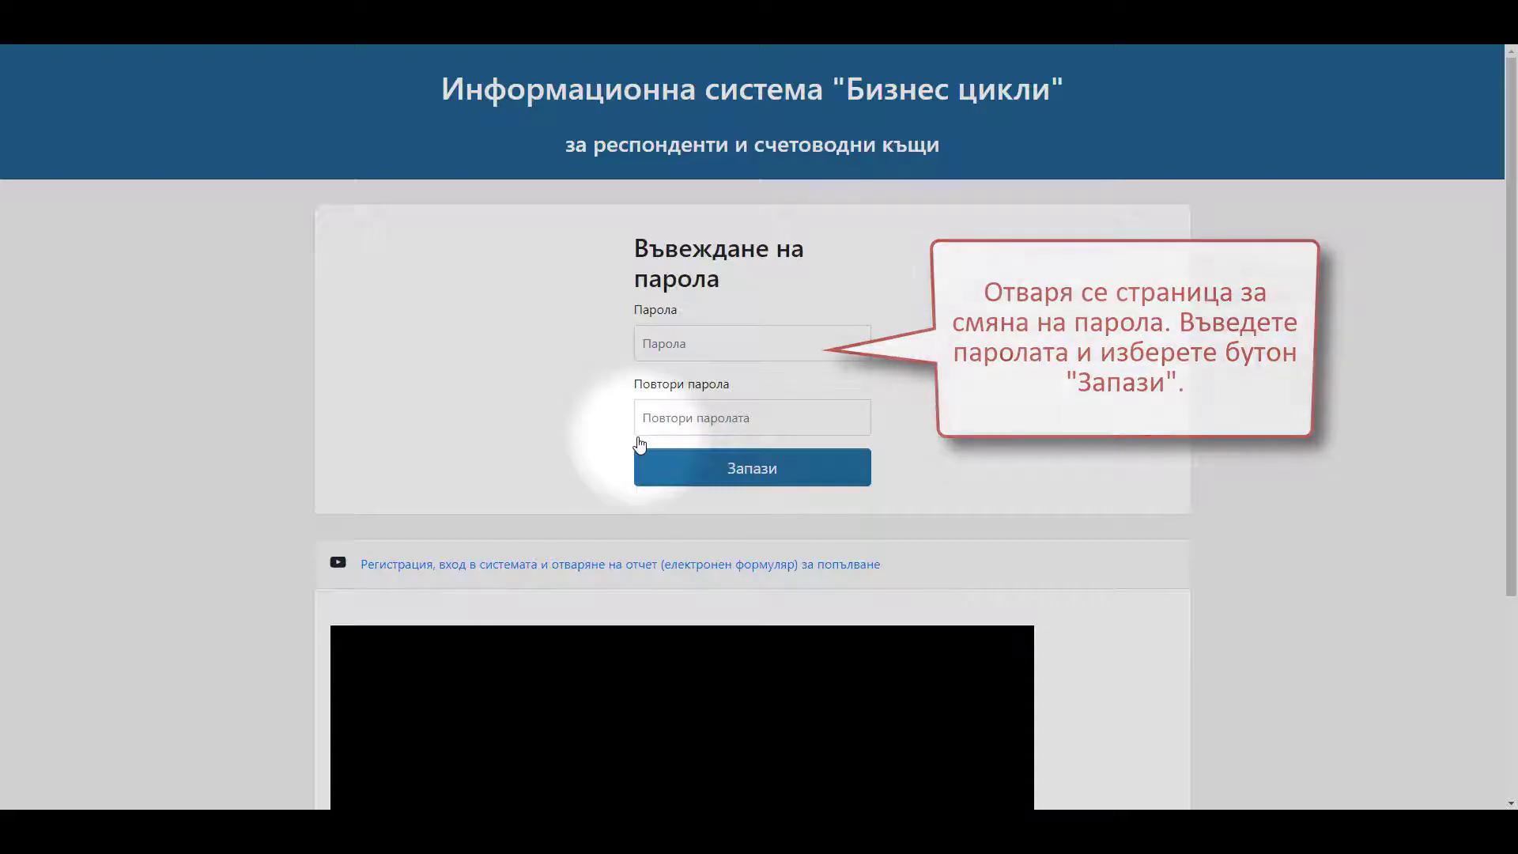
- Enter the new password in Парола and Повтори парола and save it
left_click(647, 344)
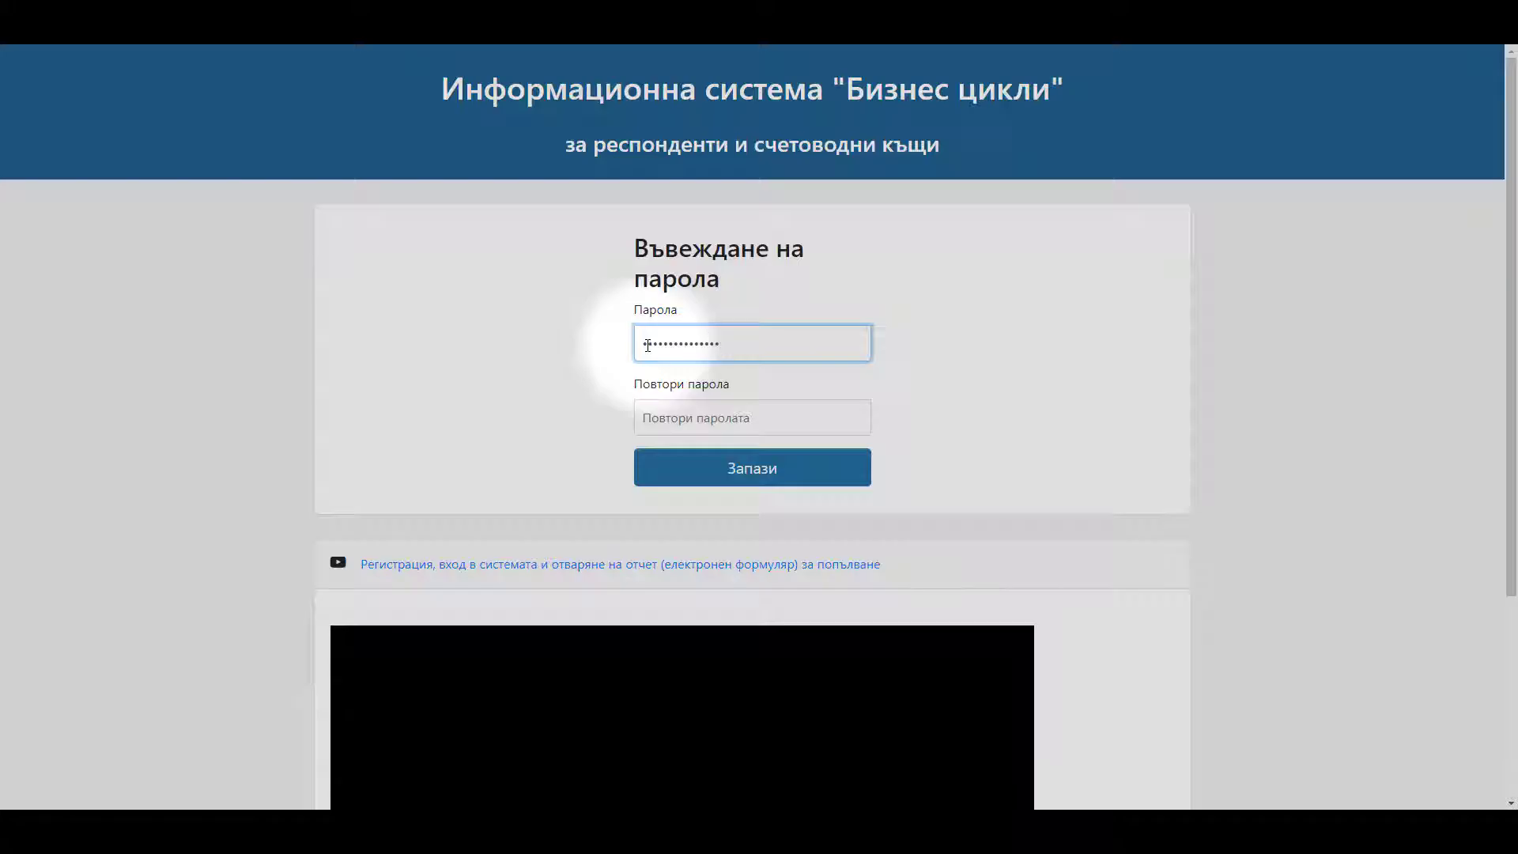
left_click(647, 418)
type("a")
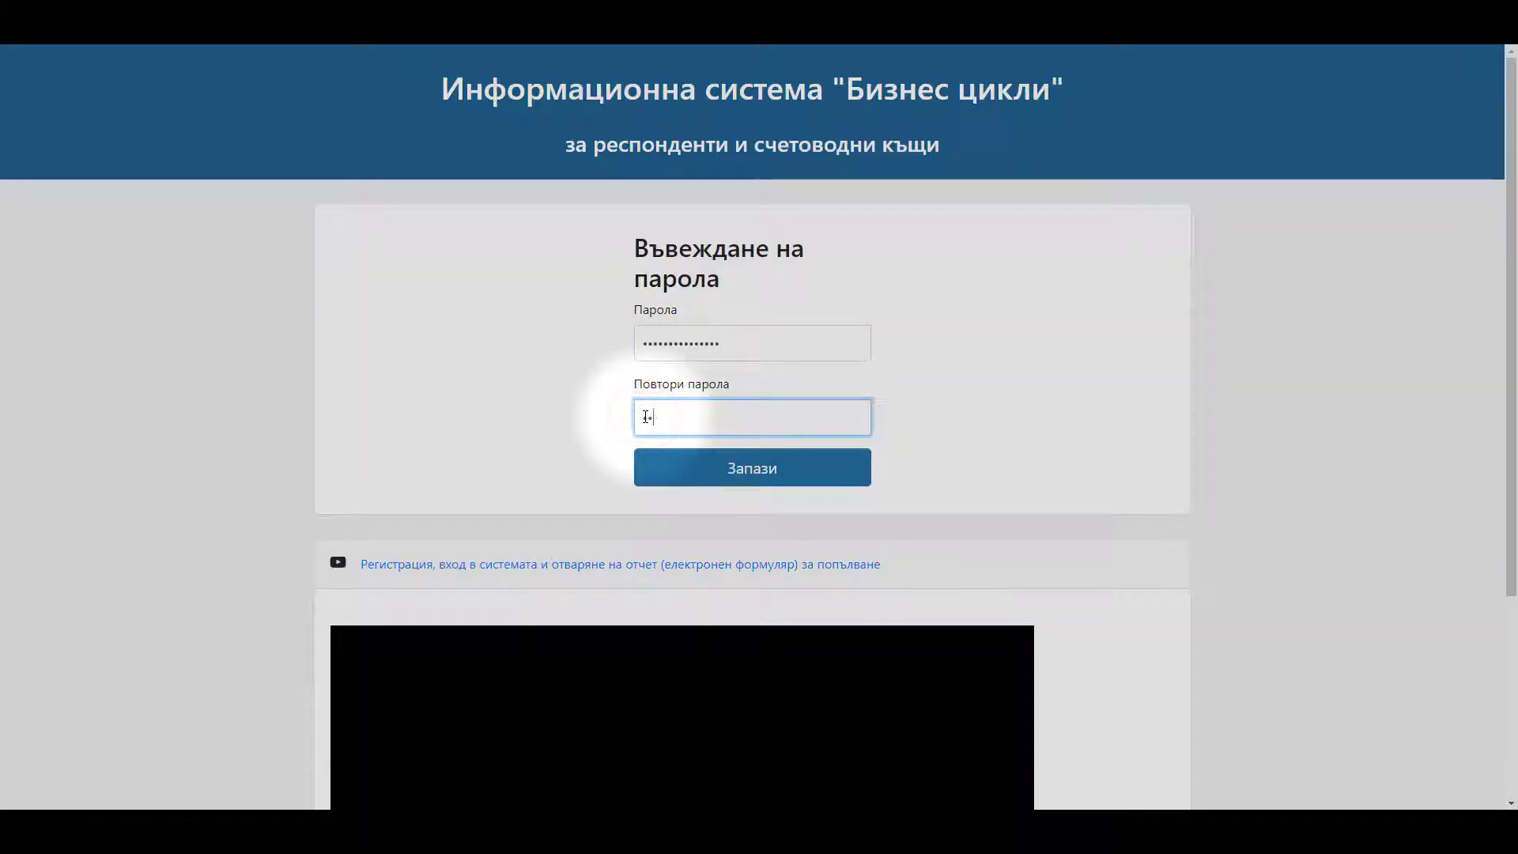
type("aaaa")
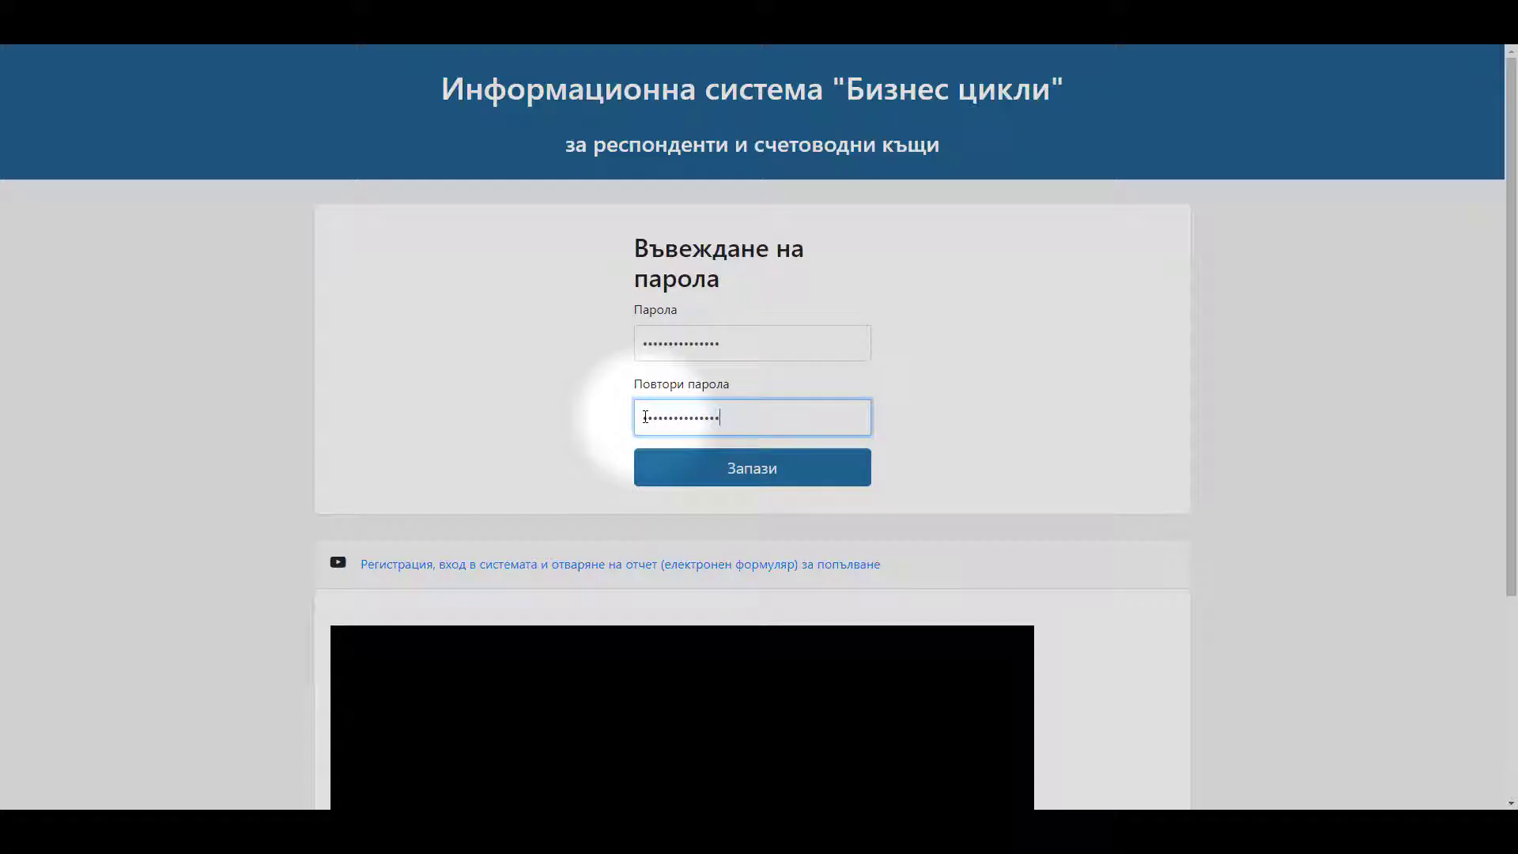
left_click(677, 472)
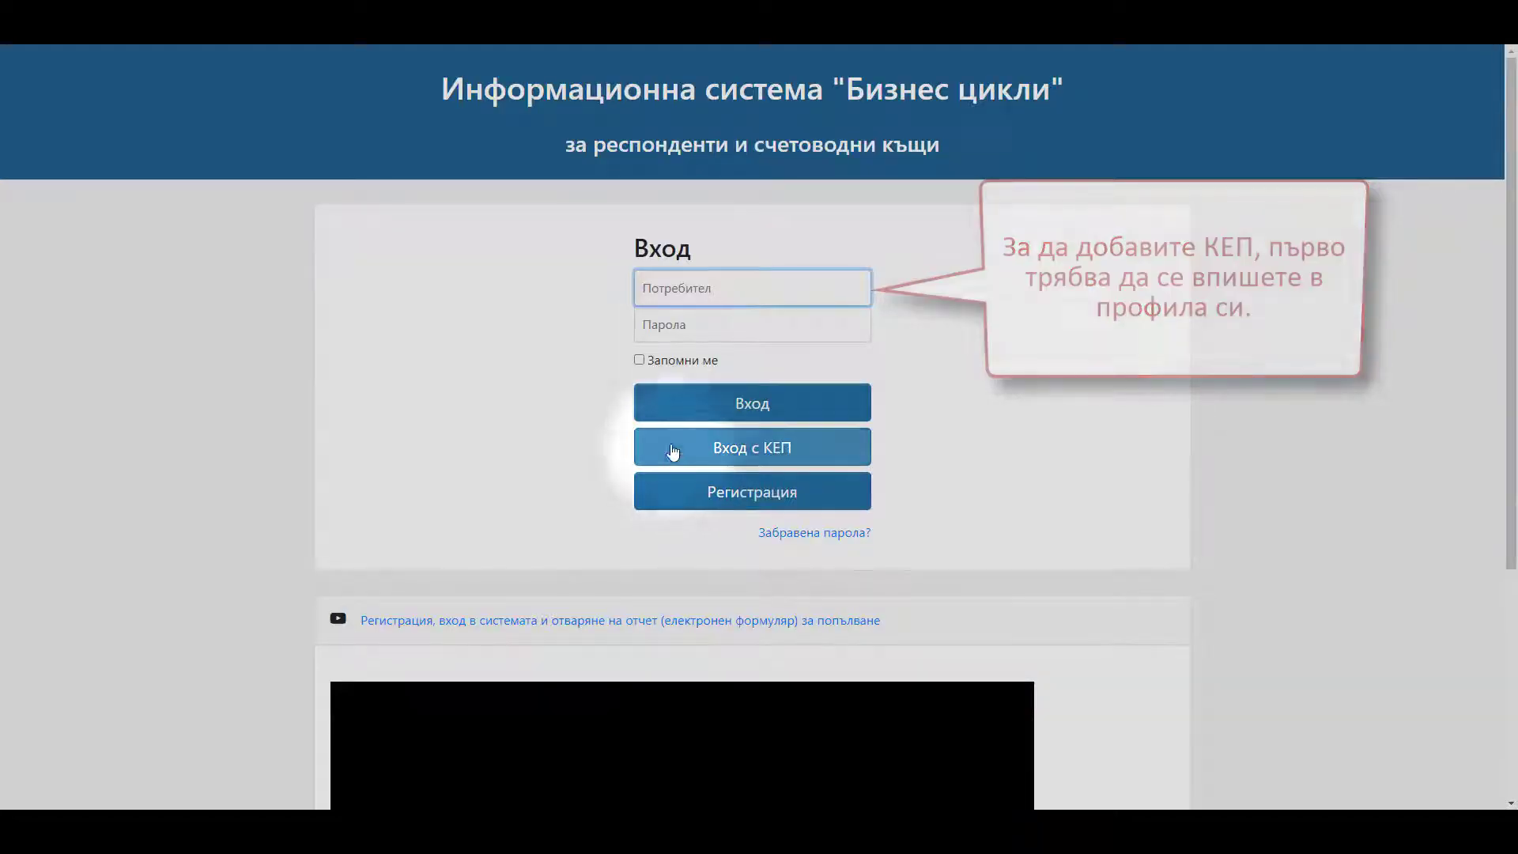
- Log in through the Вход form with the account's username and the new password
left_click(642, 291)
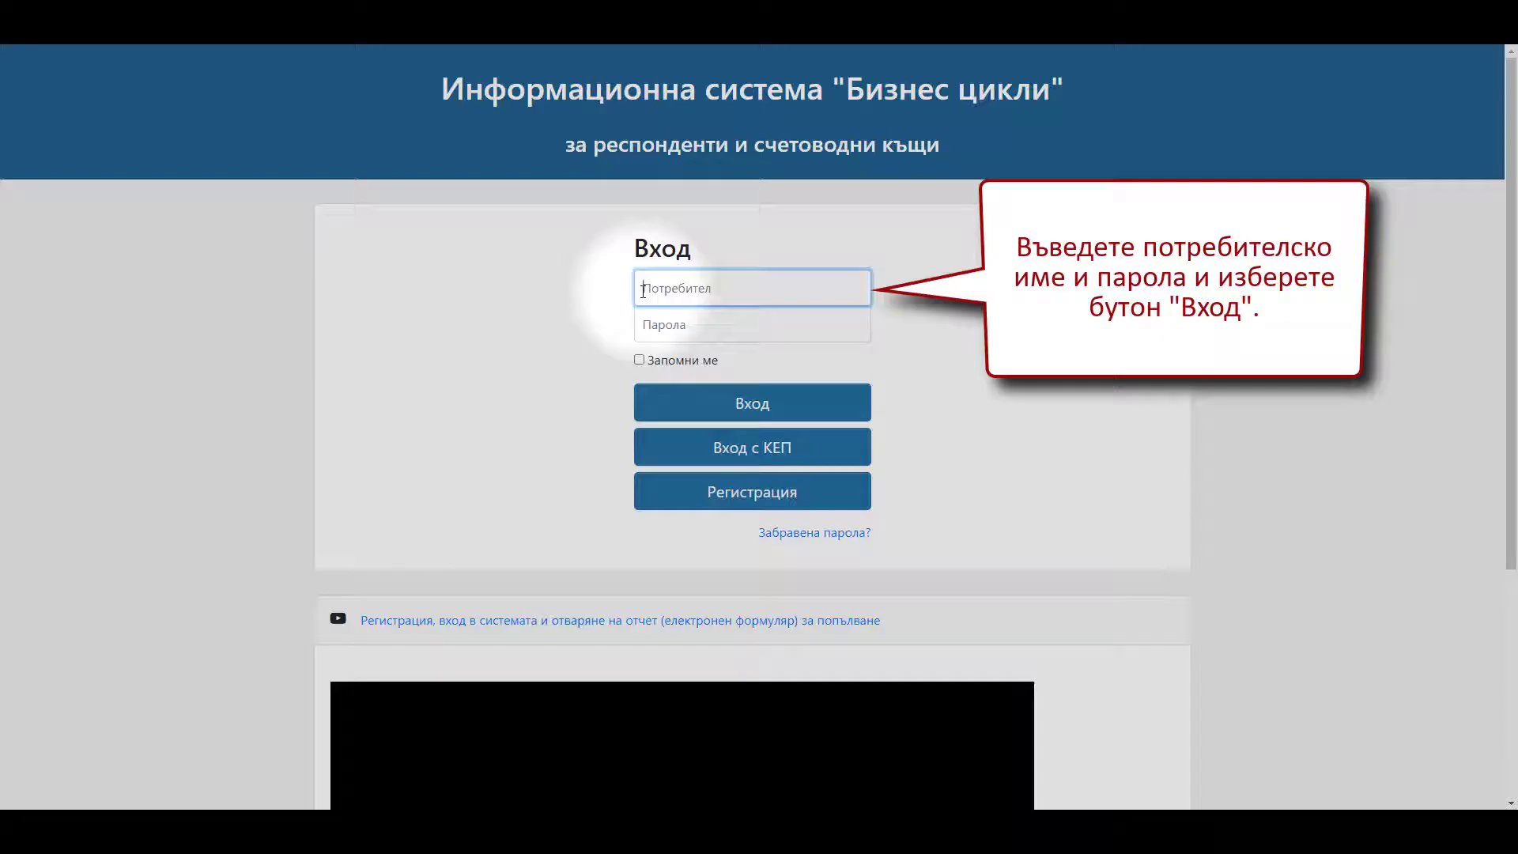
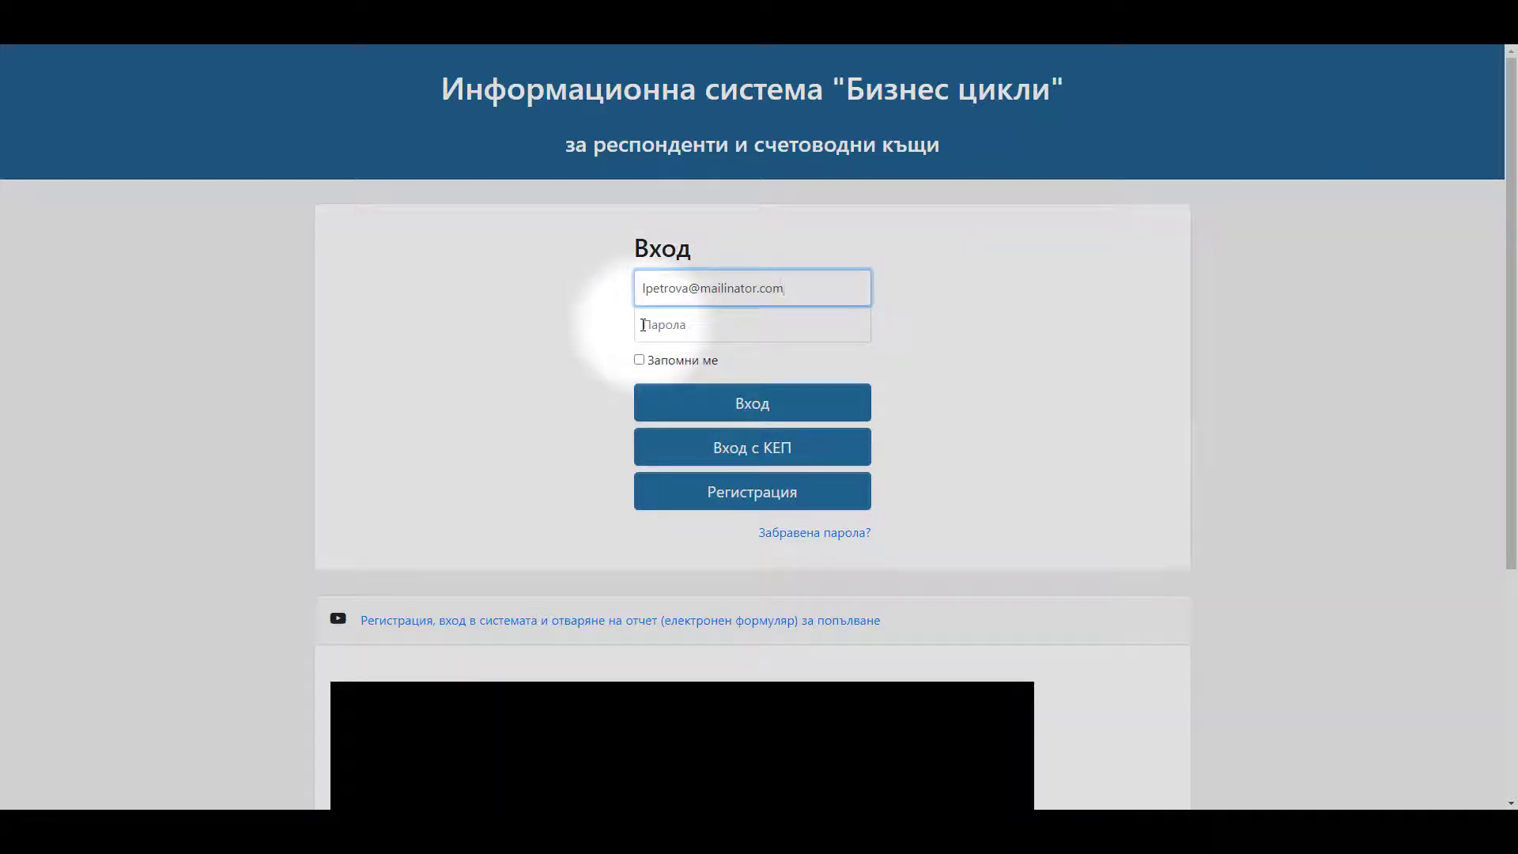
left_click(643, 325)
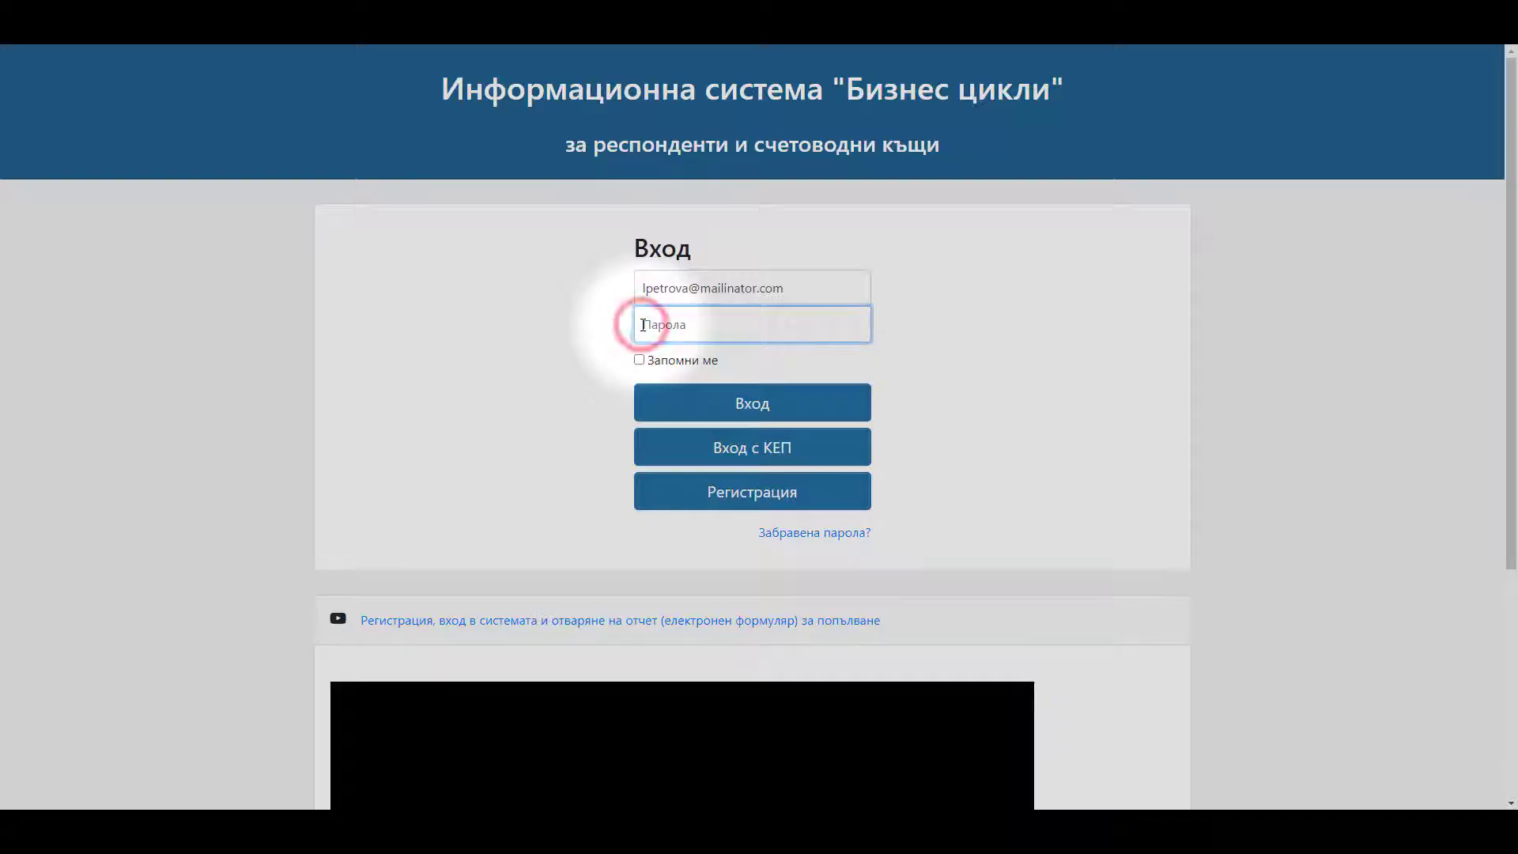
type("••••••••")
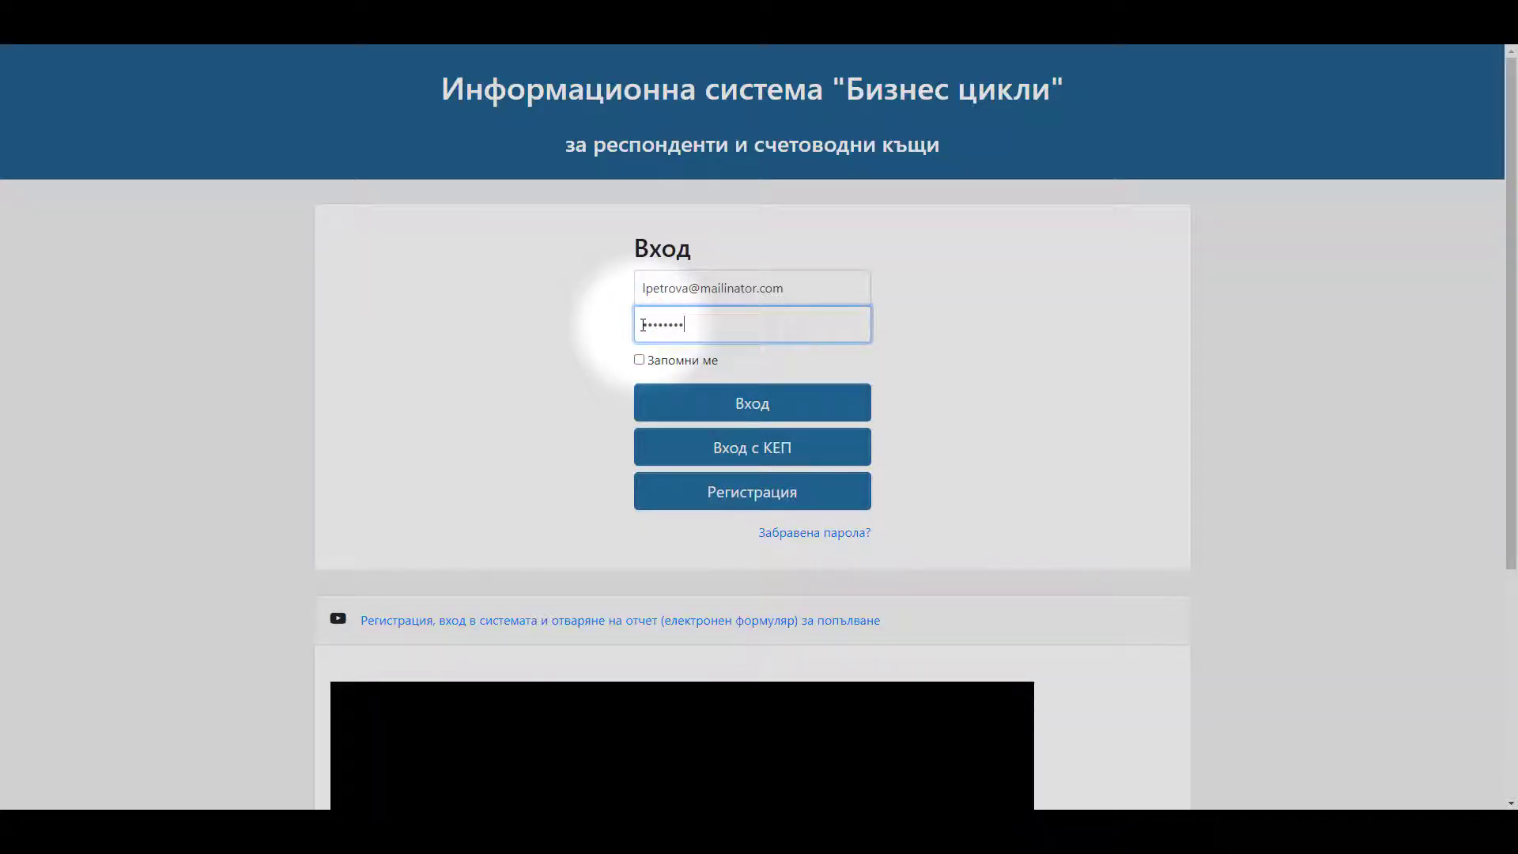
type("•••")
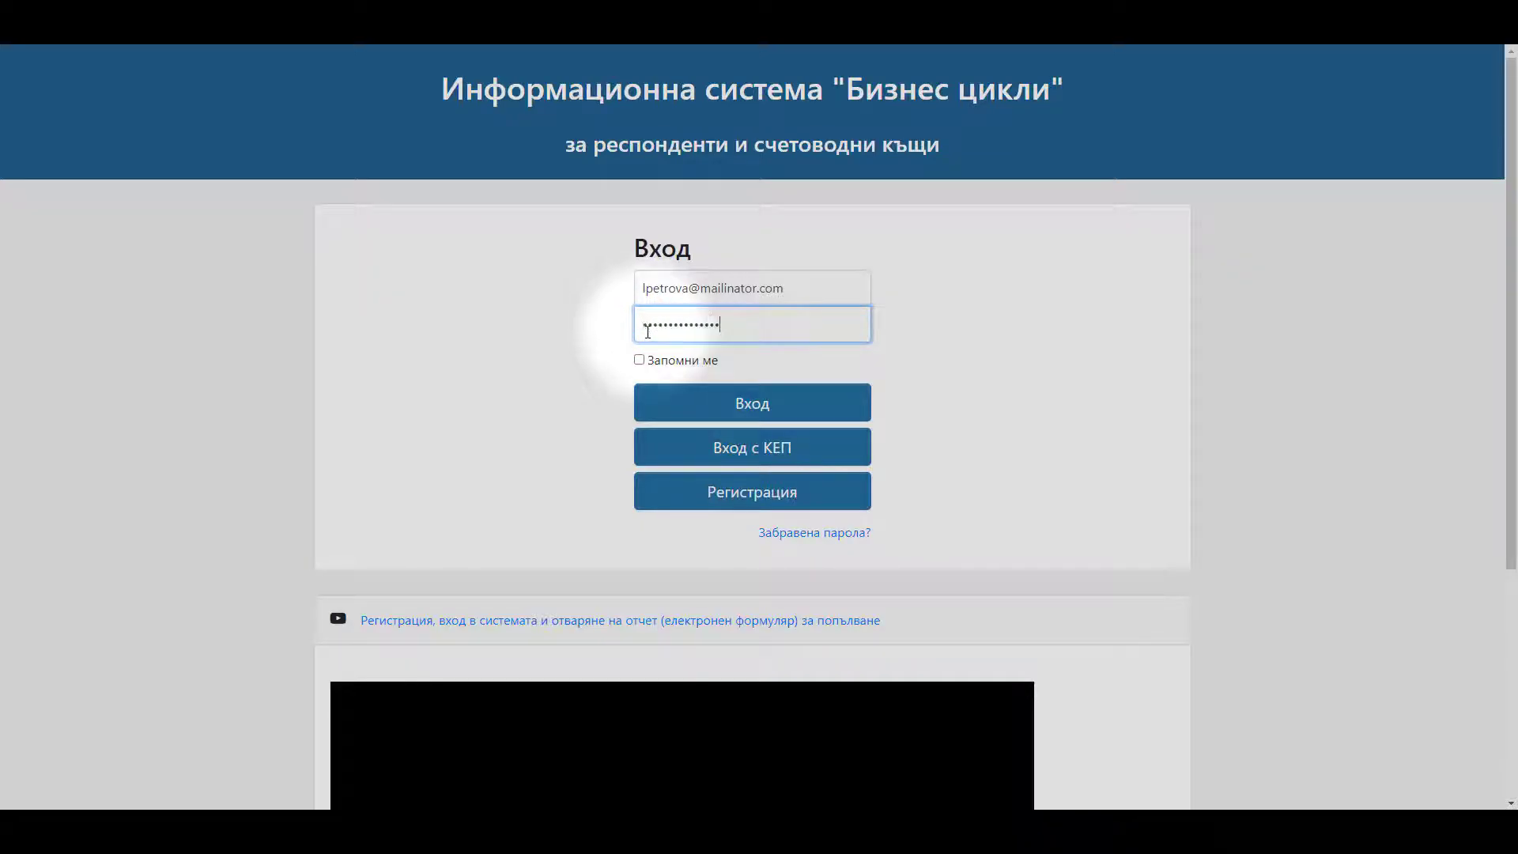
left_click(712, 401)
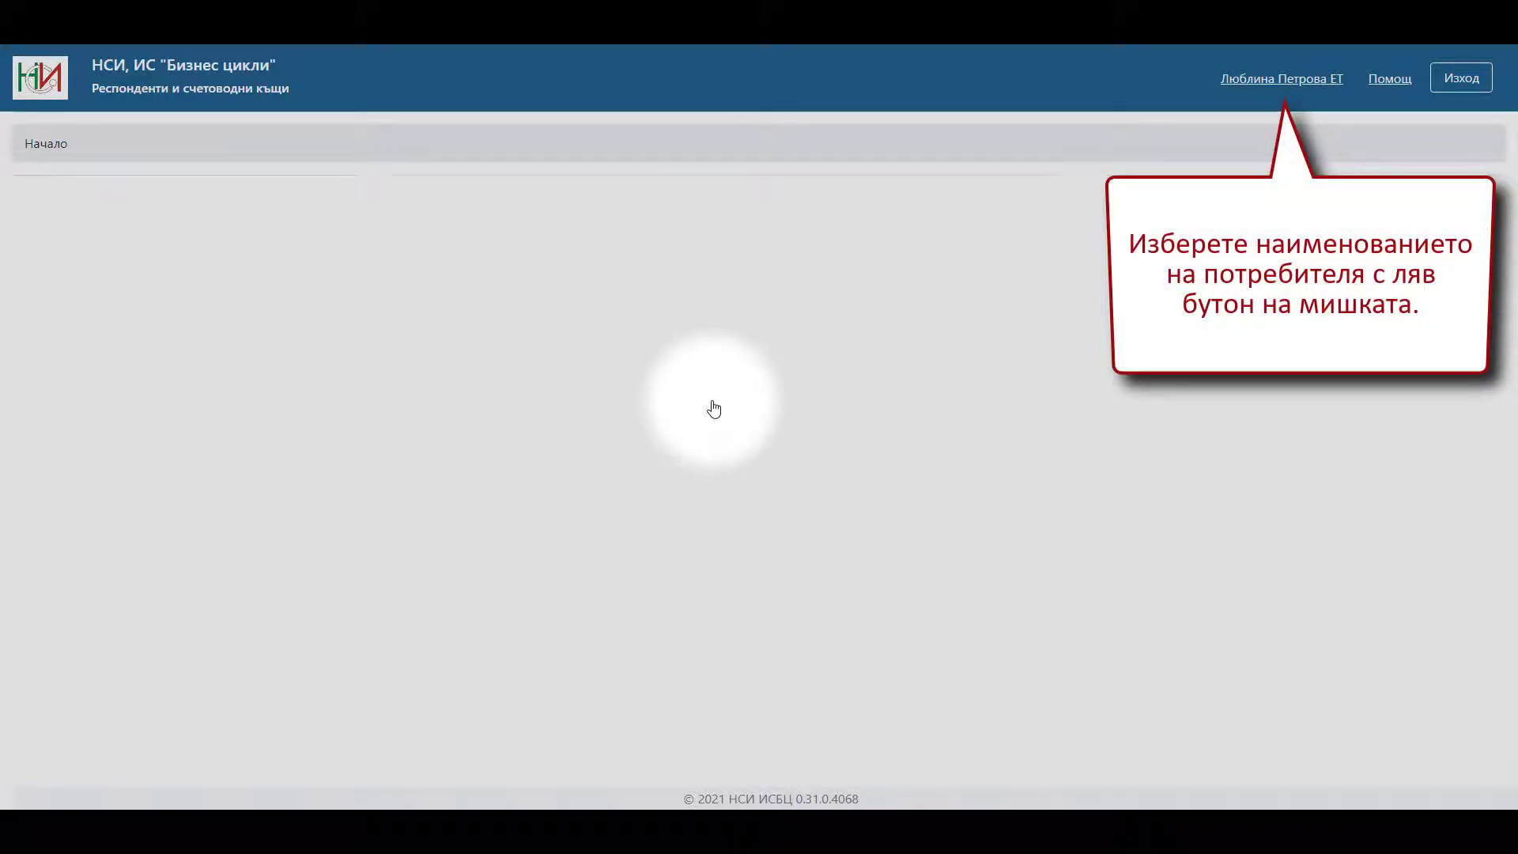
- Open the user profile from the top-right user name and view its empty Сертификати tab
left_click(1254, 85)
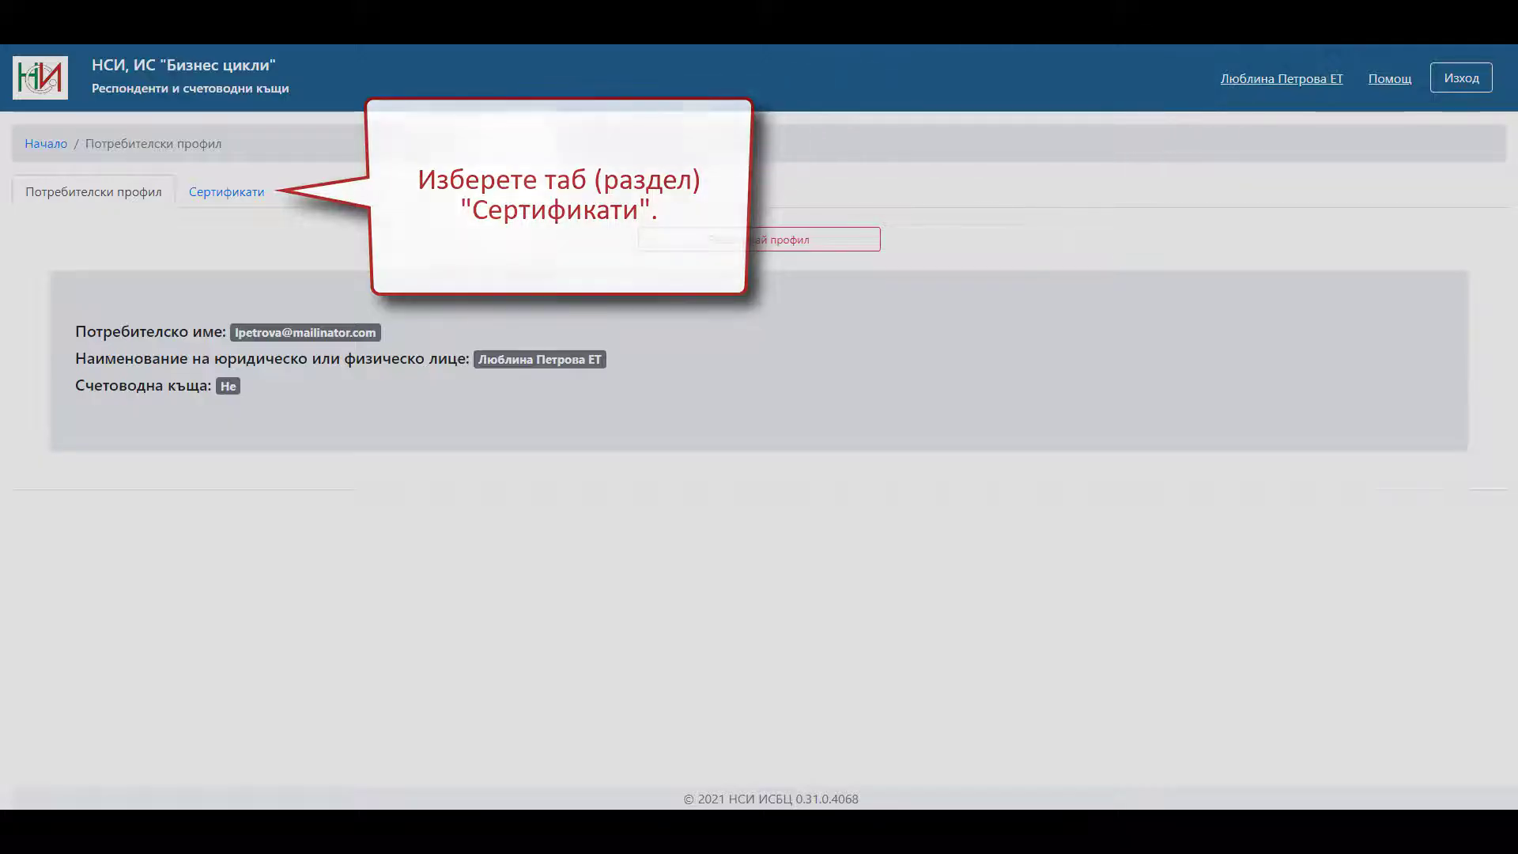
left_click(225, 202)
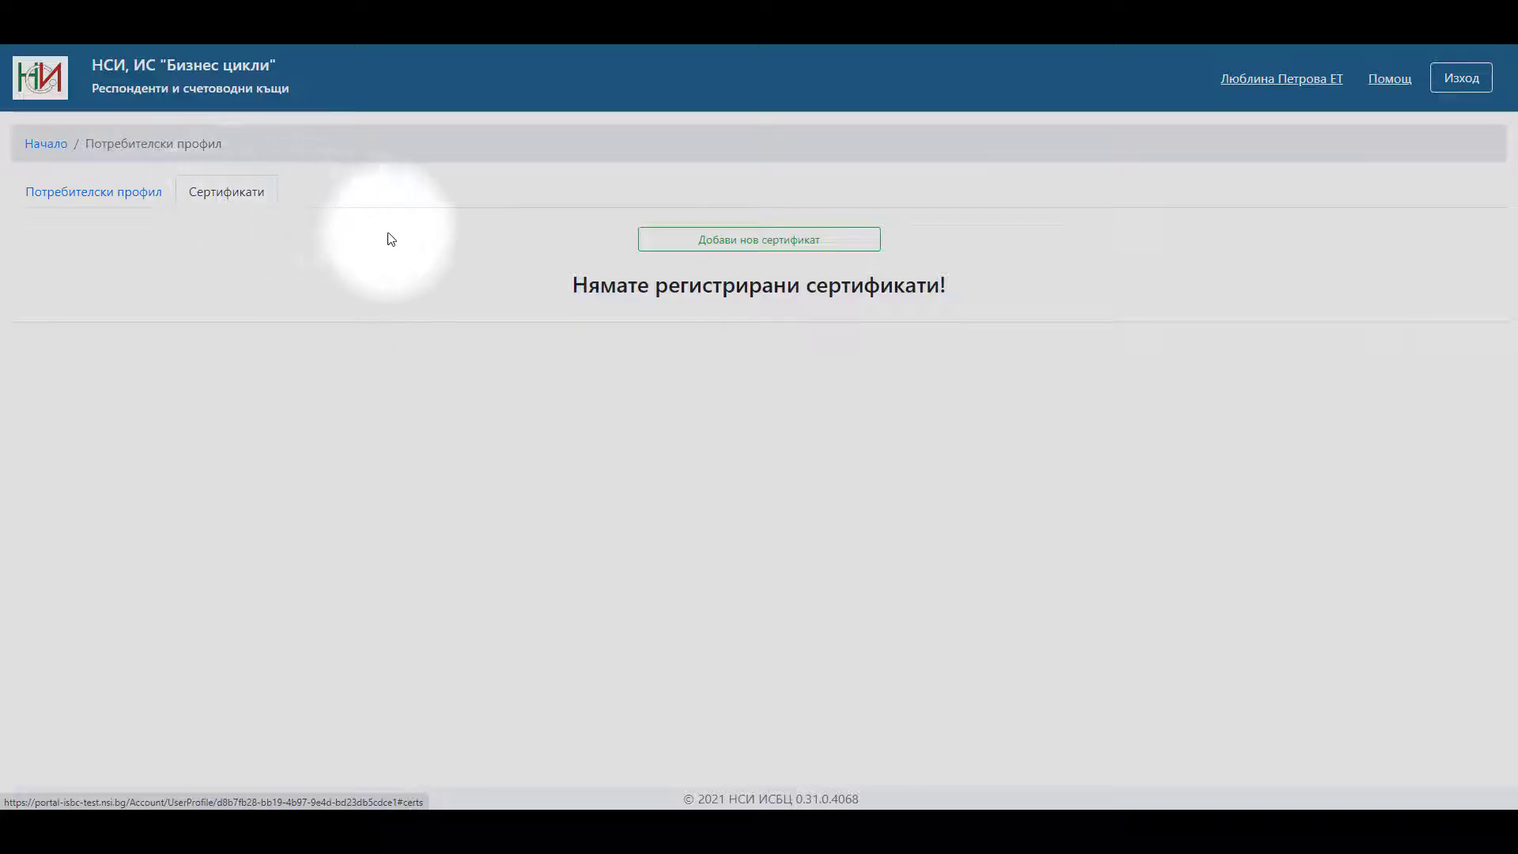
- Register a new certificate to the profile, signing the data in BISS with the certificate's PIN
left_click(669, 241)
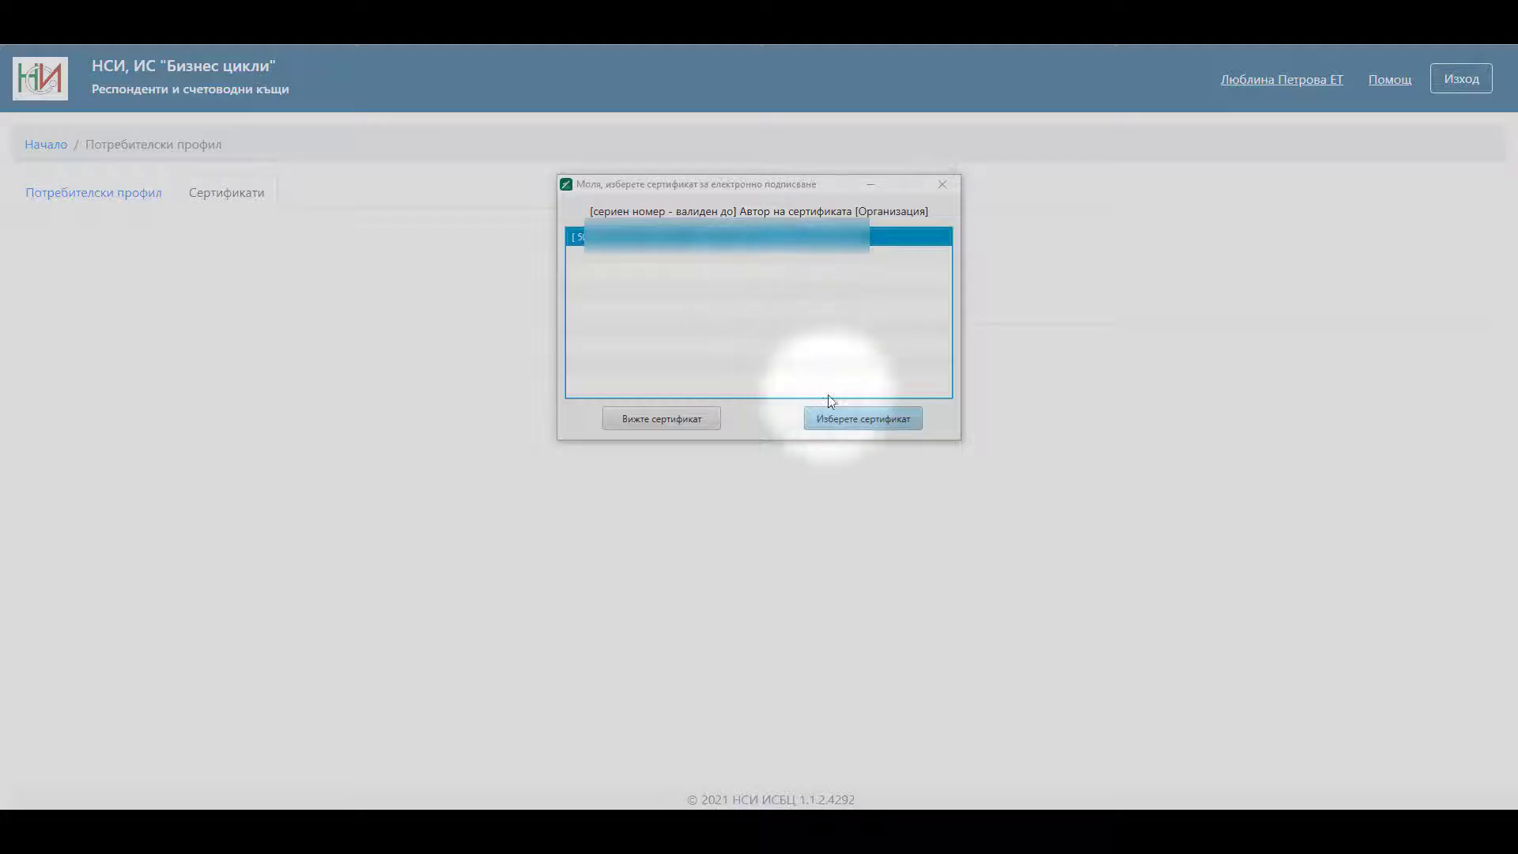
left_click(861, 424)
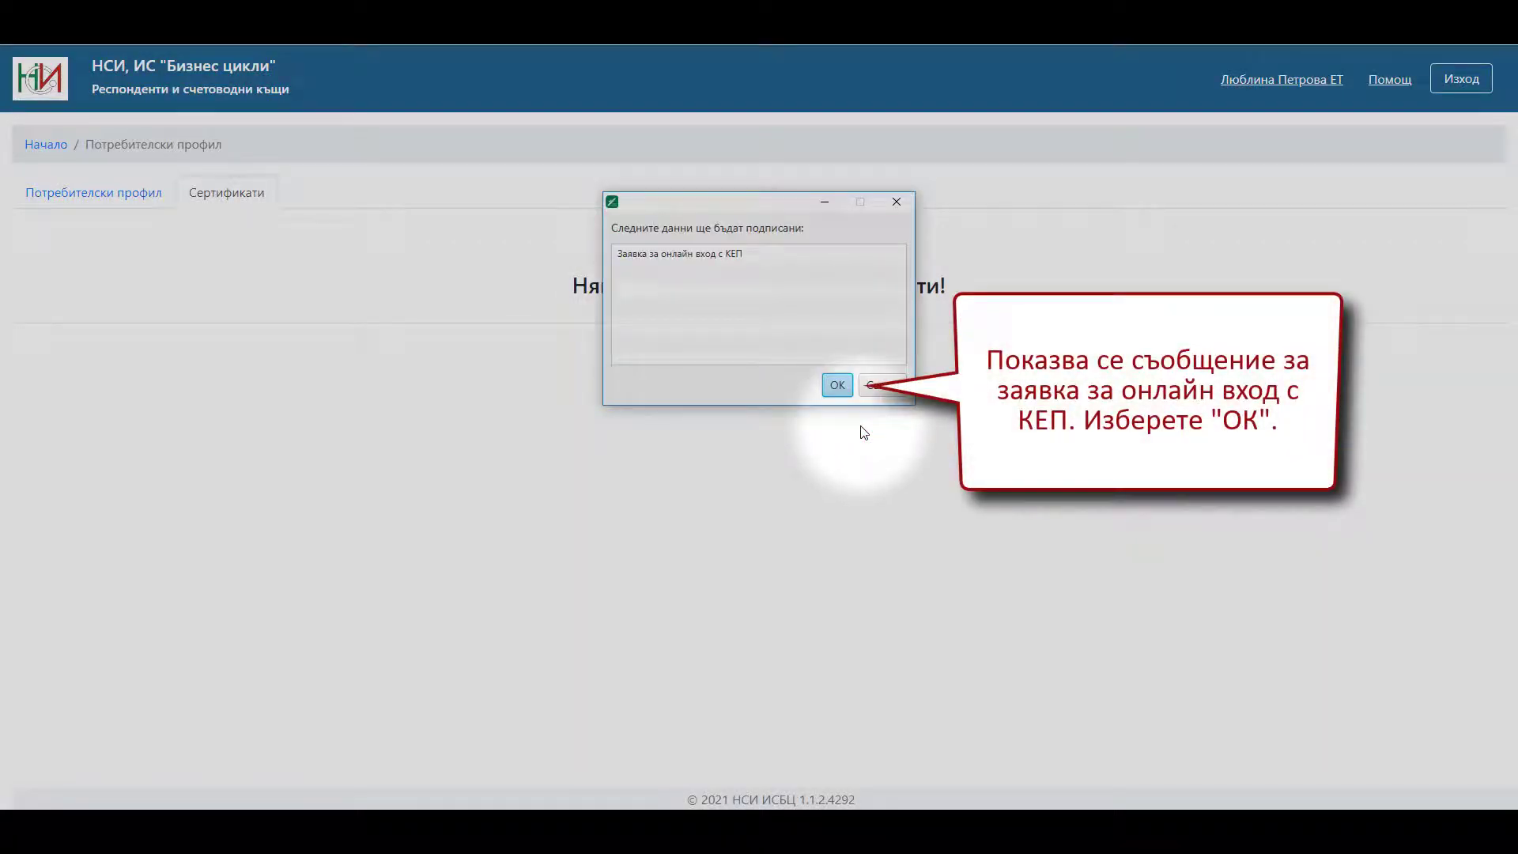
left_click(839, 391)
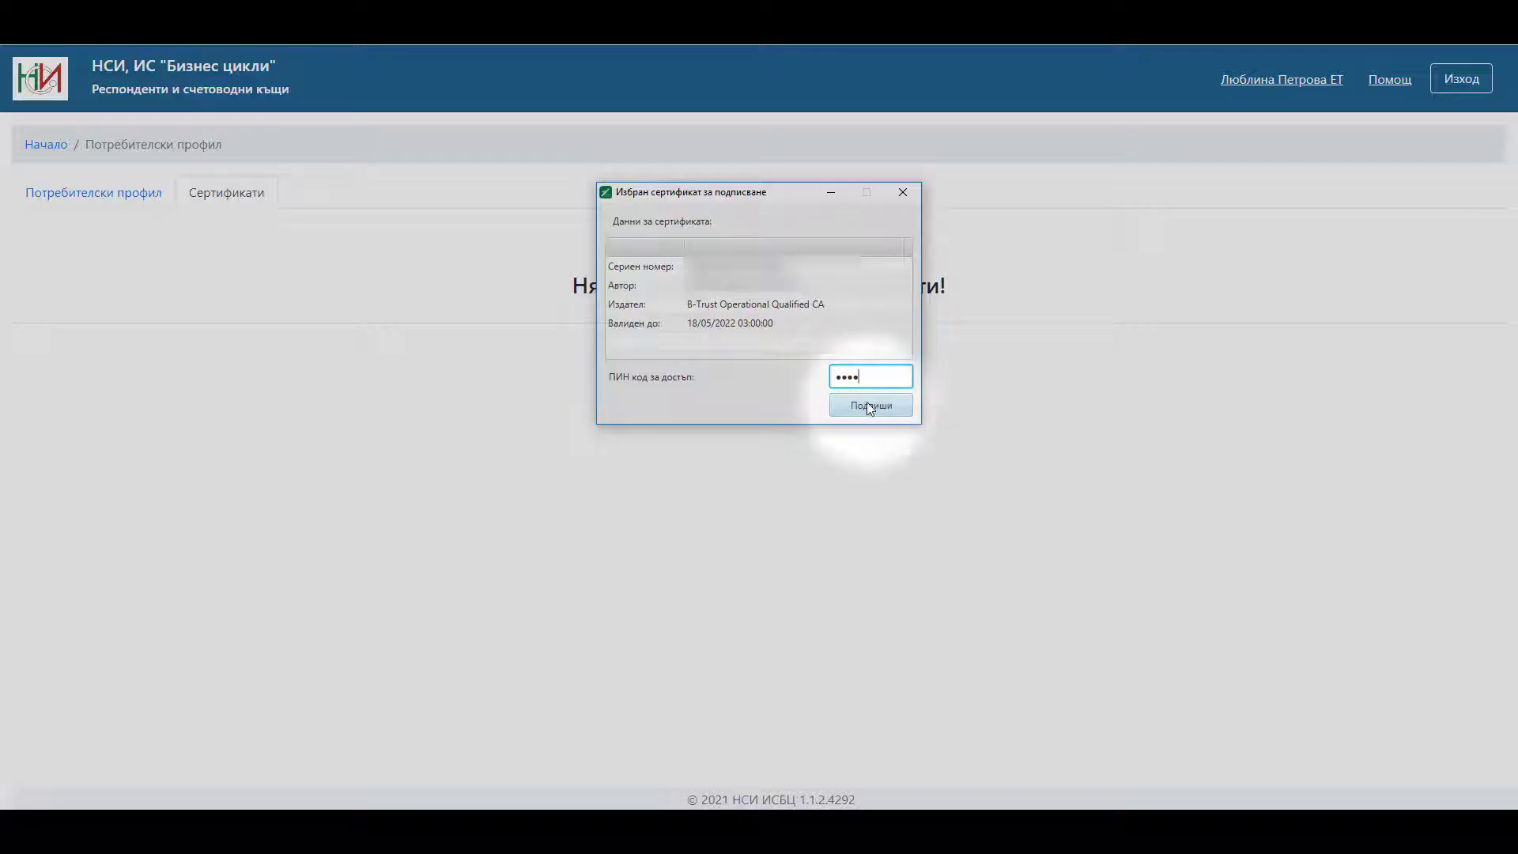
left_click(873, 405)
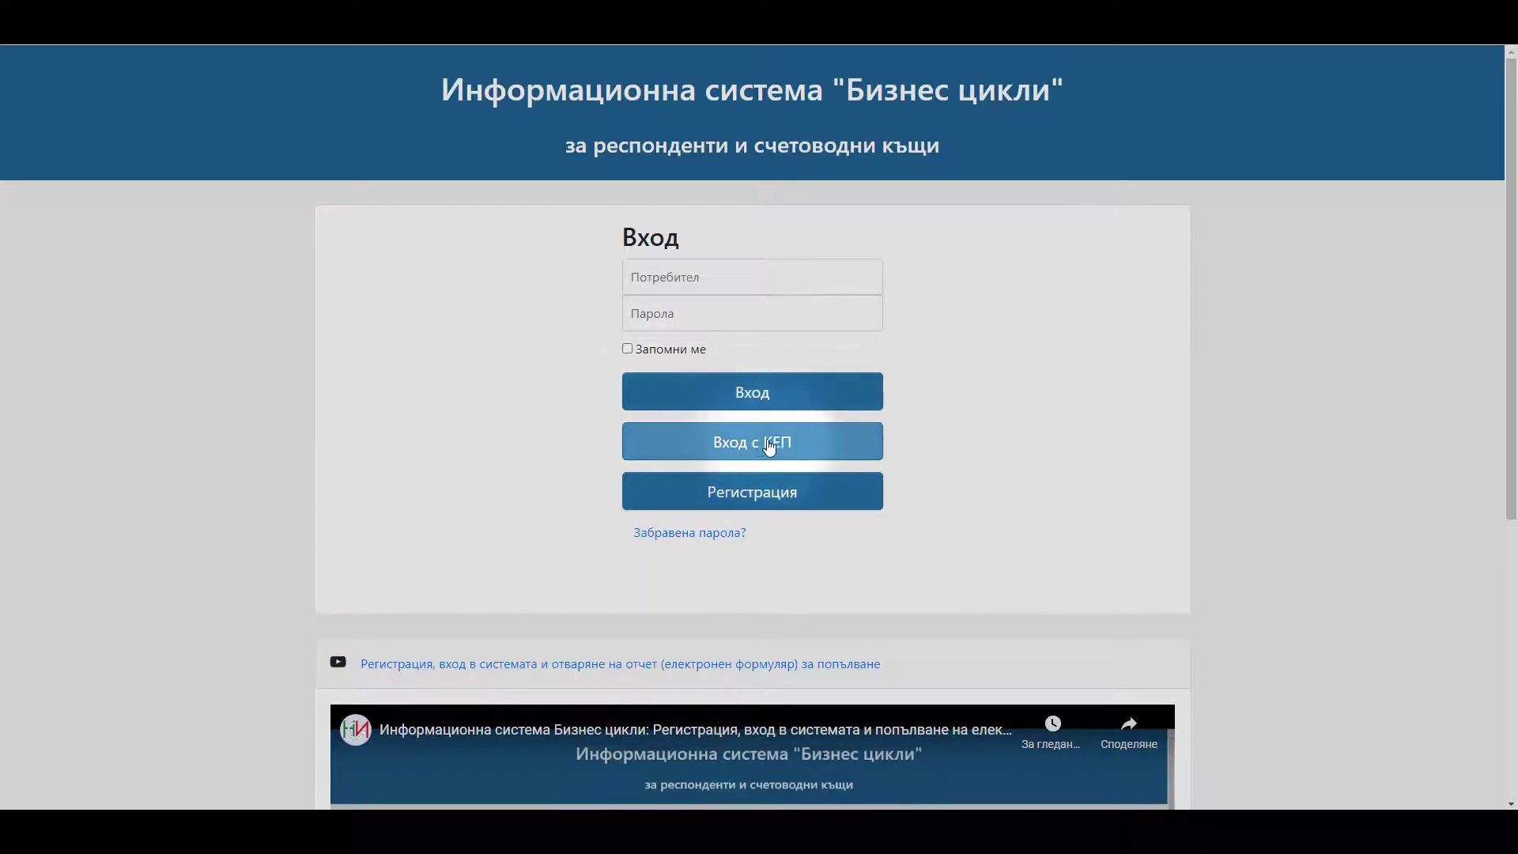
- Sign in with КЕП using the listed certificate, signing the login request with its PIN
left_click(801, 444)
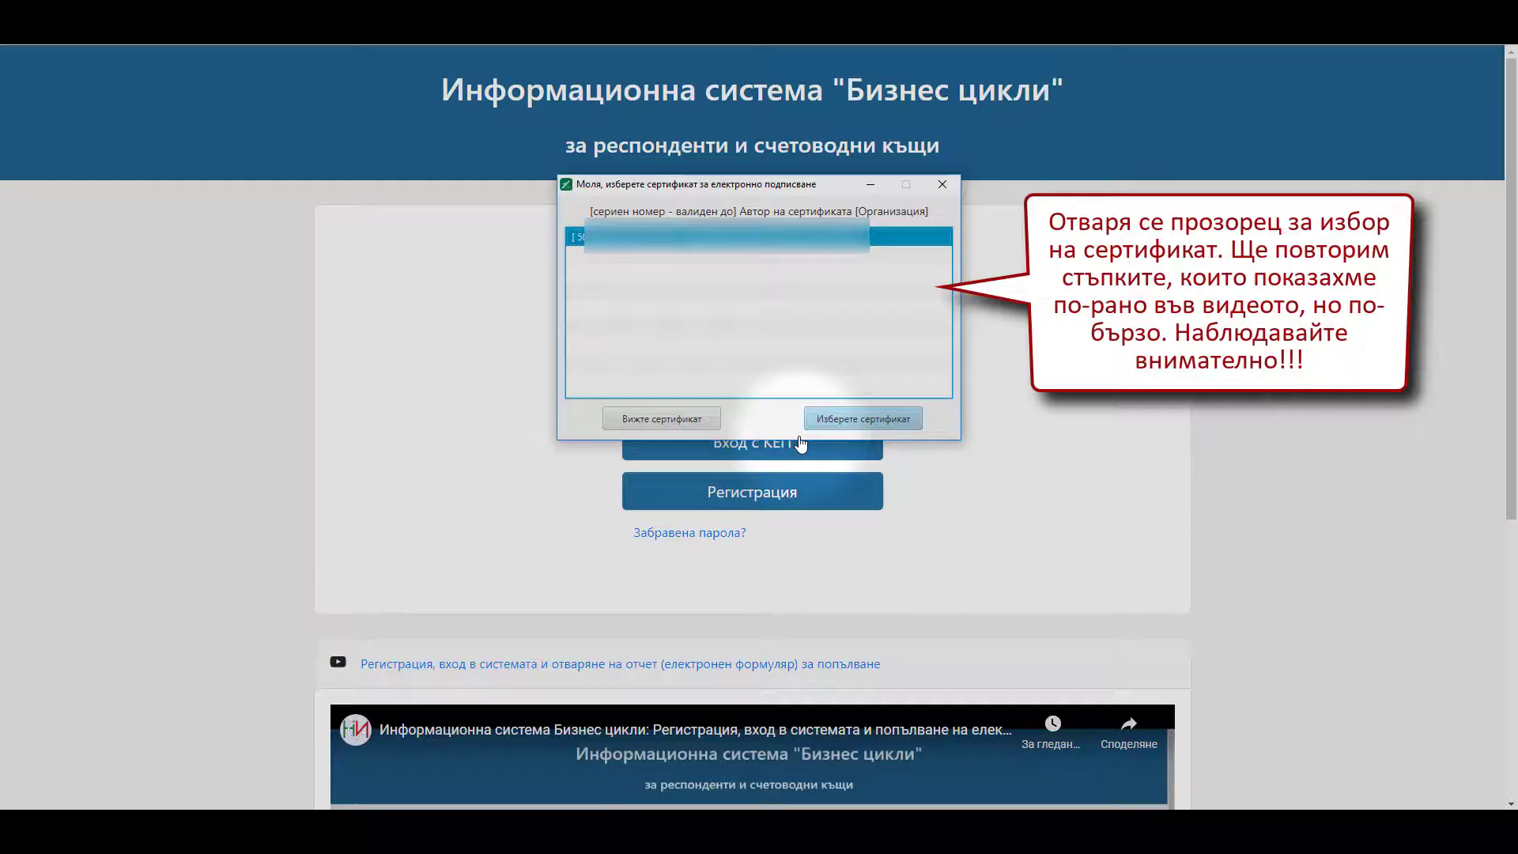
left_click(848, 418)
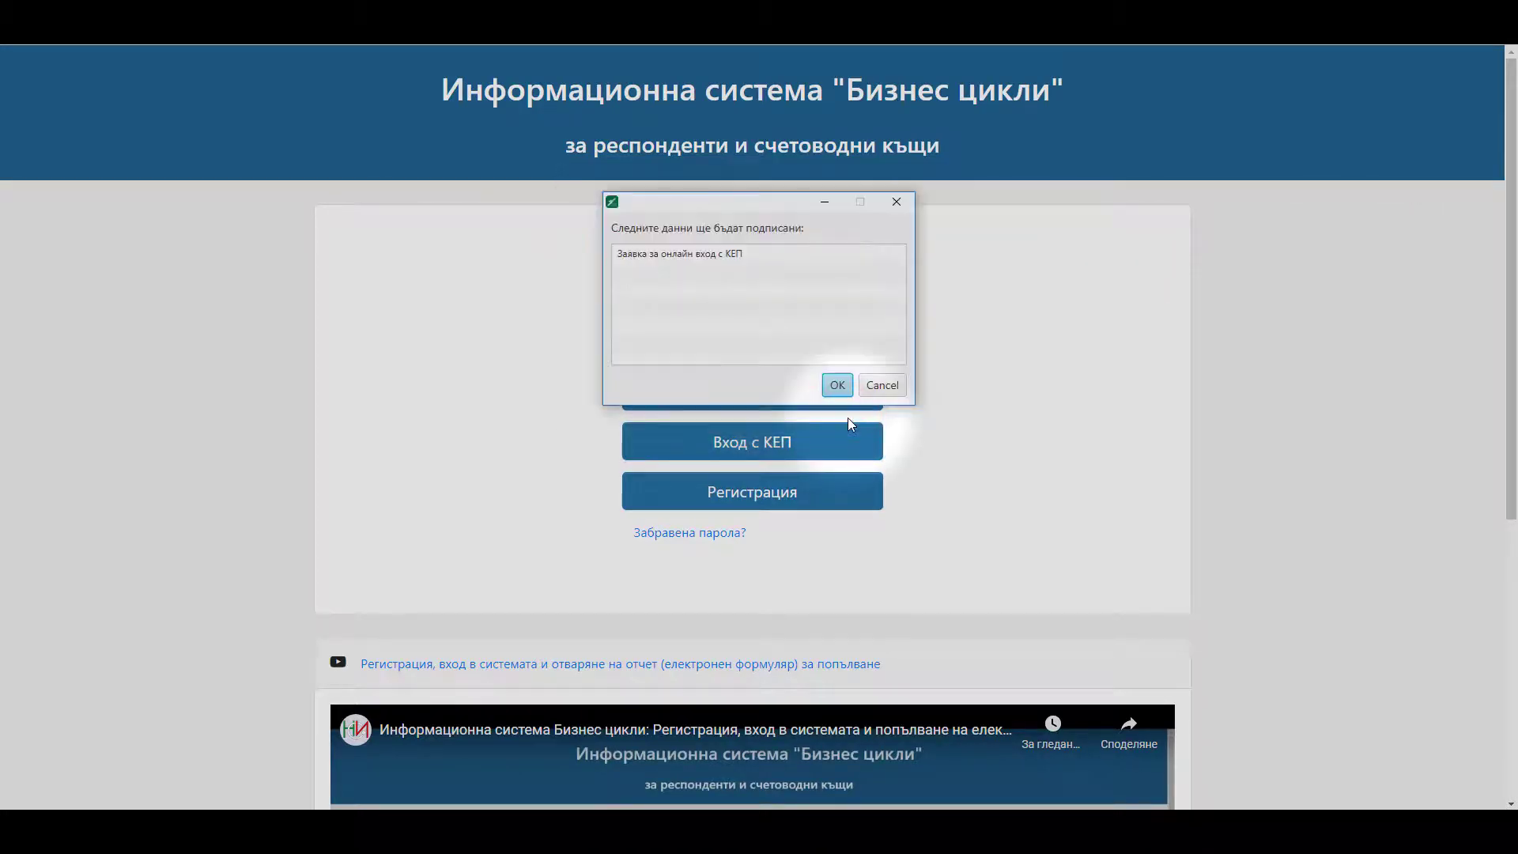
left_click(838, 385)
left_click(837, 380)
type("1")
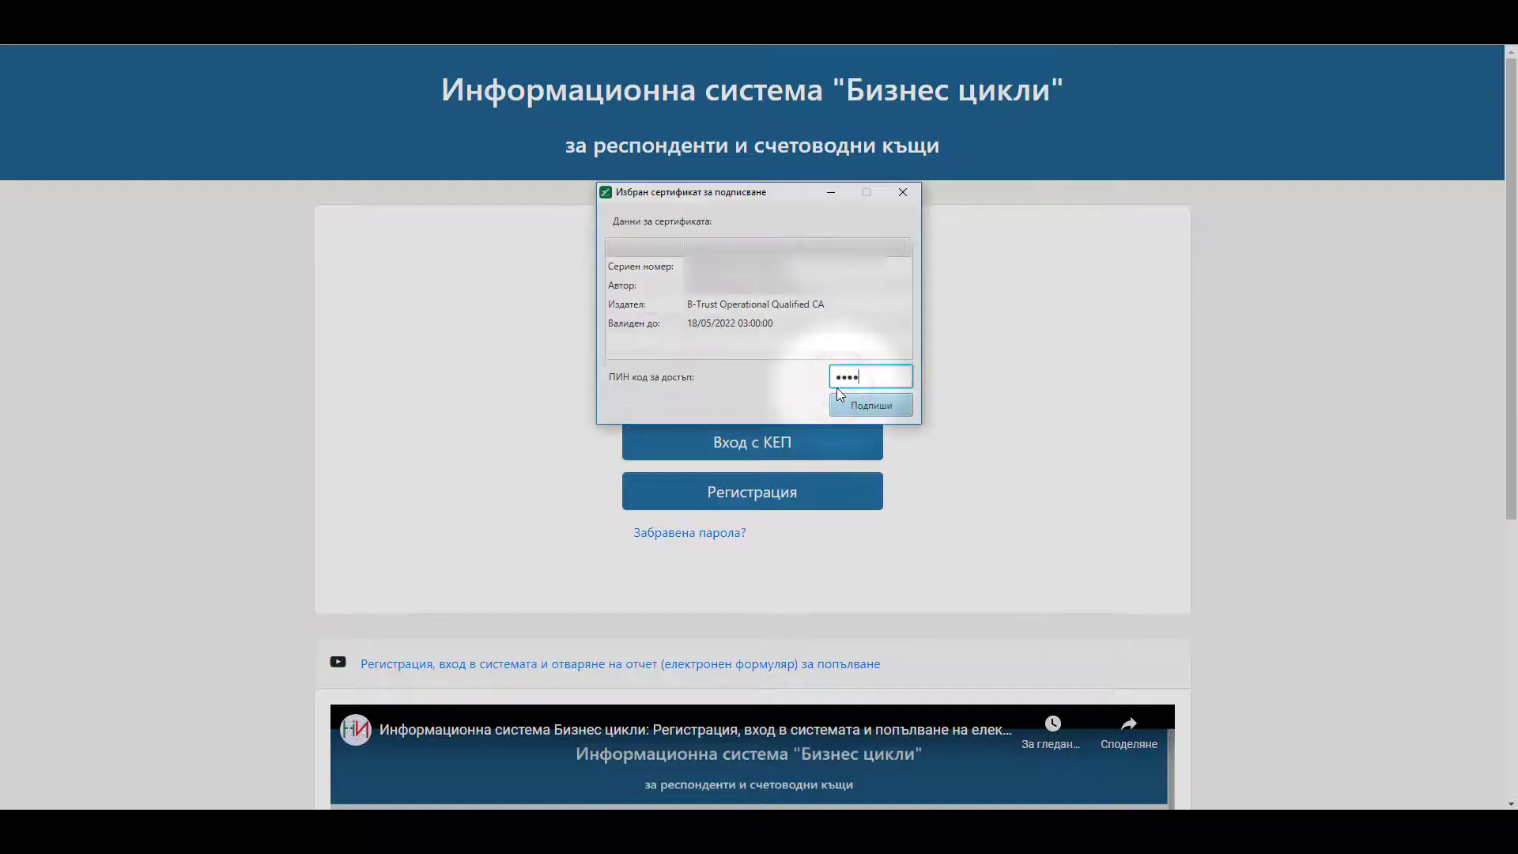
left_click(884, 413)
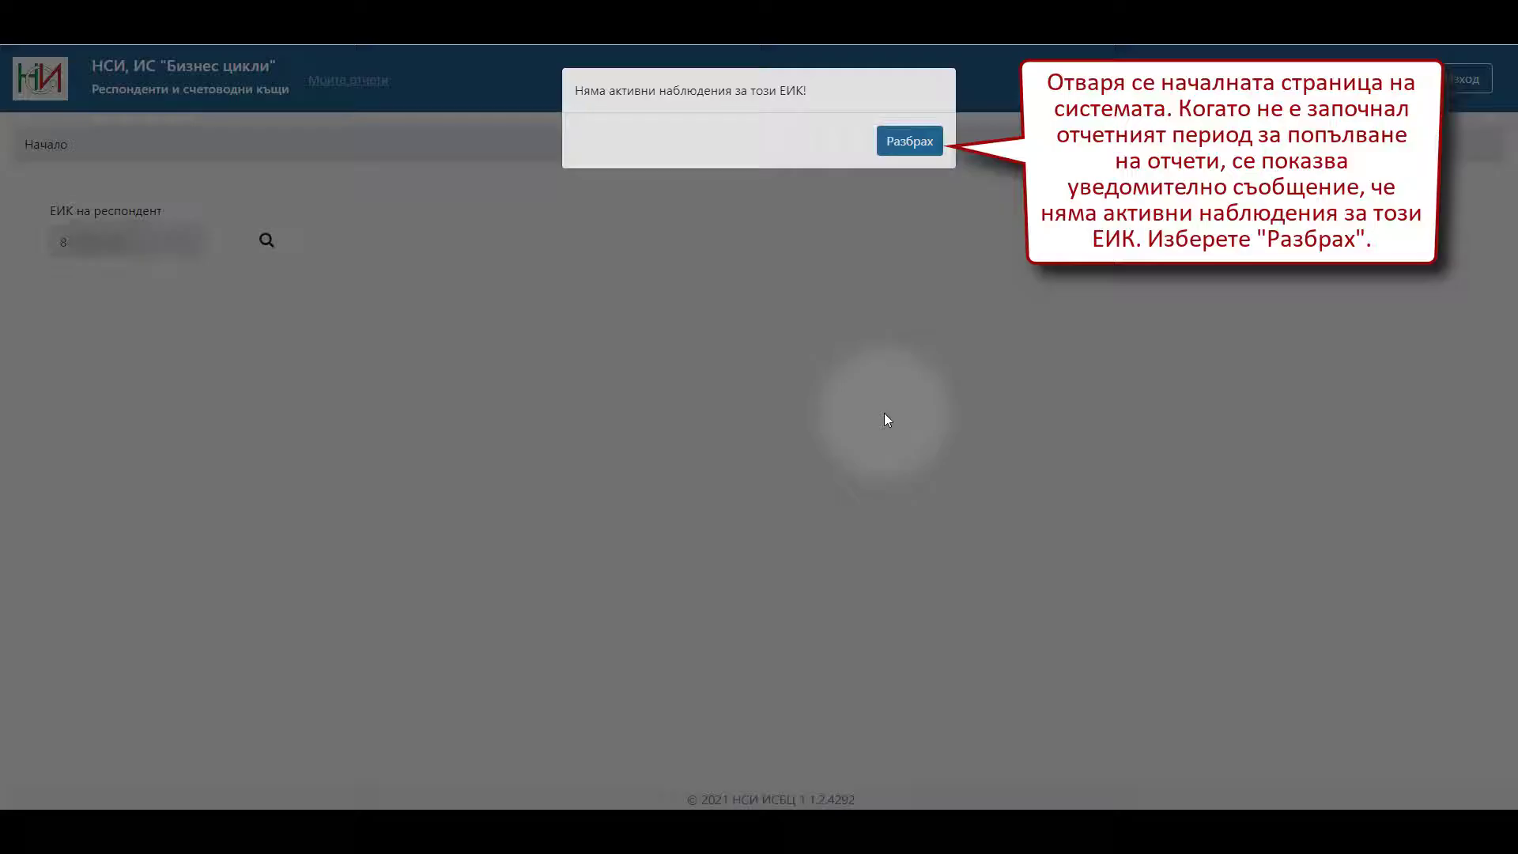
- Dismiss the no-active-surveys notice with Разбрах and open the Дейност на нефинансовите предприятия report
left_click(910, 142)
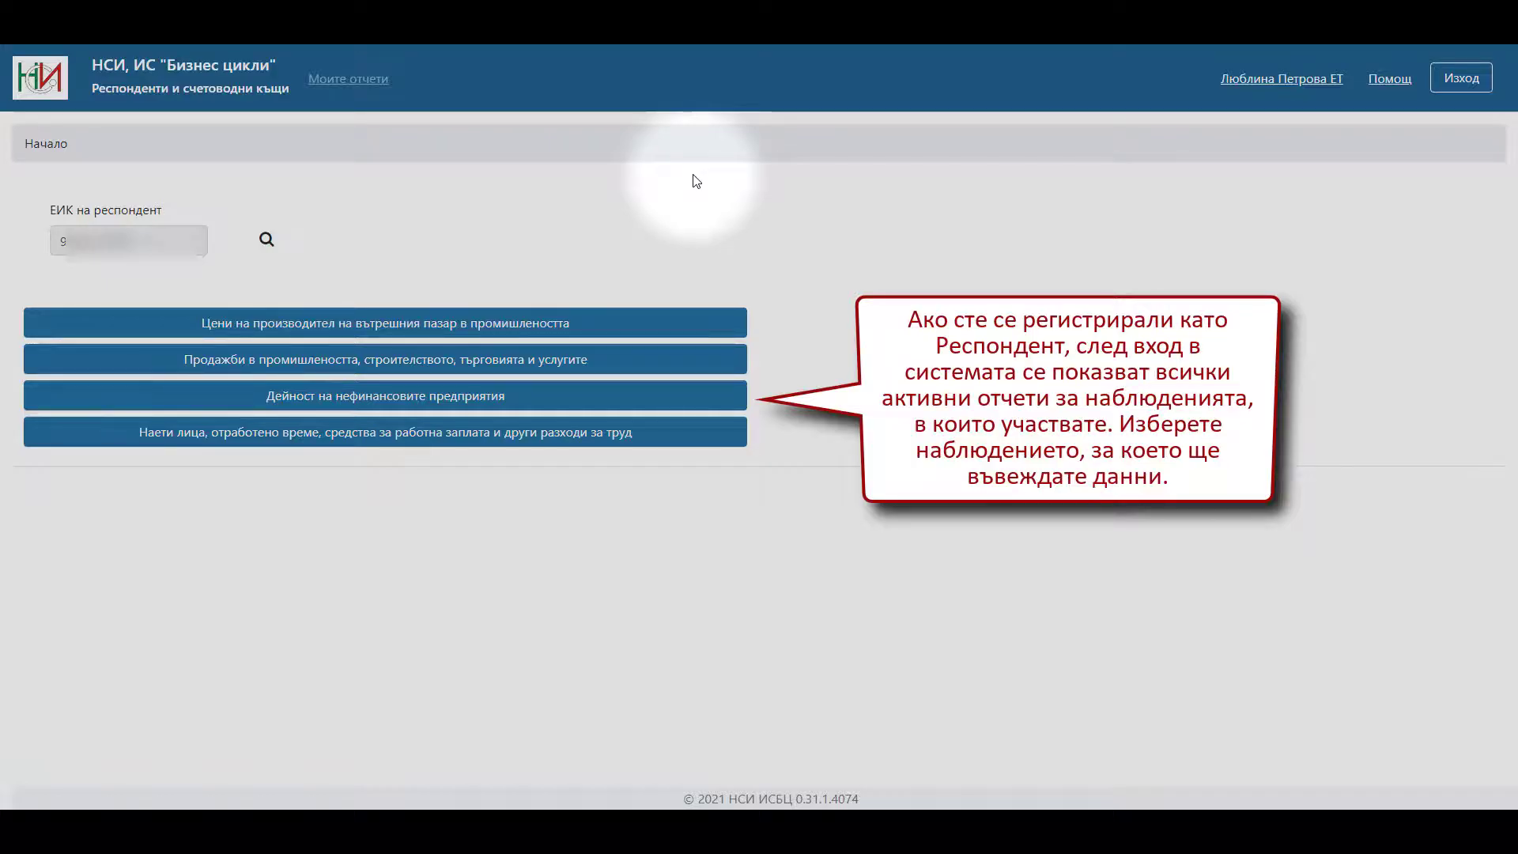
left_click(521, 398)
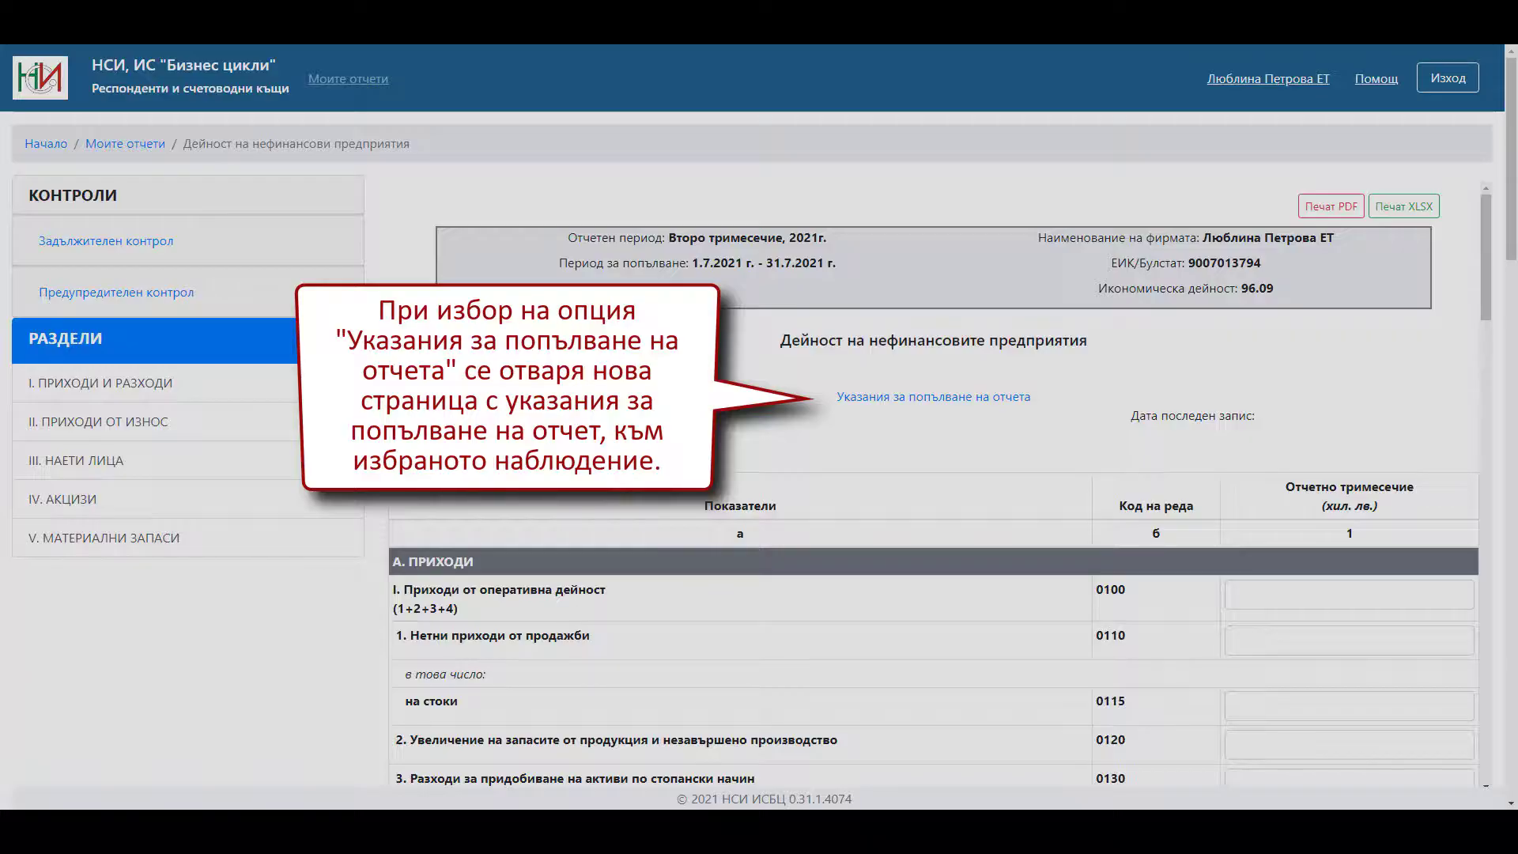
- Review the filling instructions, then step through sections I–V down to V material inventories
left_click(862, 401)
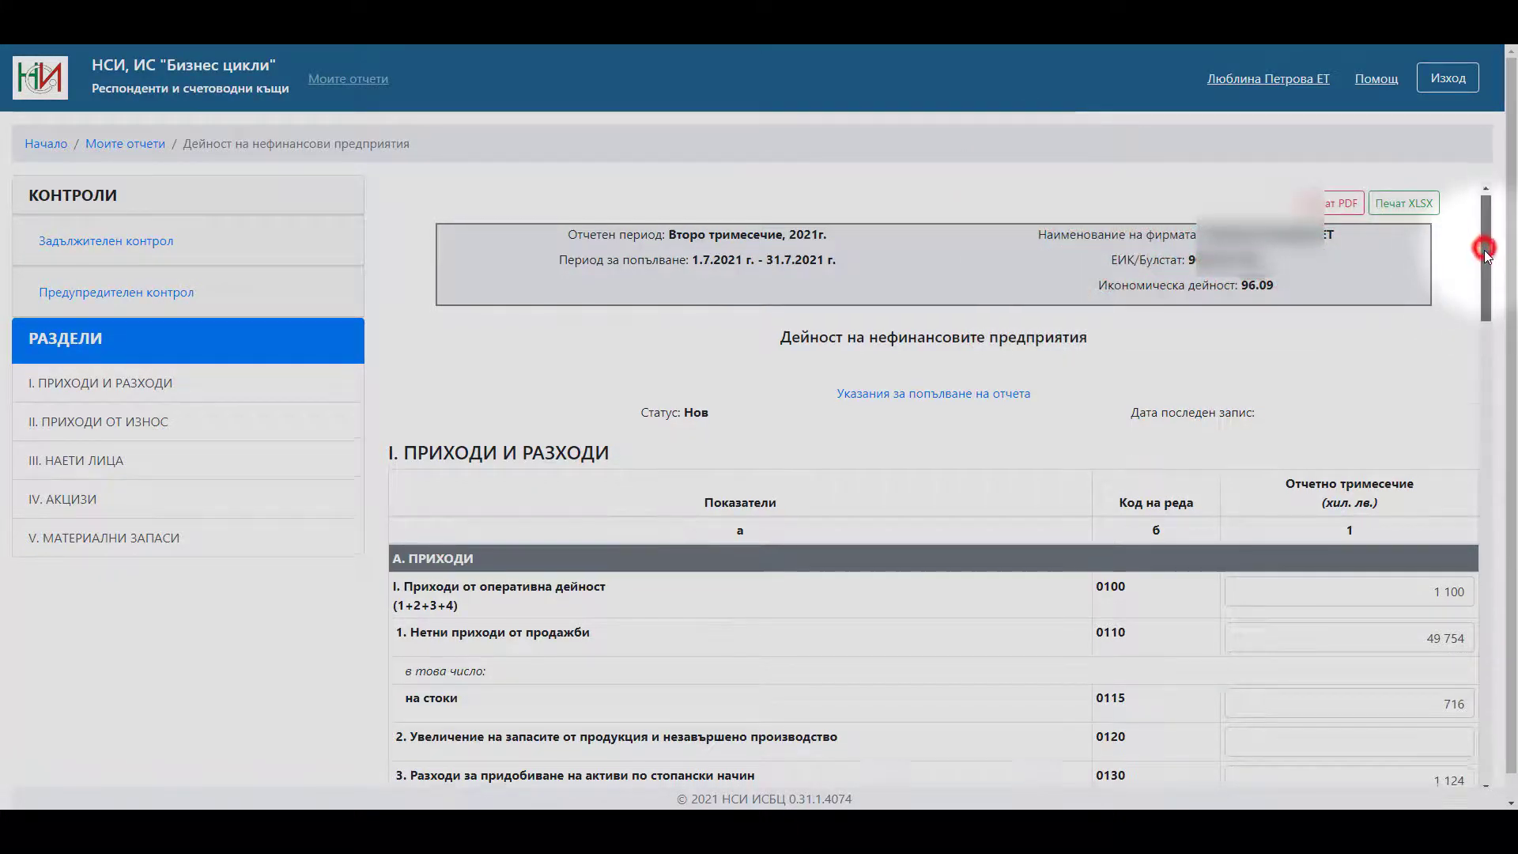
mouse_move(1484, 248)
left_mouse_down()
mouse_move(1485, 322)
mouse_move(1488, 247)
left_mouse_up()
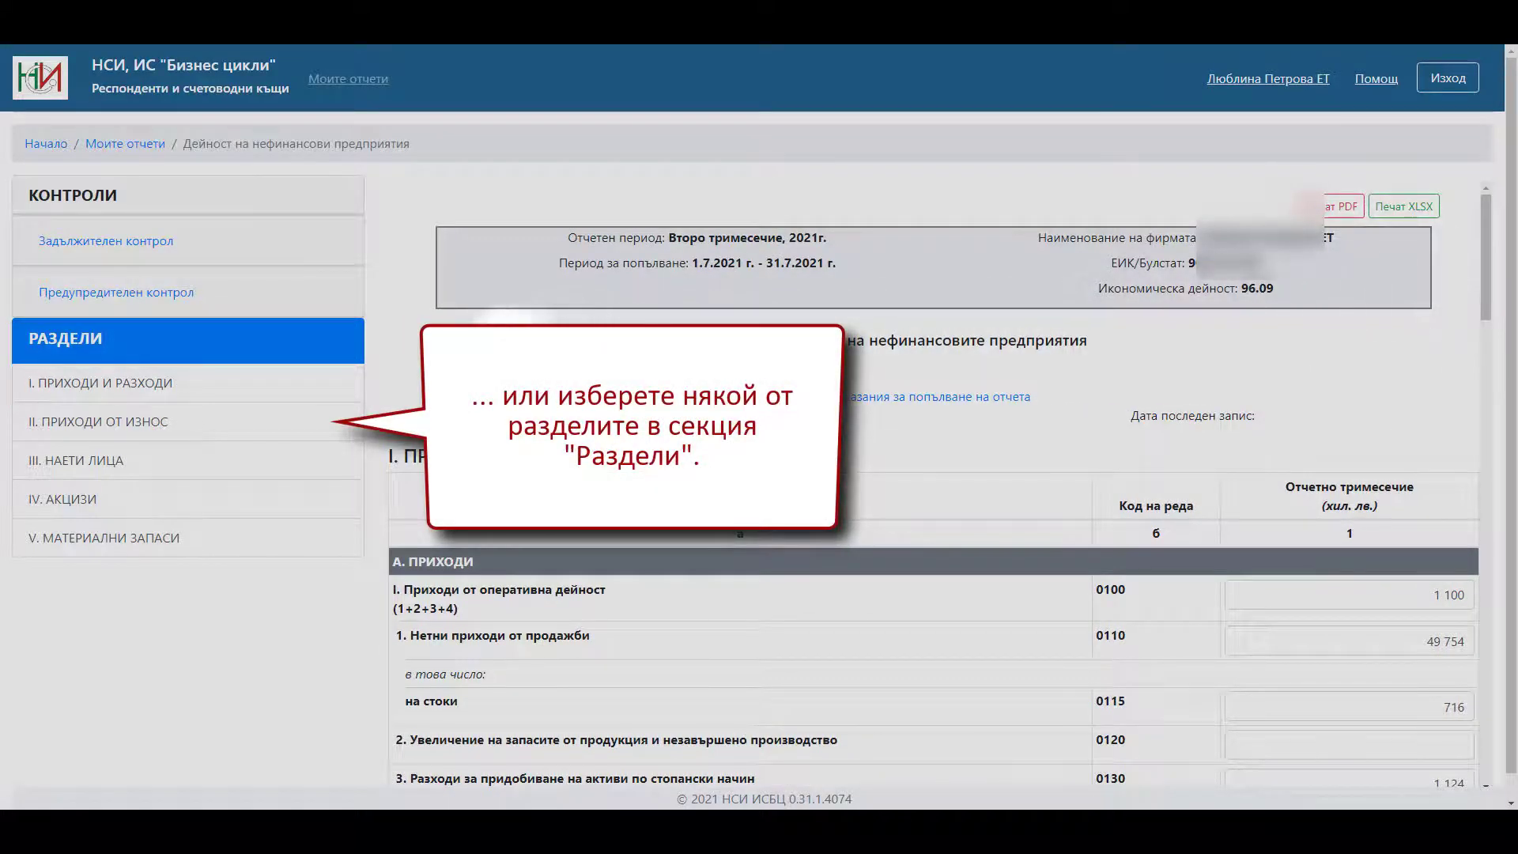
left_click(293, 392)
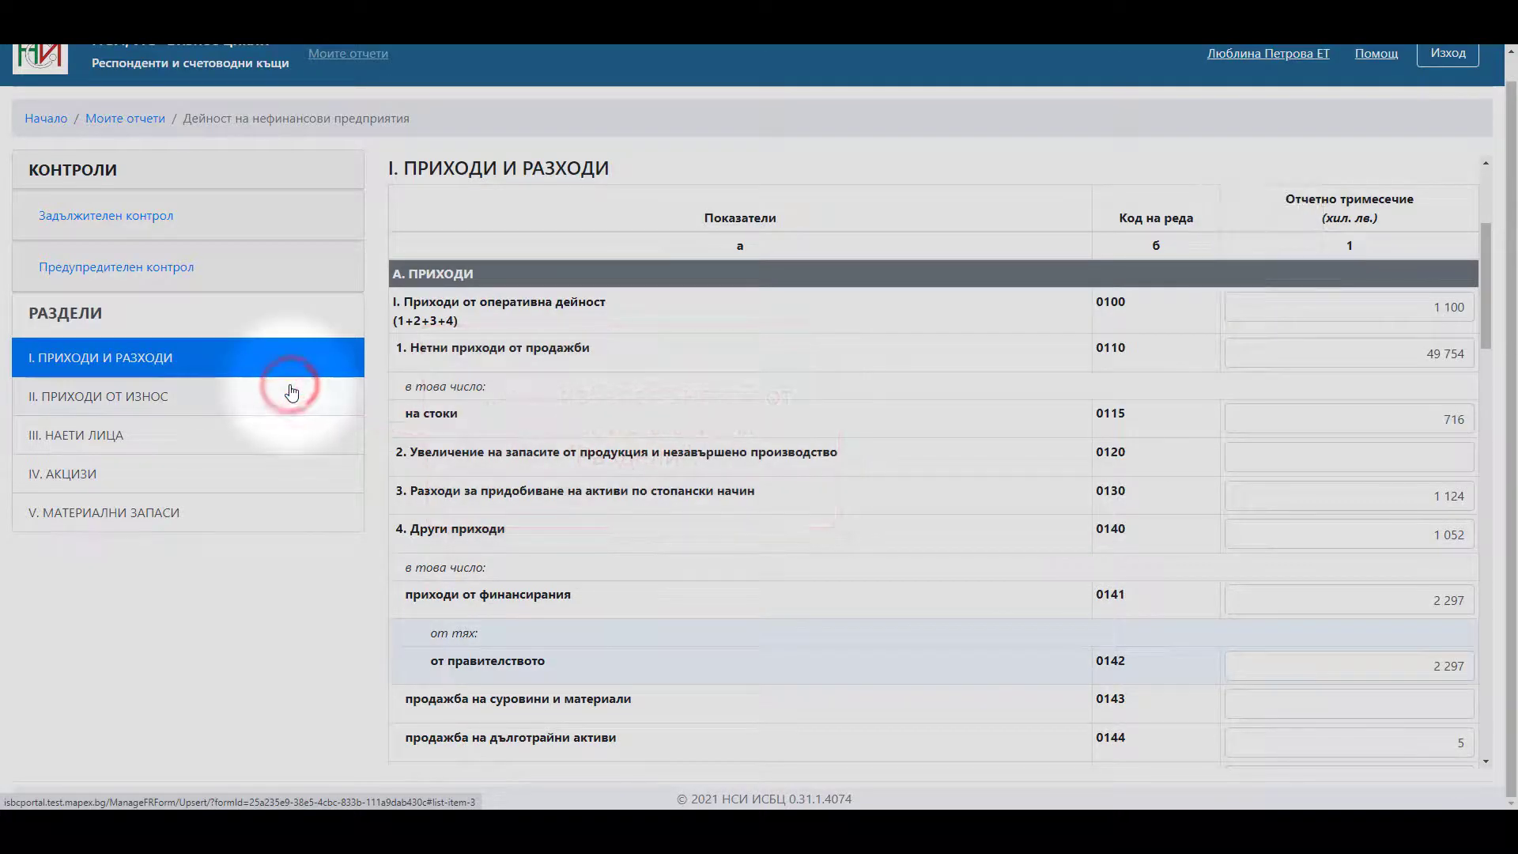
left_click(283, 398)
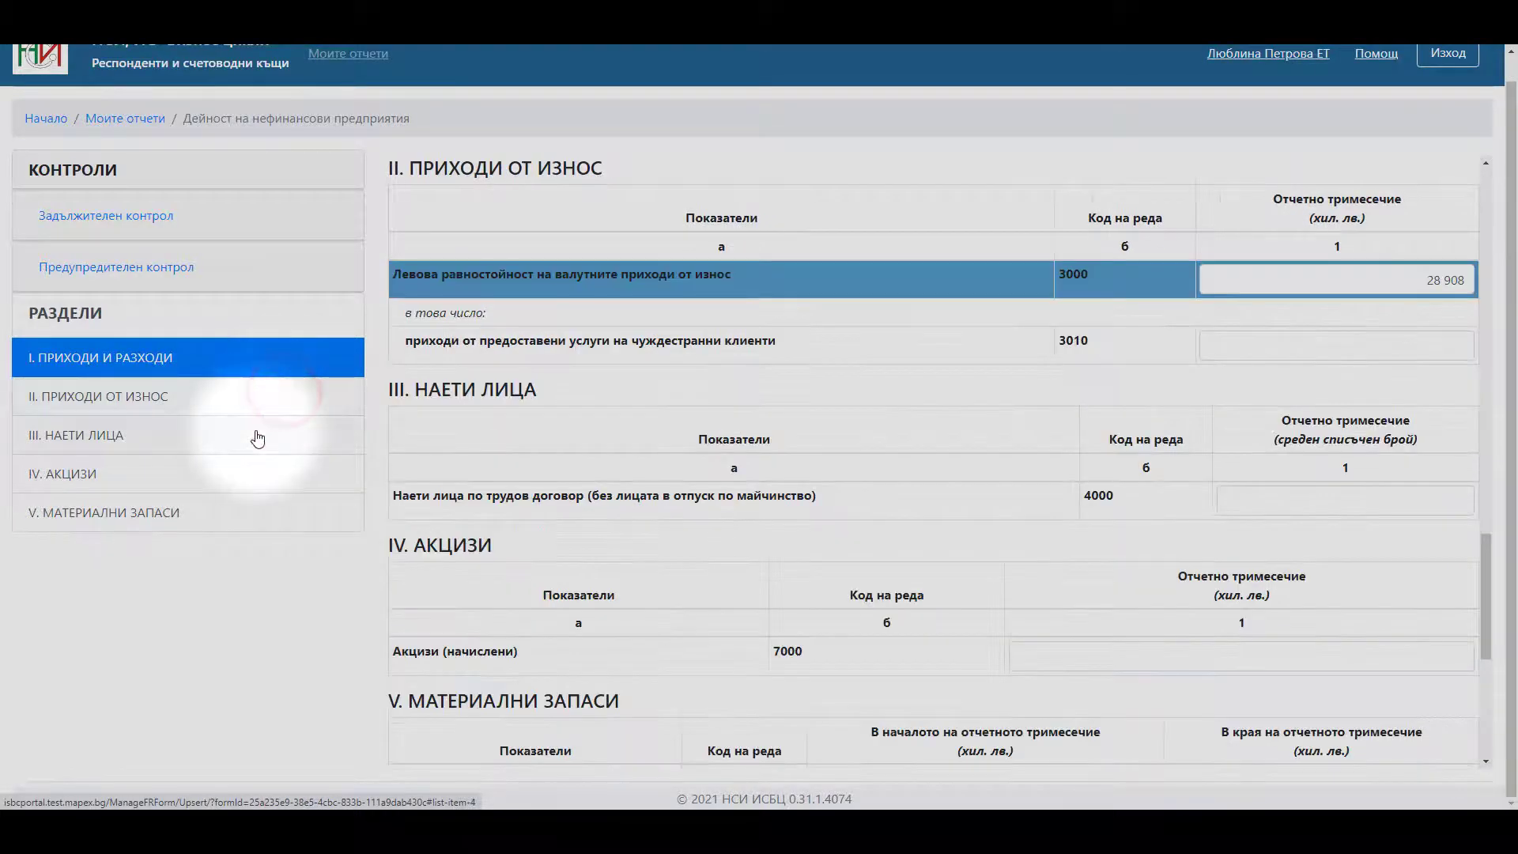
left_click(255, 435)
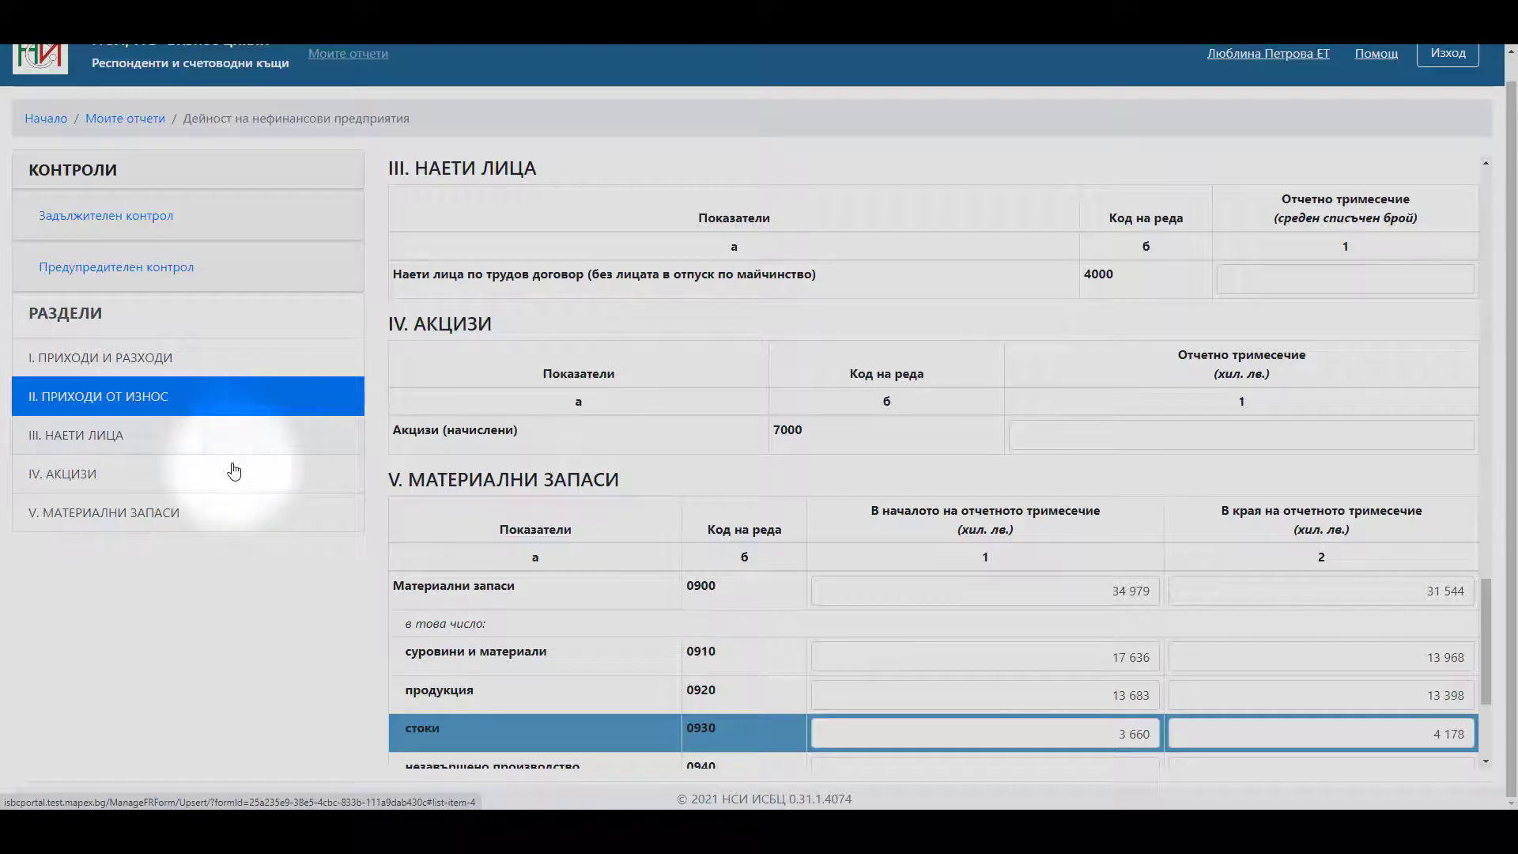
left_click(227, 475)
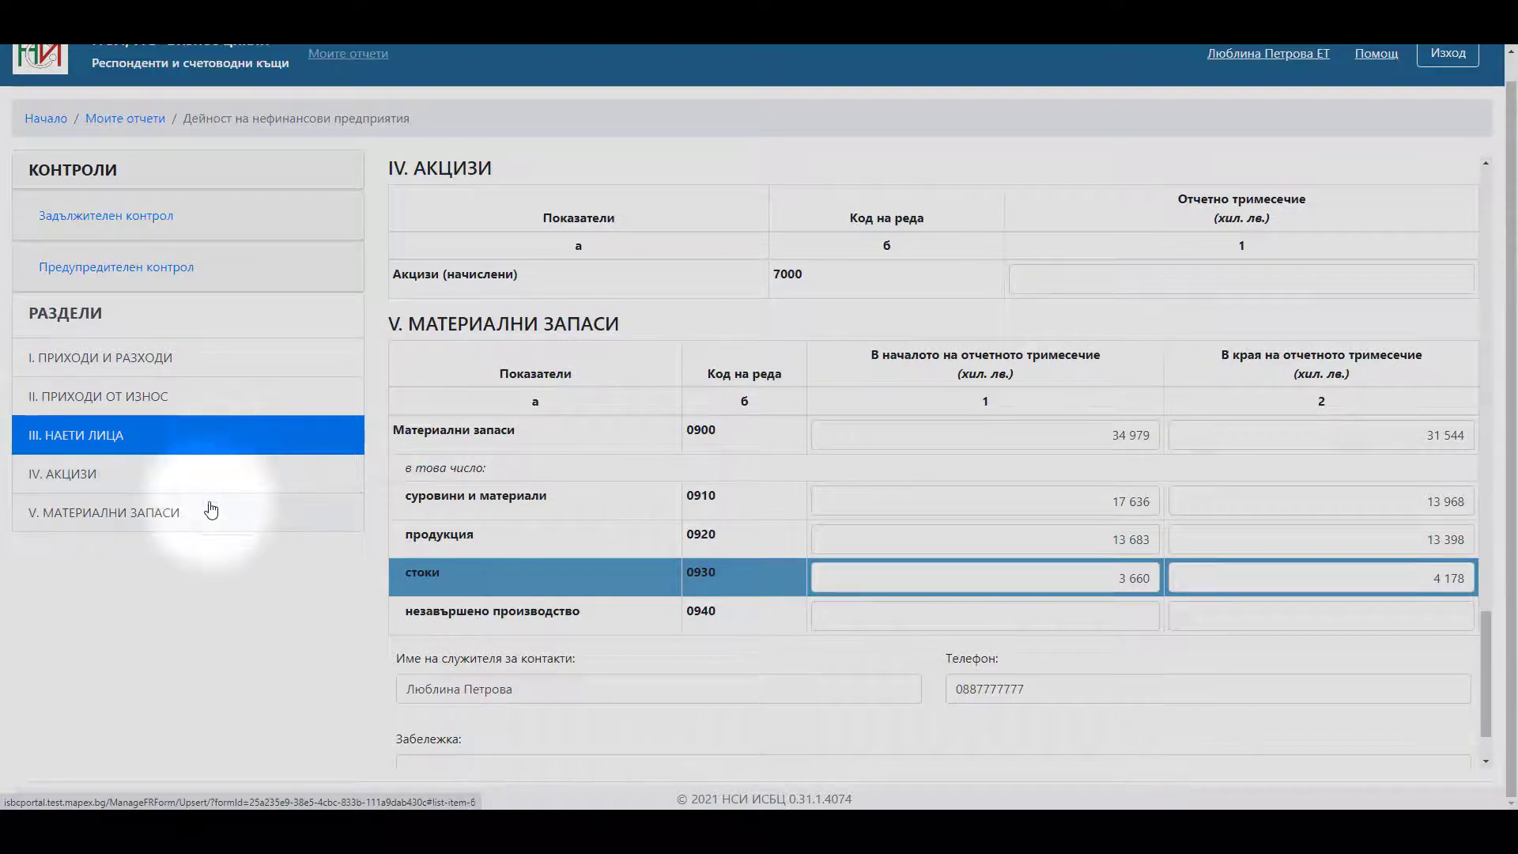
left_click(208, 511)
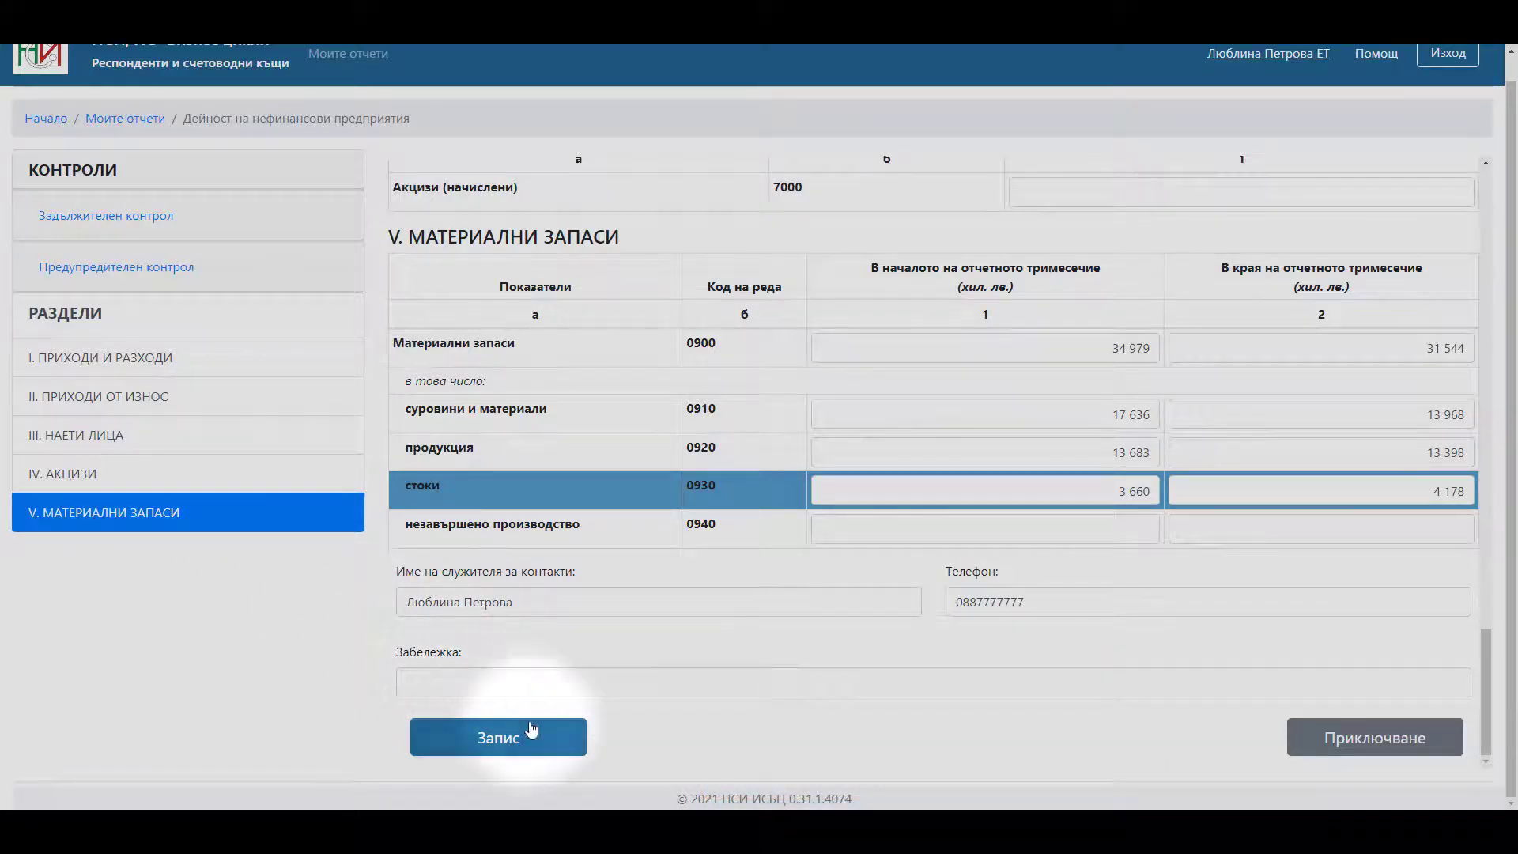
- Save the report with Запис, acknowledging the finalizing note and the save-success message
left_click(537, 734)
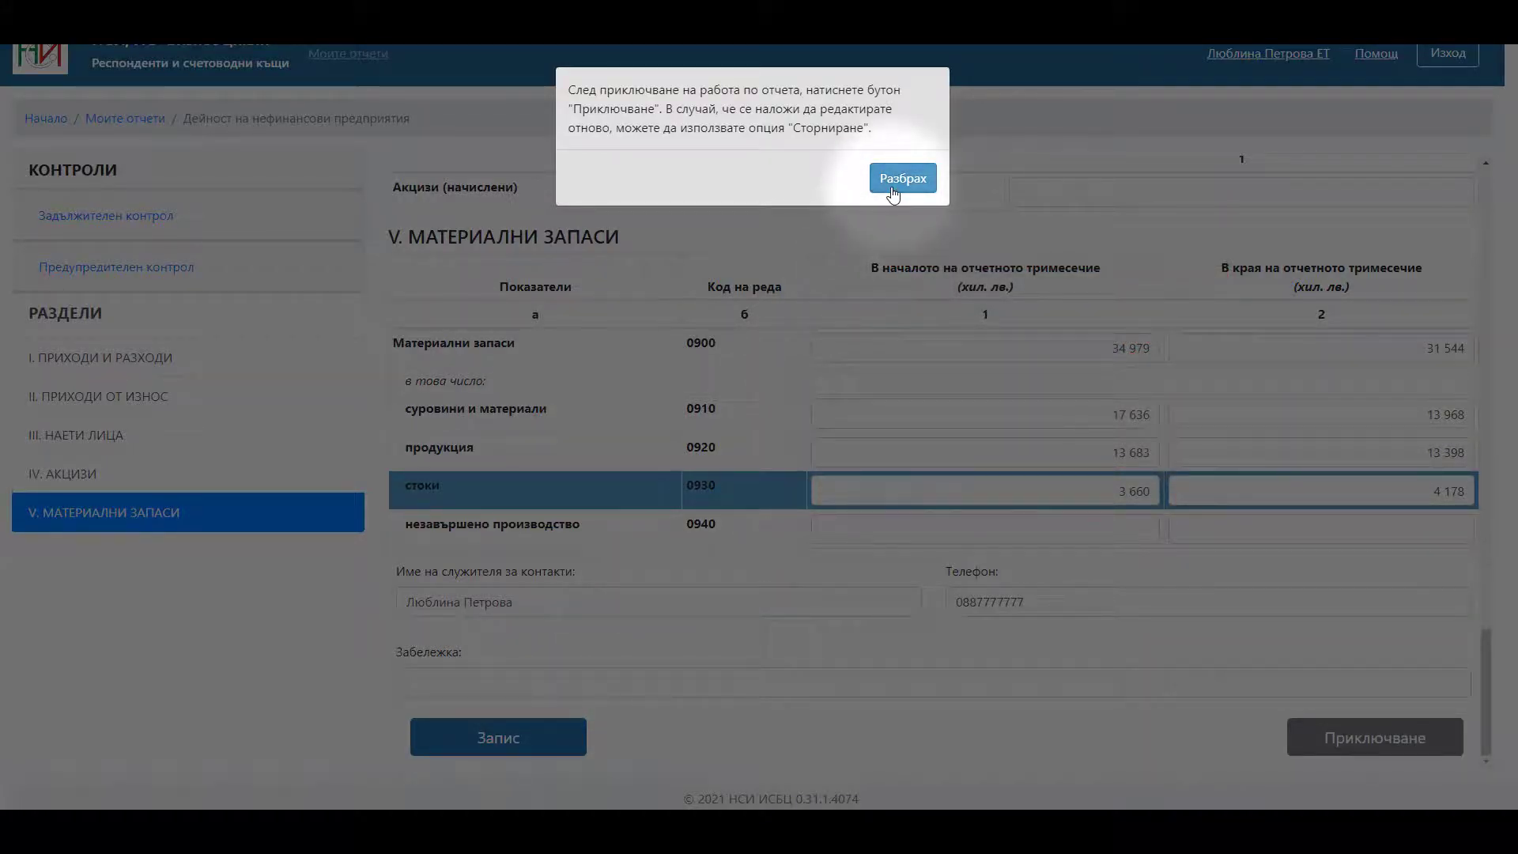
left_click(892, 183)
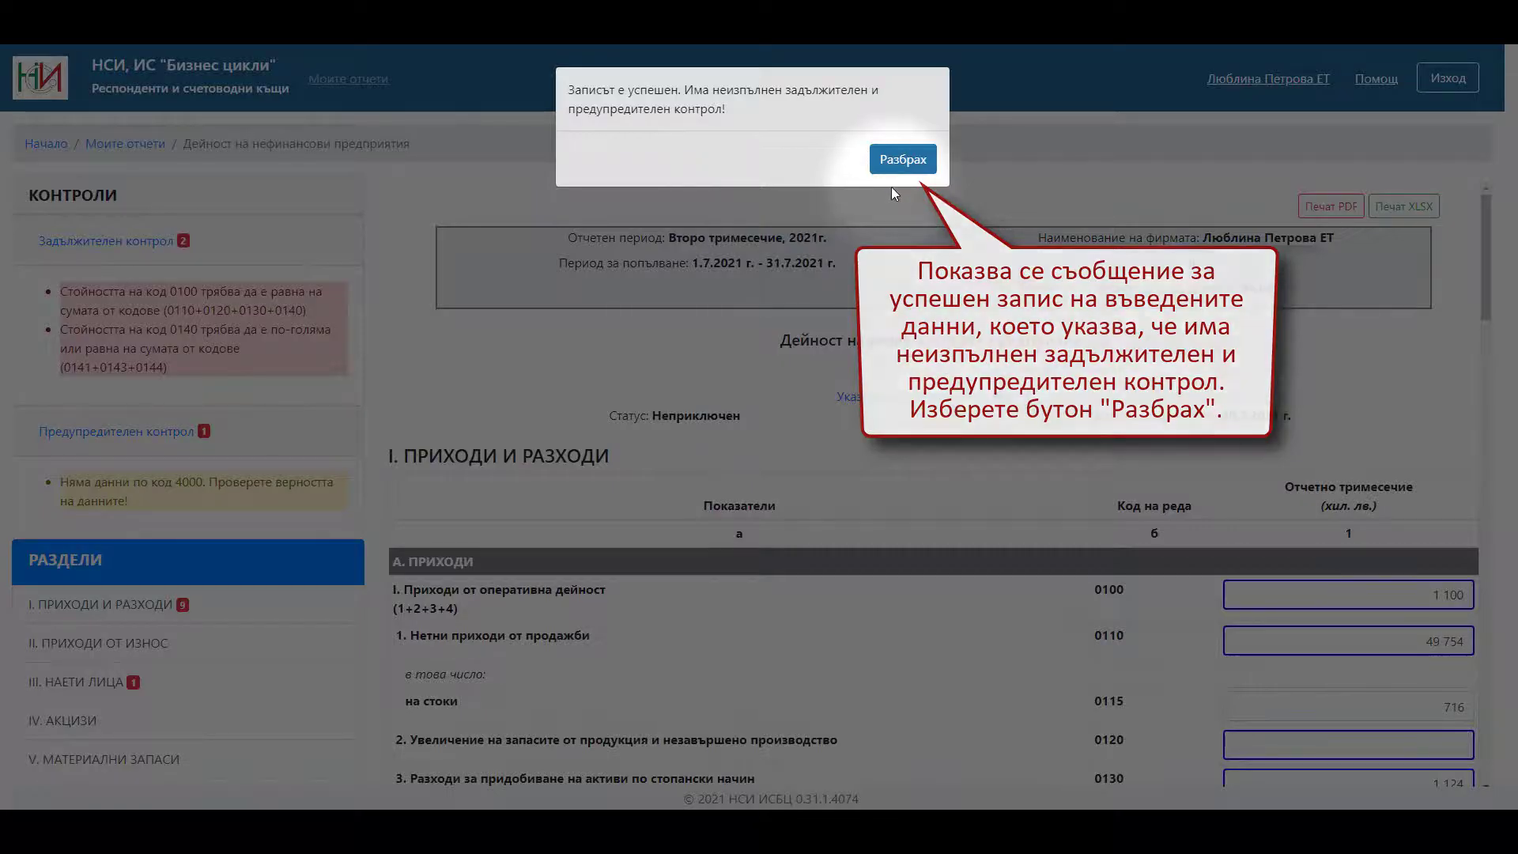
left_click(900, 161)
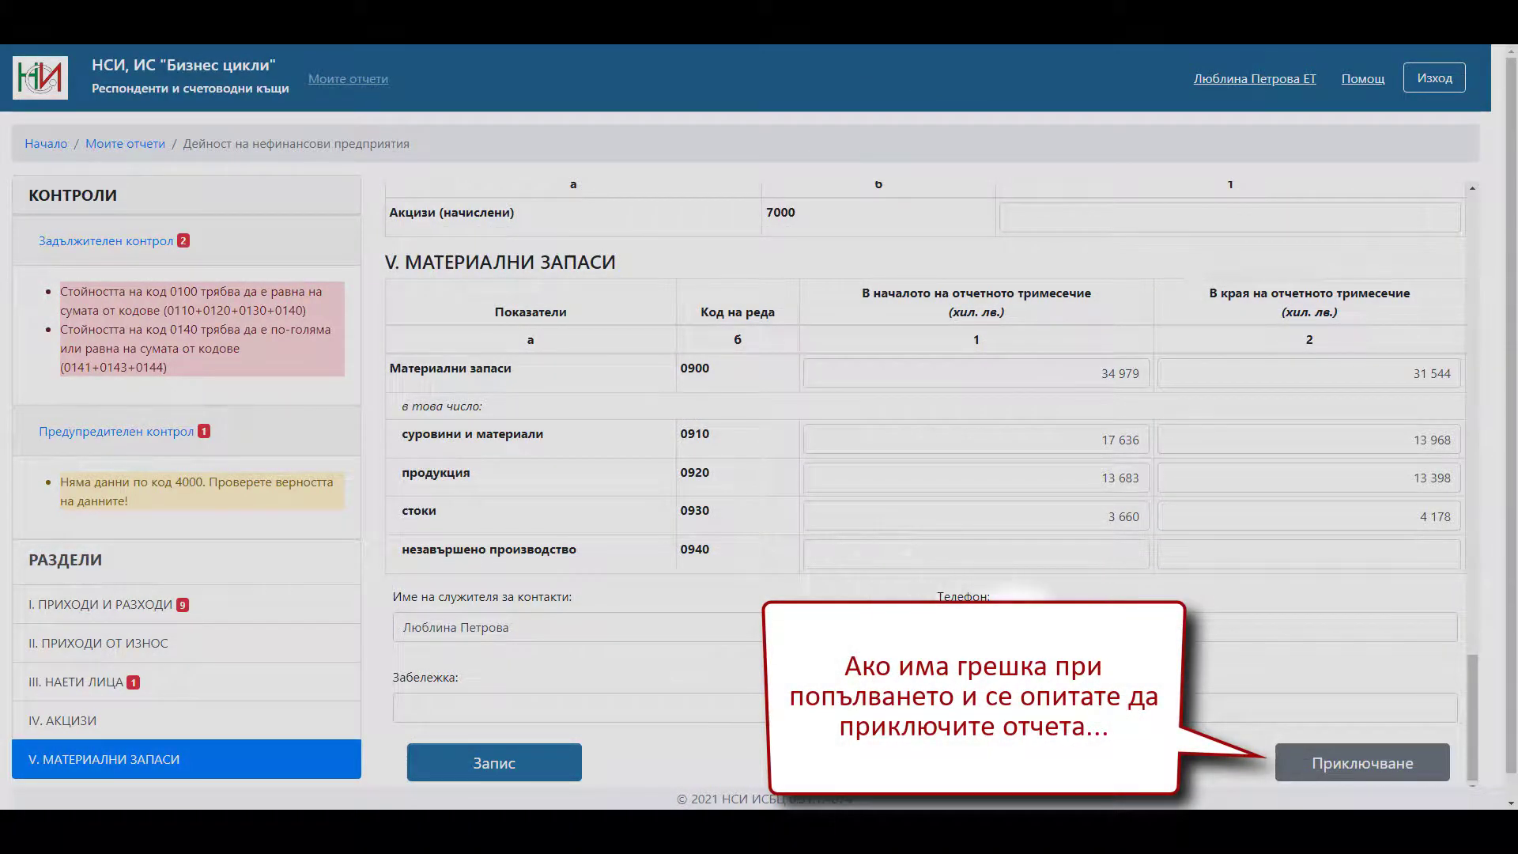
- Try finalizing the report and acknowledge the refusal caused by the failed mandatory controls
left_click(1295, 771)
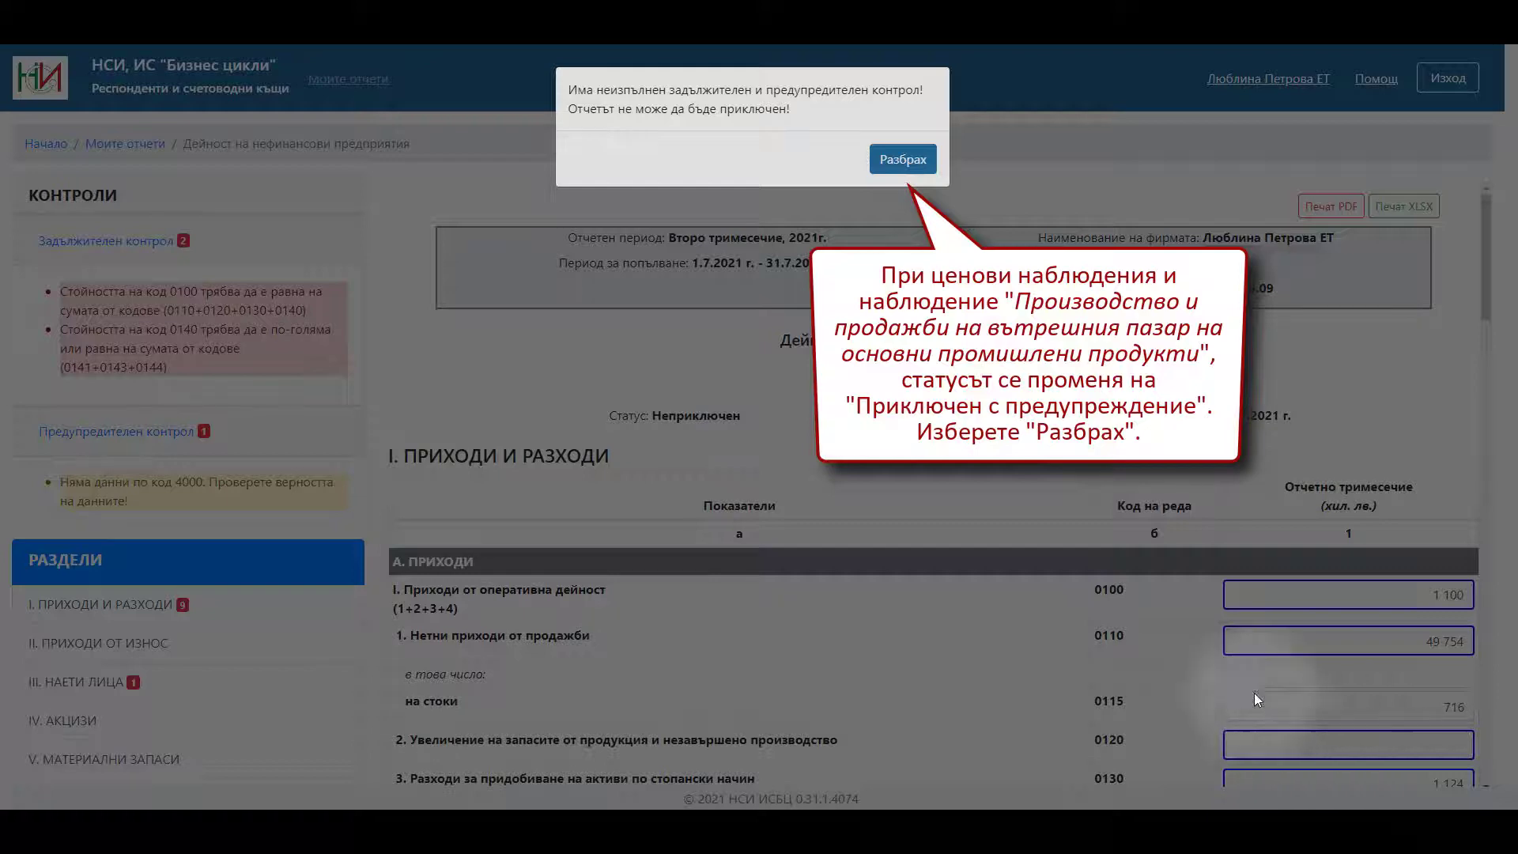
left_click(902, 166)
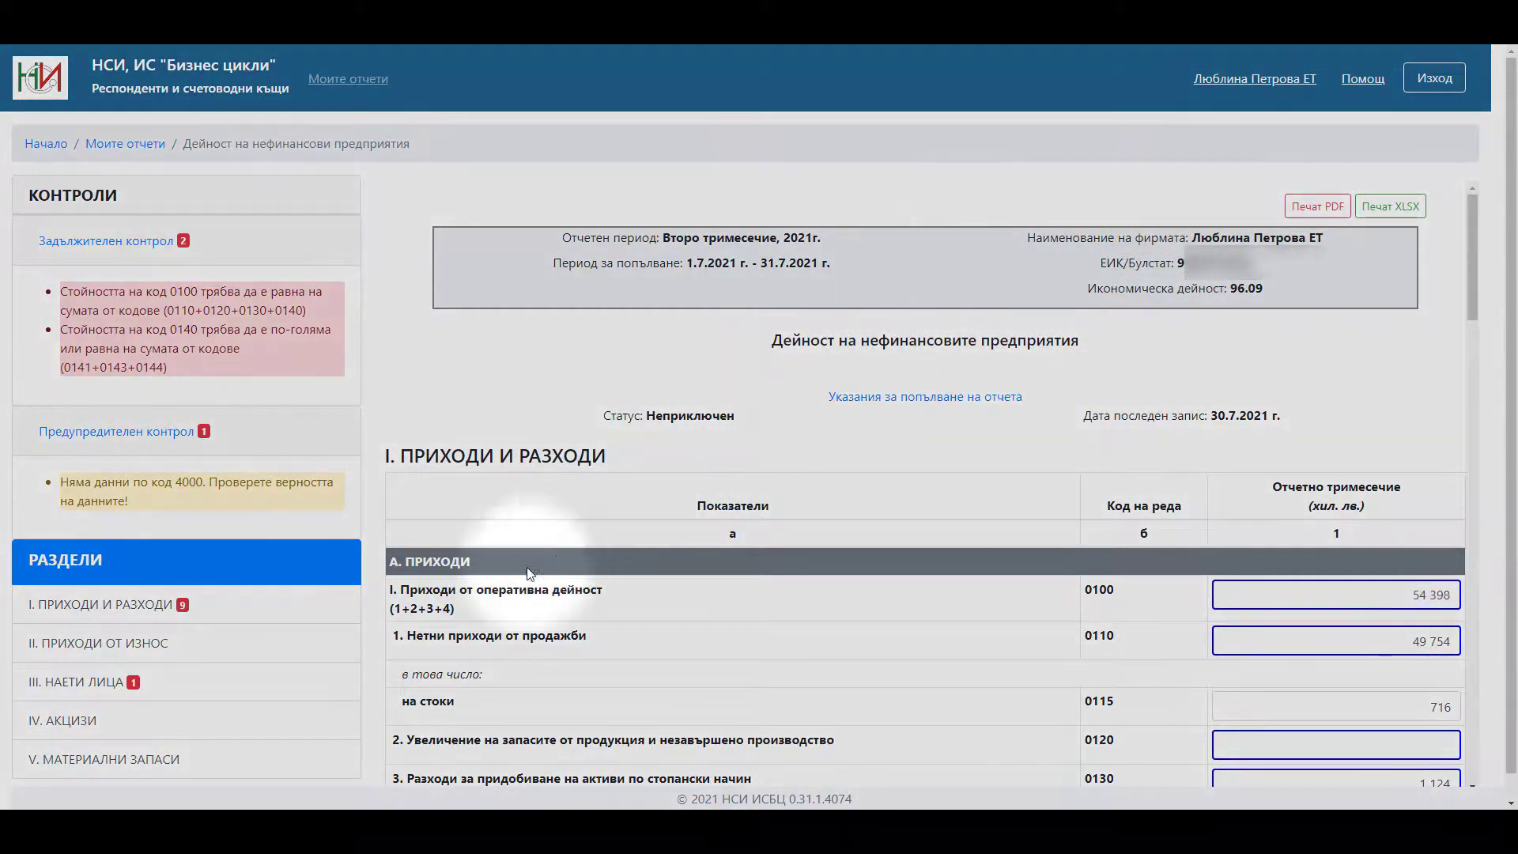
- From section V. МАТЕРИАЛНИ ЗАПАСИ, finalize the corrected report and confirm with Да
left_click(190, 762)
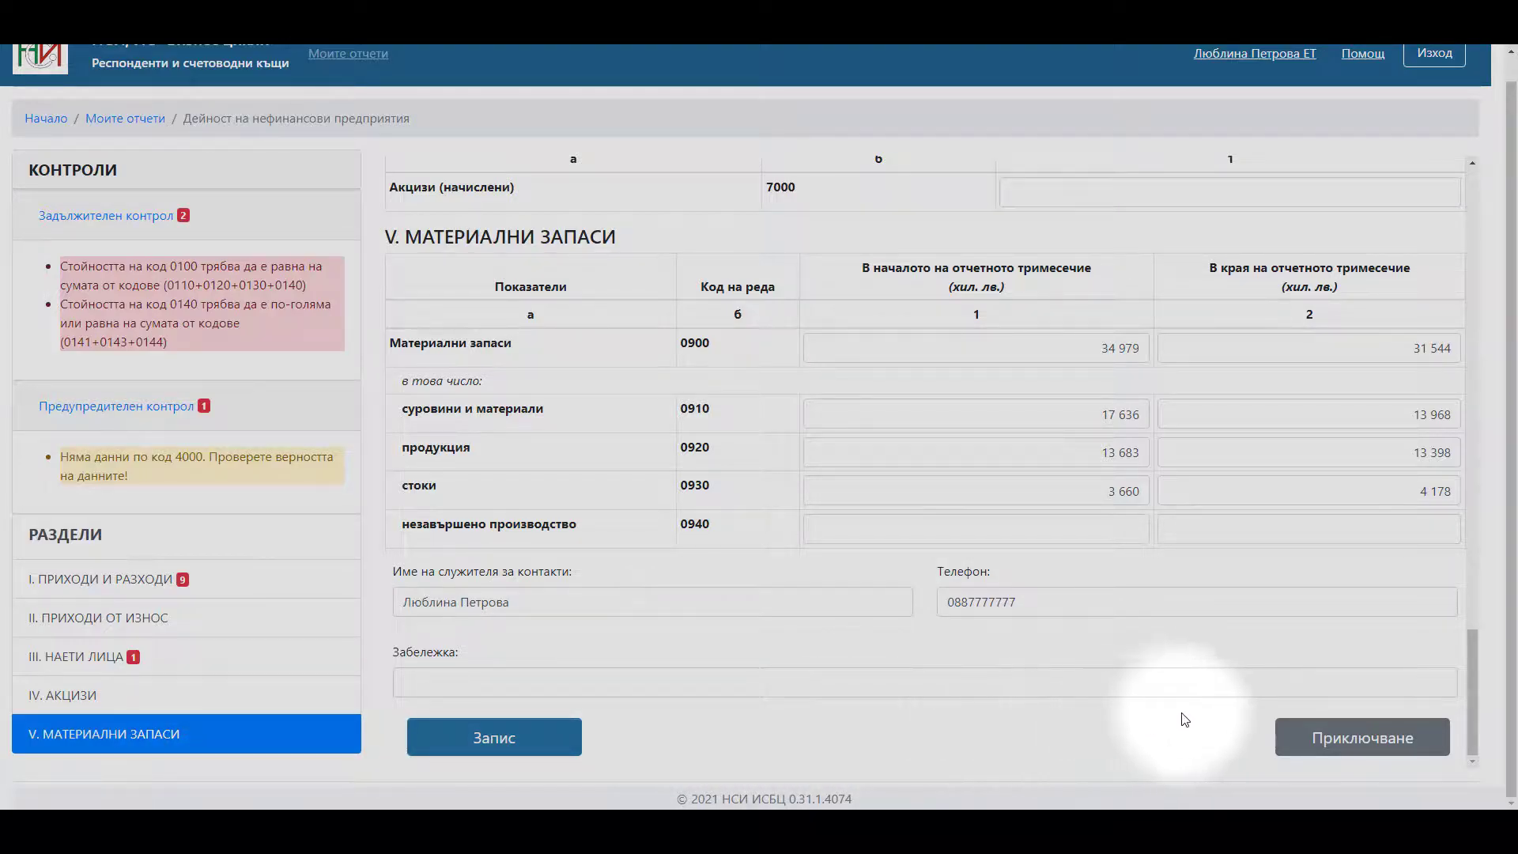
left_click(1287, 738)
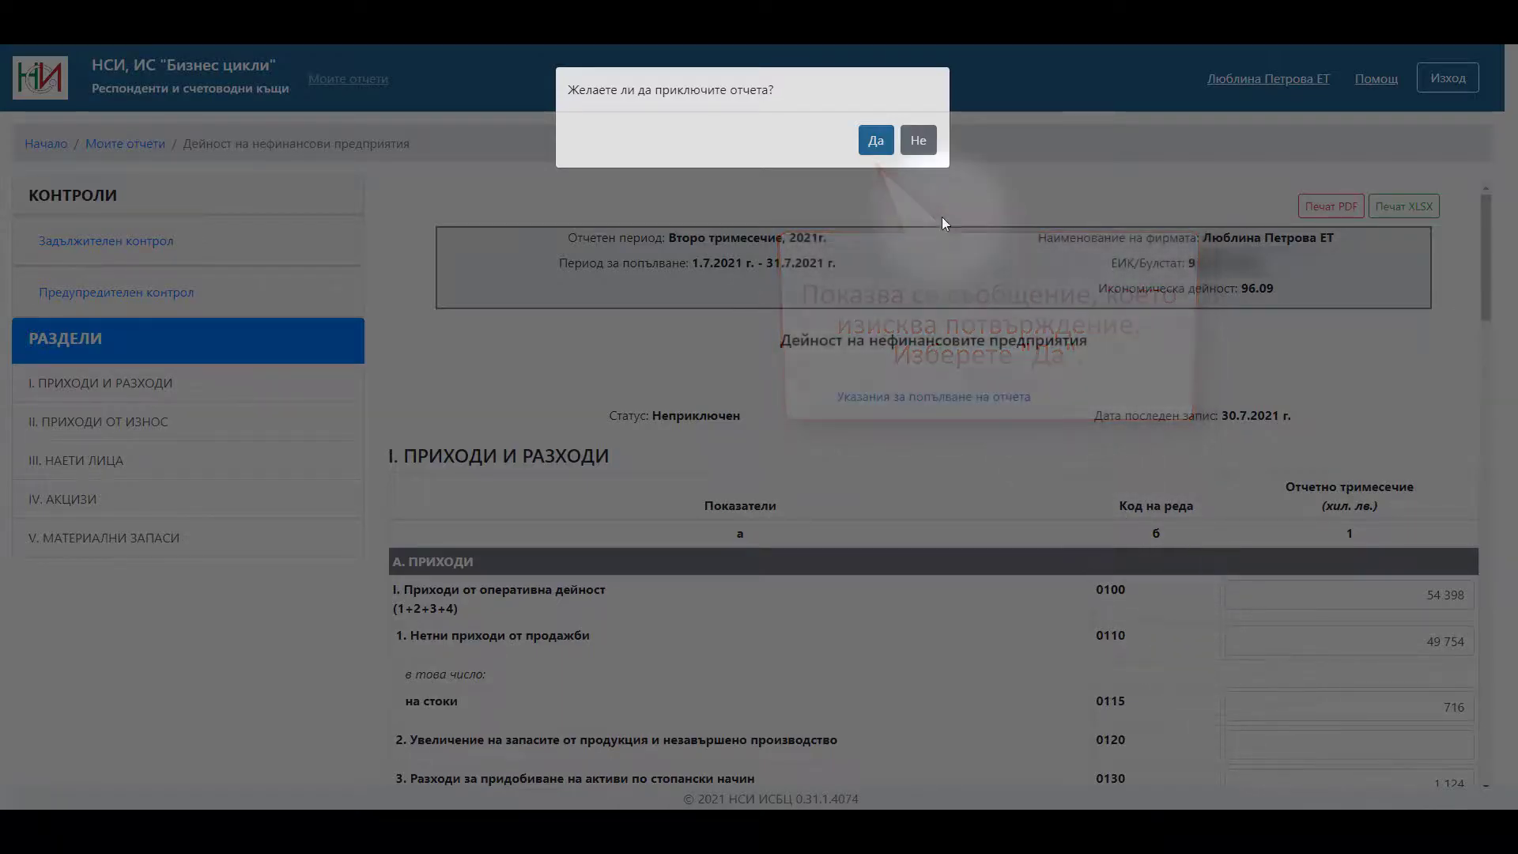
left_click(878, 142)
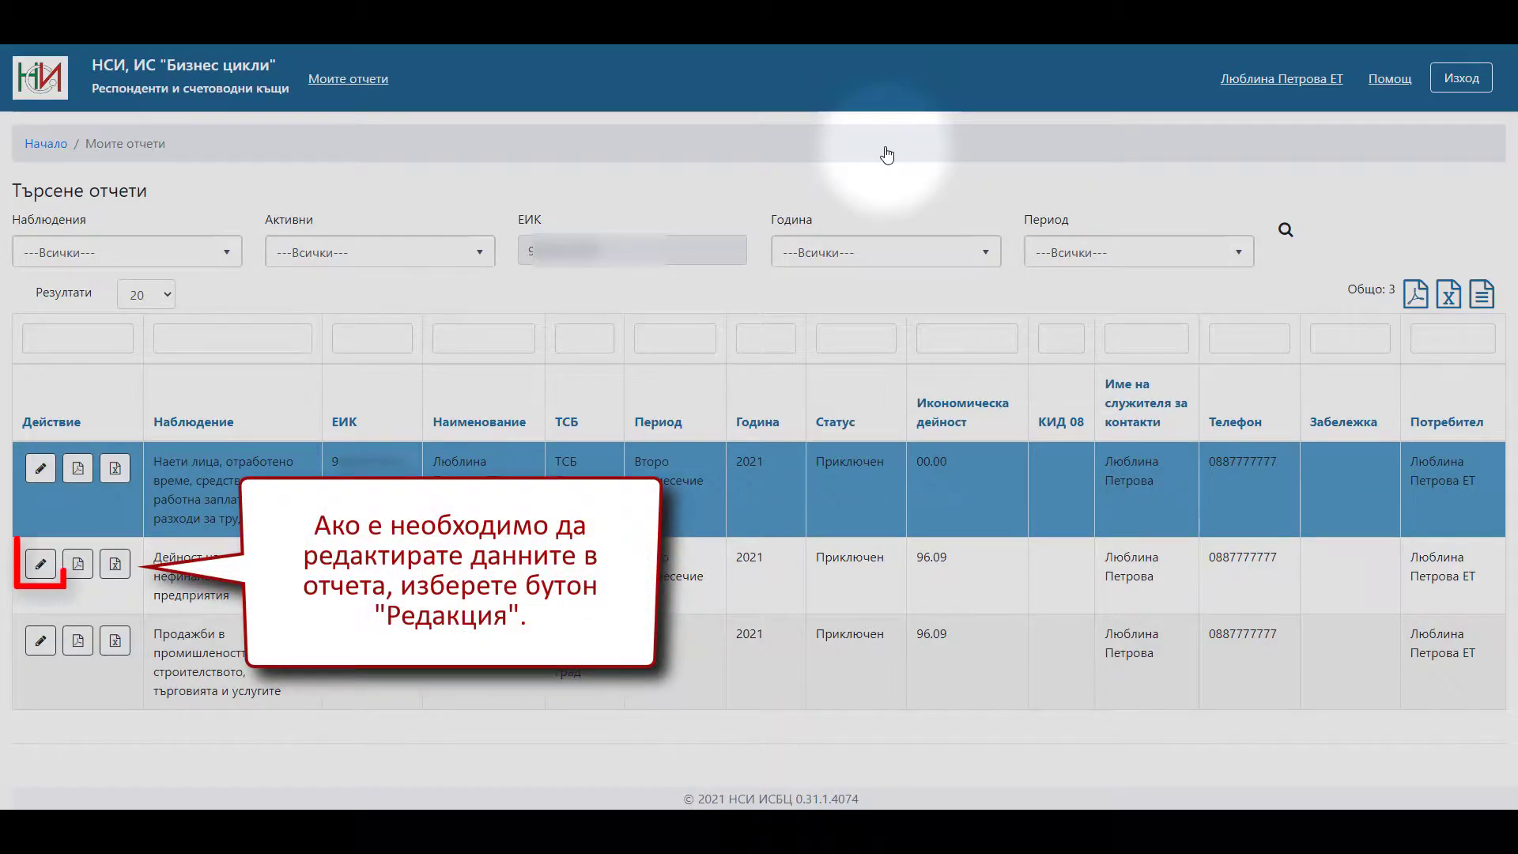
- Reopen the Приключен report from Моите отчети and view section V material inventories
left_click(41, 568)
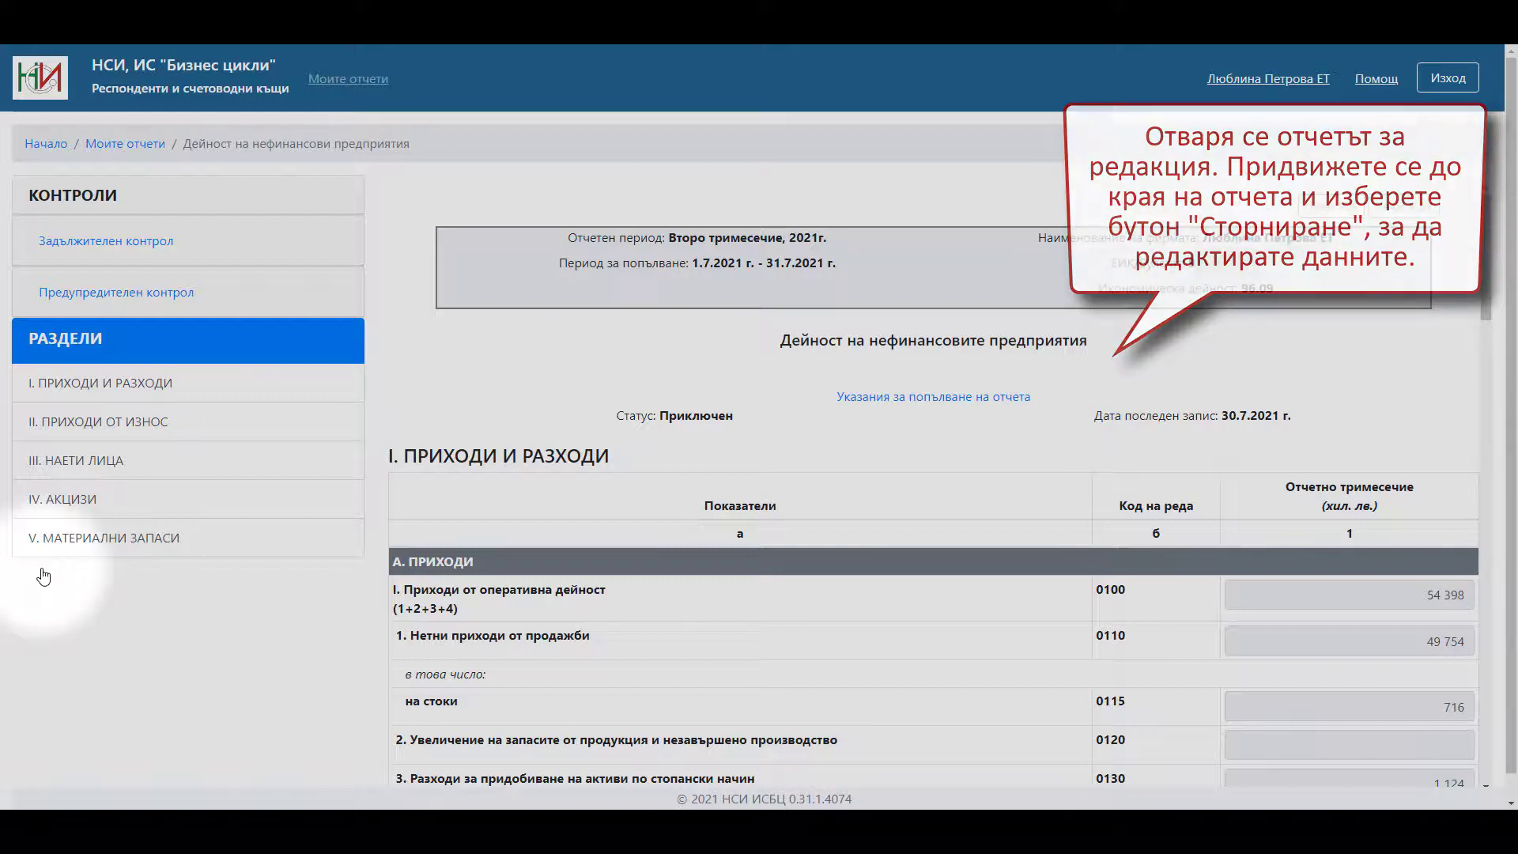
left_click(73, 540)
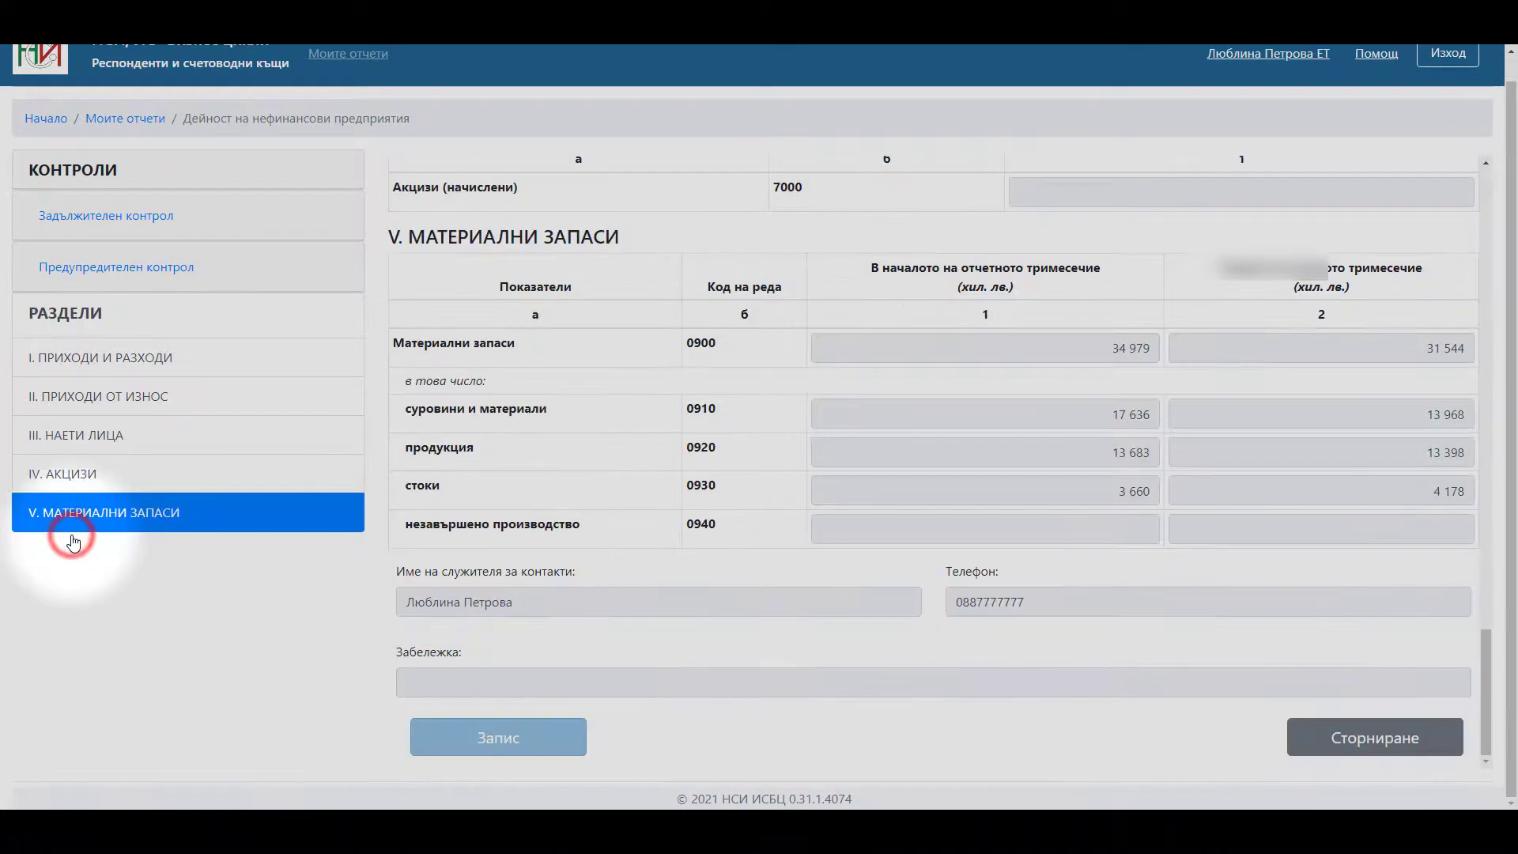